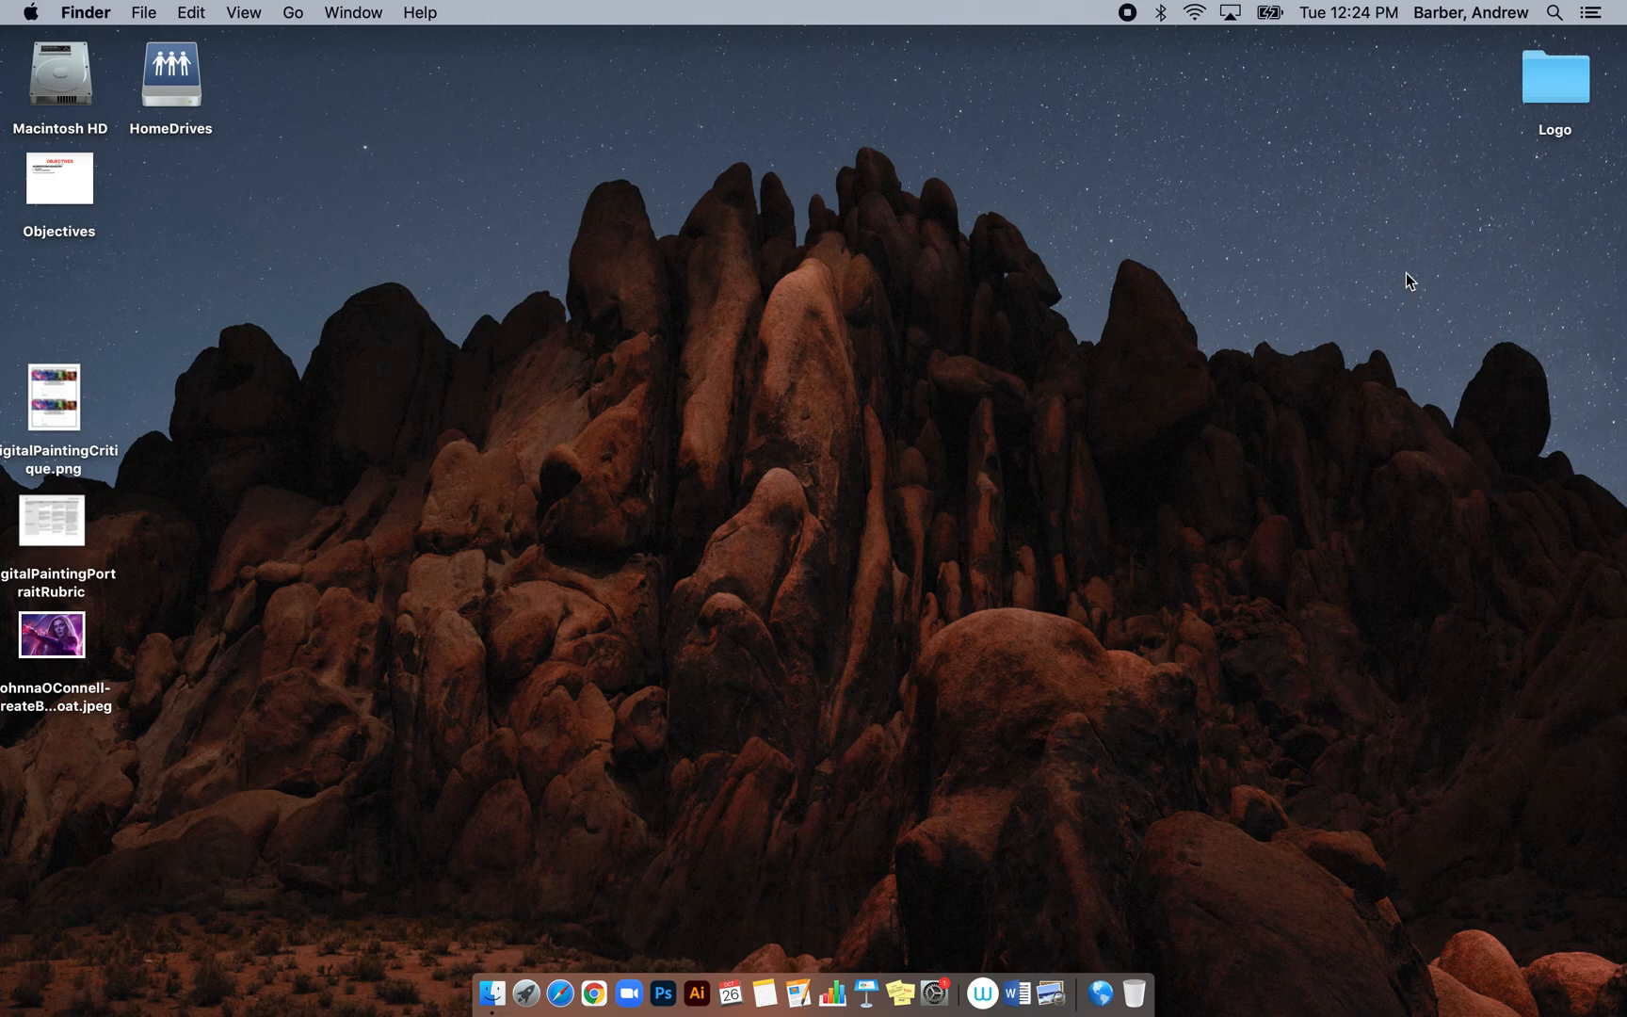
Open the desktop Logo folder in Finder and look over its lion image files
mouse_move(1539, 81)
left_mouse_down()
mouse_move(1509, 106)
mouse_move(1541, 83)
left_mouse_up()
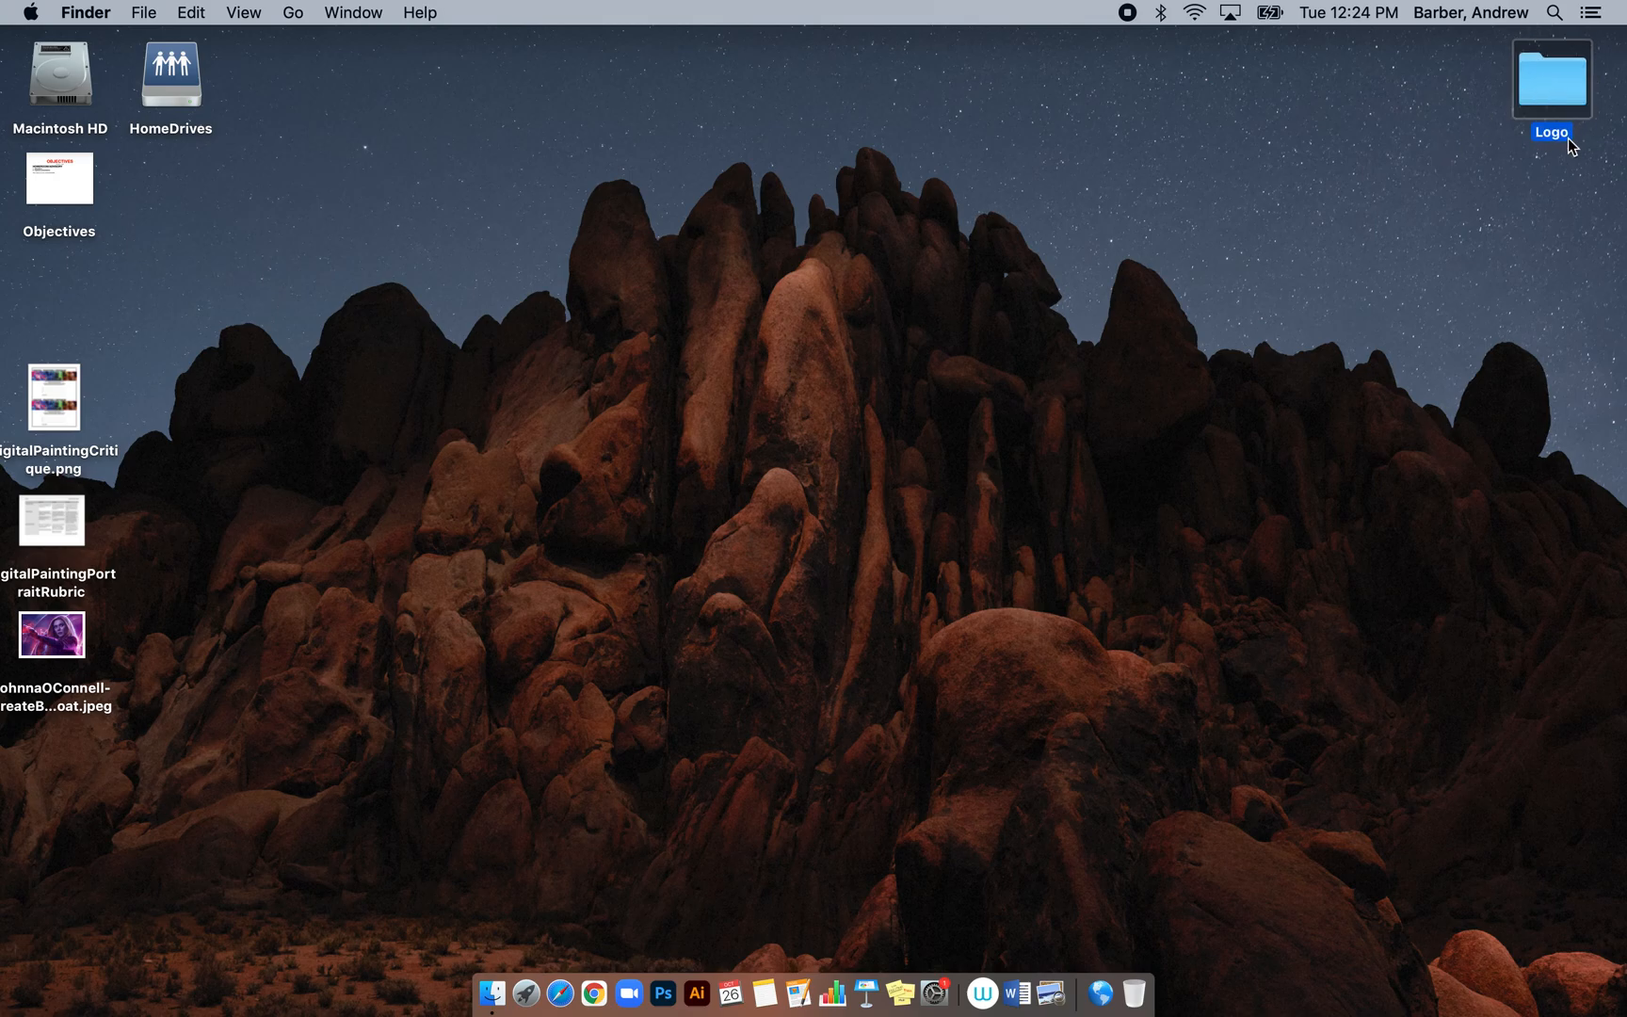
double_click(1563, 72)
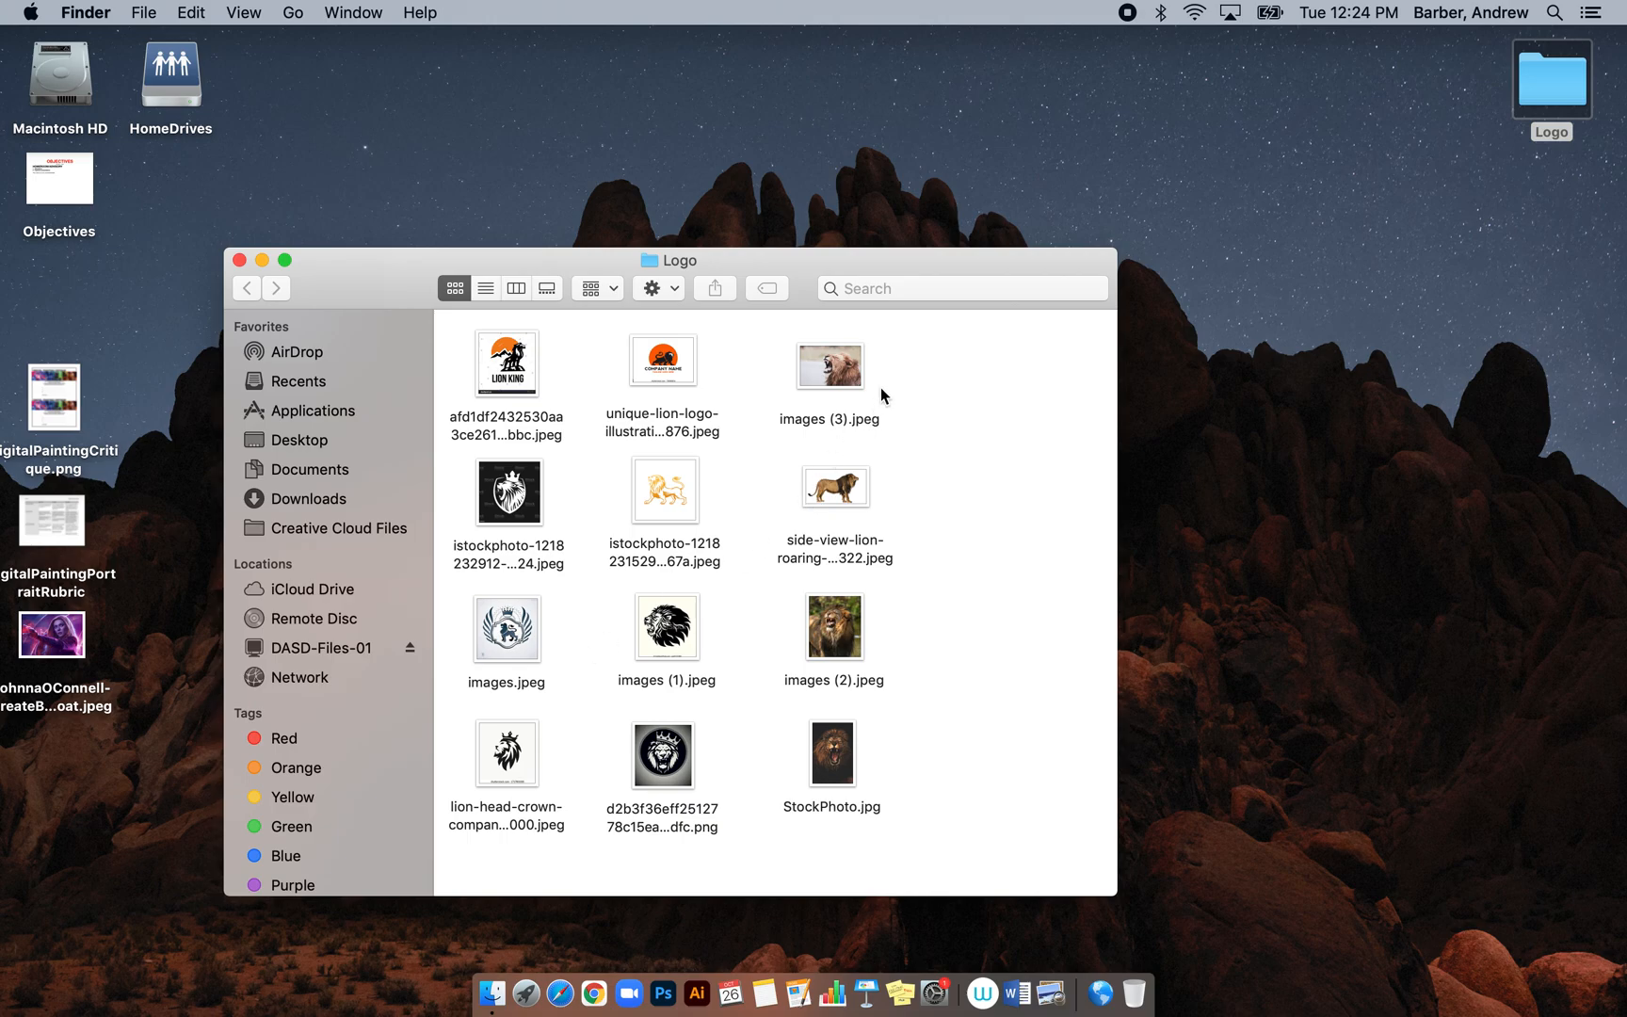
left_click_drag(882, 386, 617, 386)
left_click(755, 767)
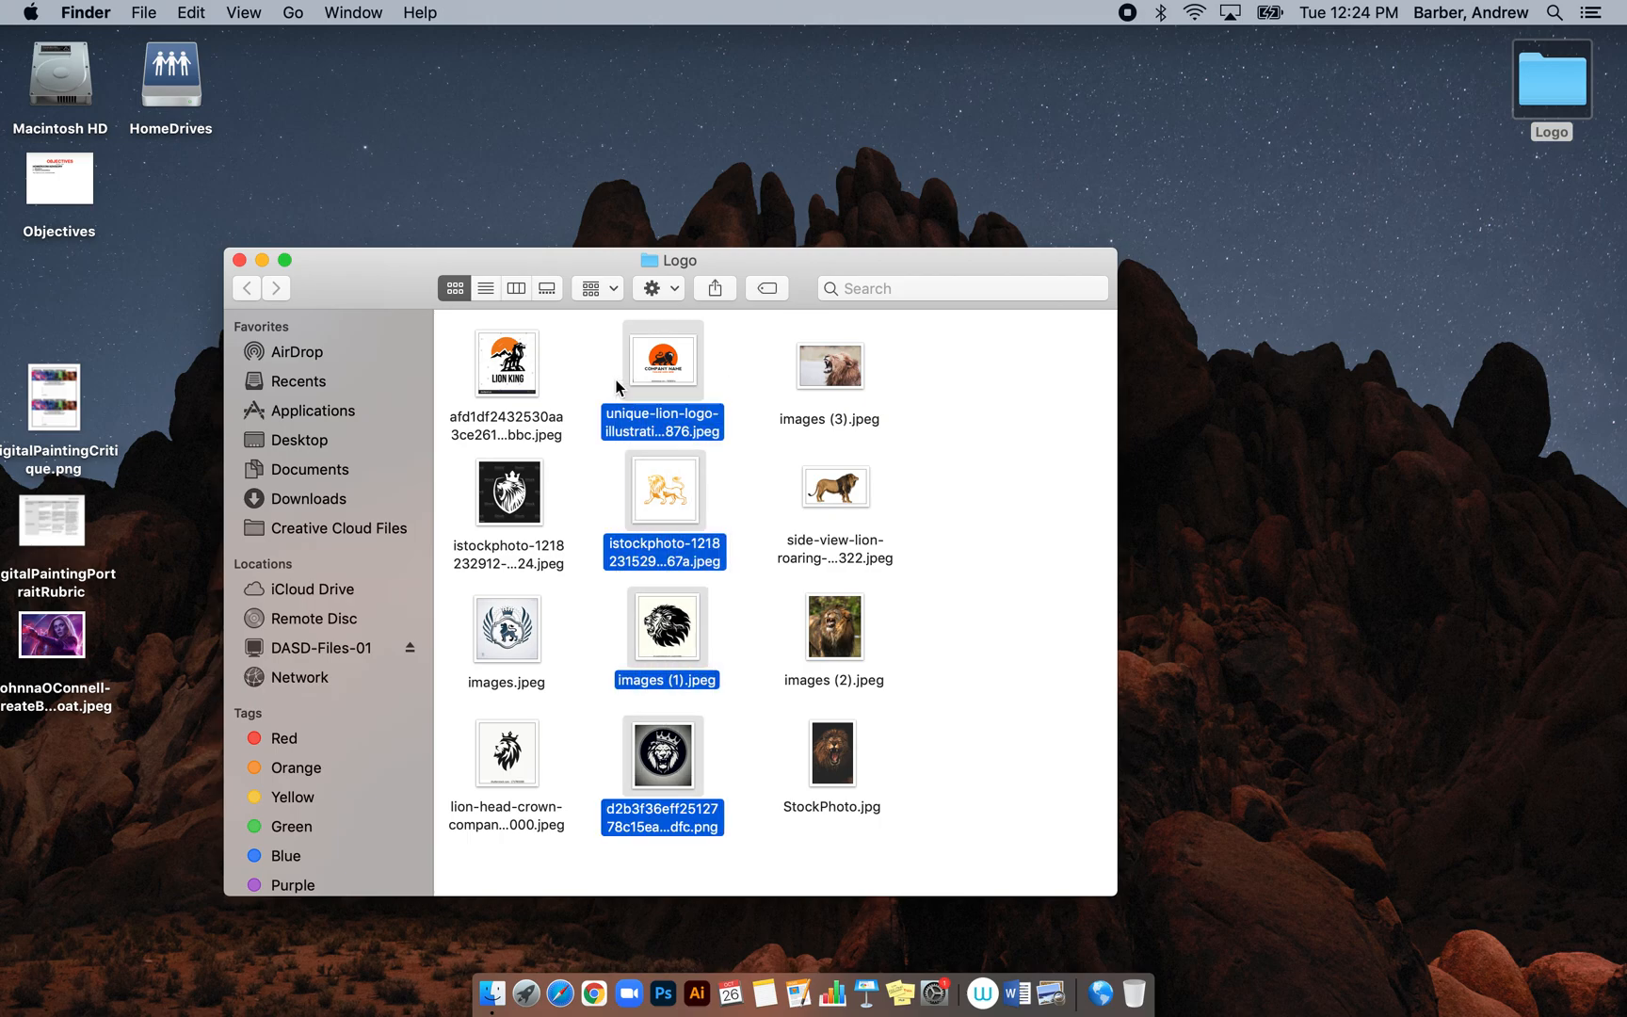
mouse_move(551, 772)
left_mouse_down()
mouse_move(520, 610)
mouse_move(524, 395)
mouse_move(542, 725)
mouse_move(558, 740)
left_mouse_up()
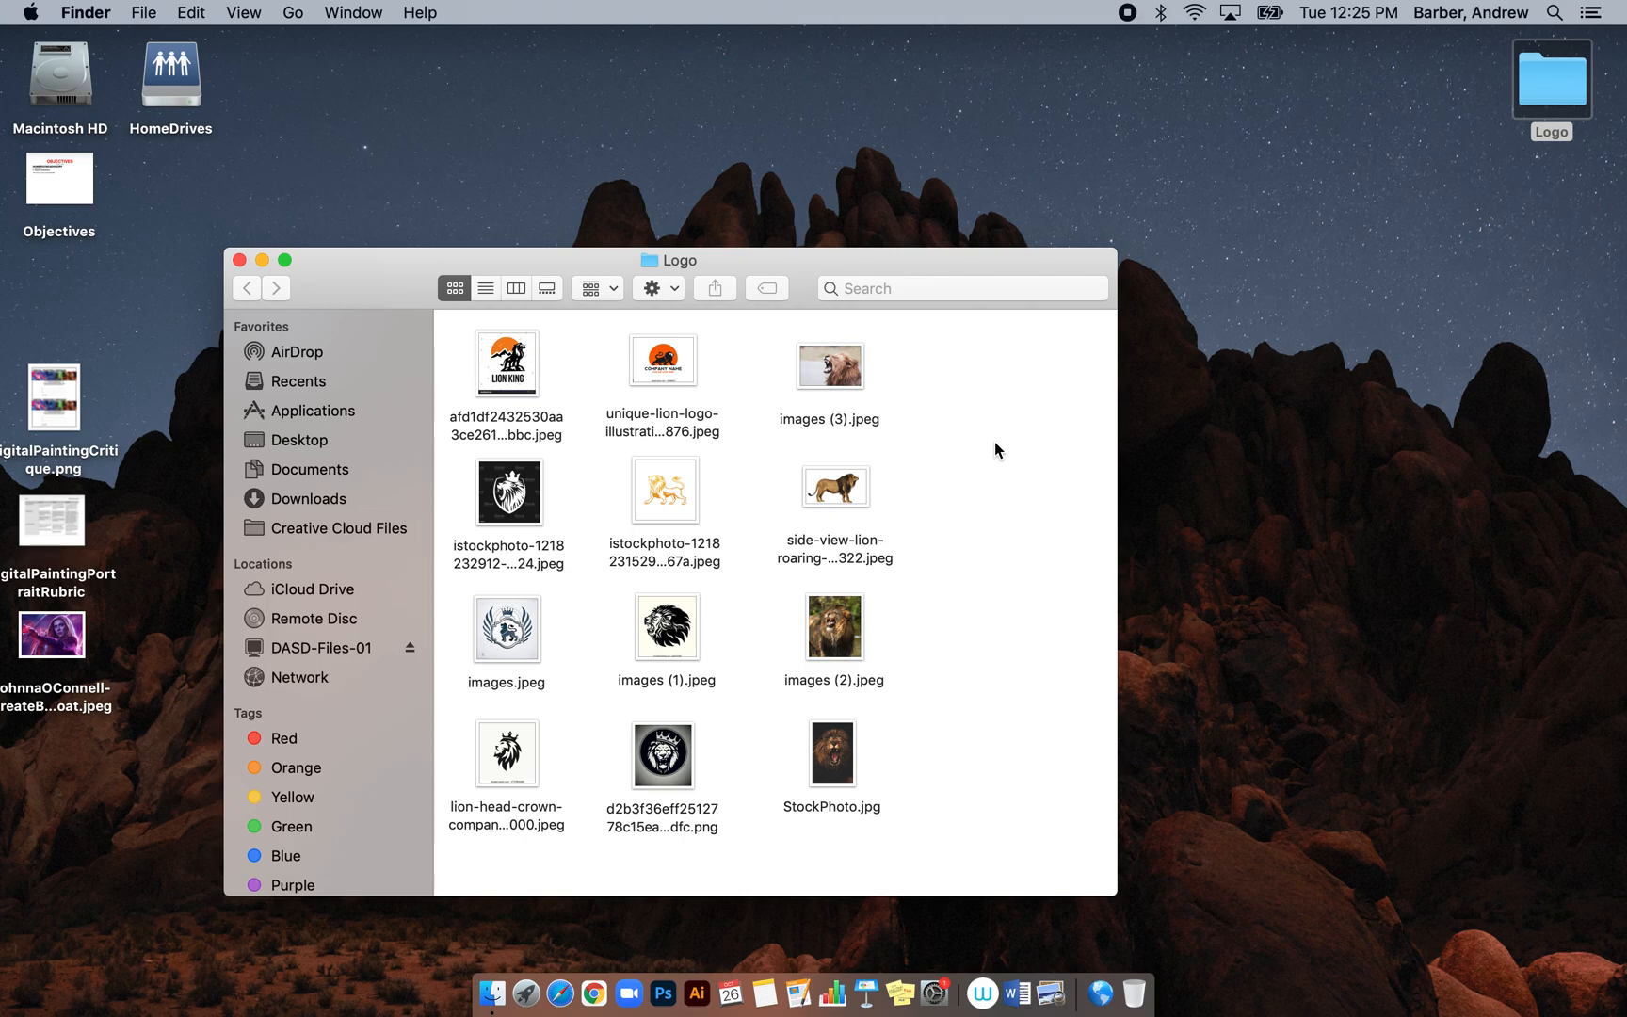
Launch Illustrator and start a new document from the File menu
left_click(699, 989)
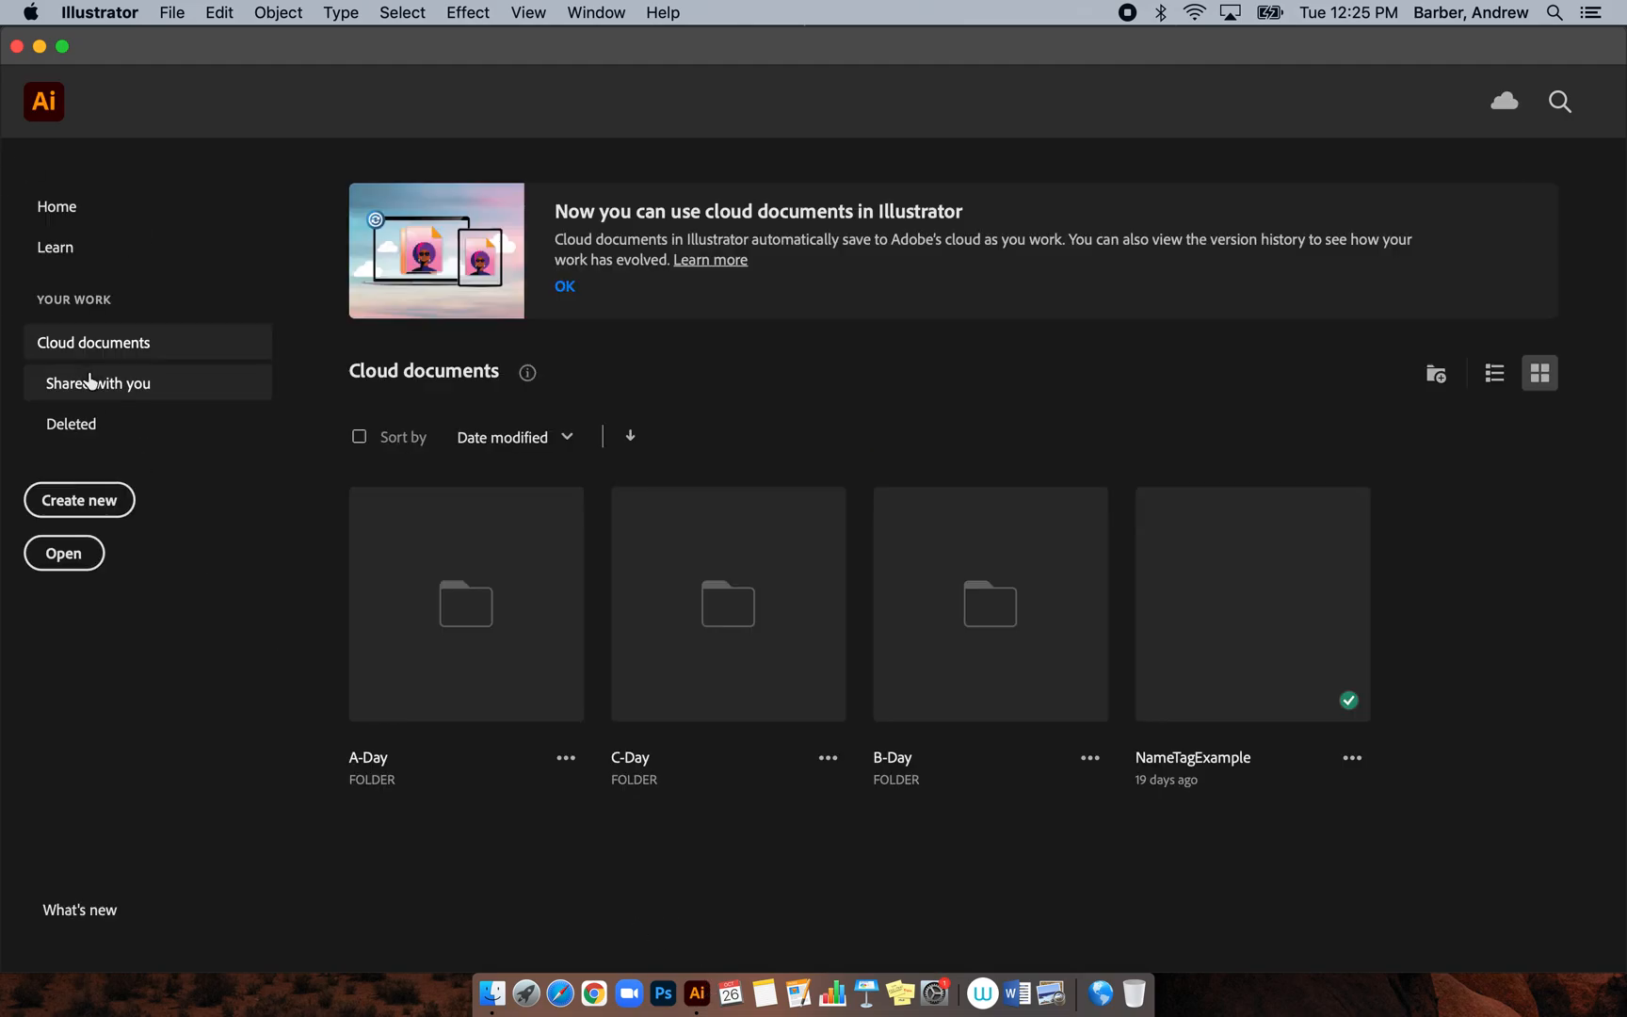
left_click(83, 226)
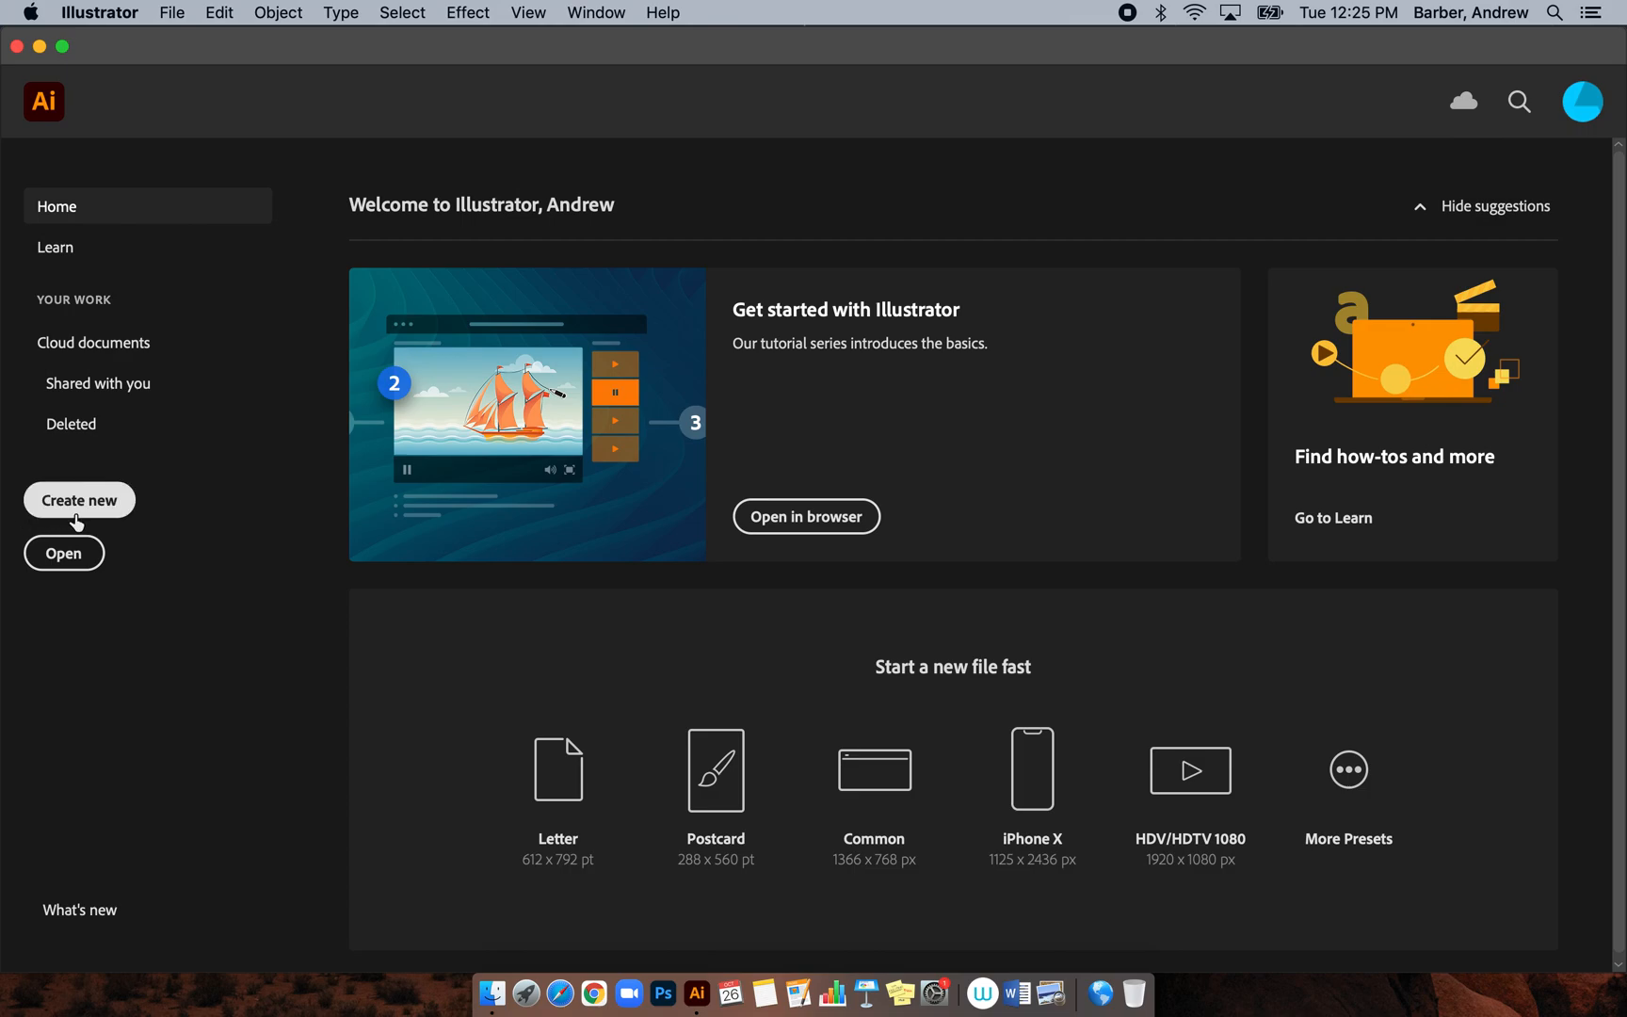
left_click(175, 13)
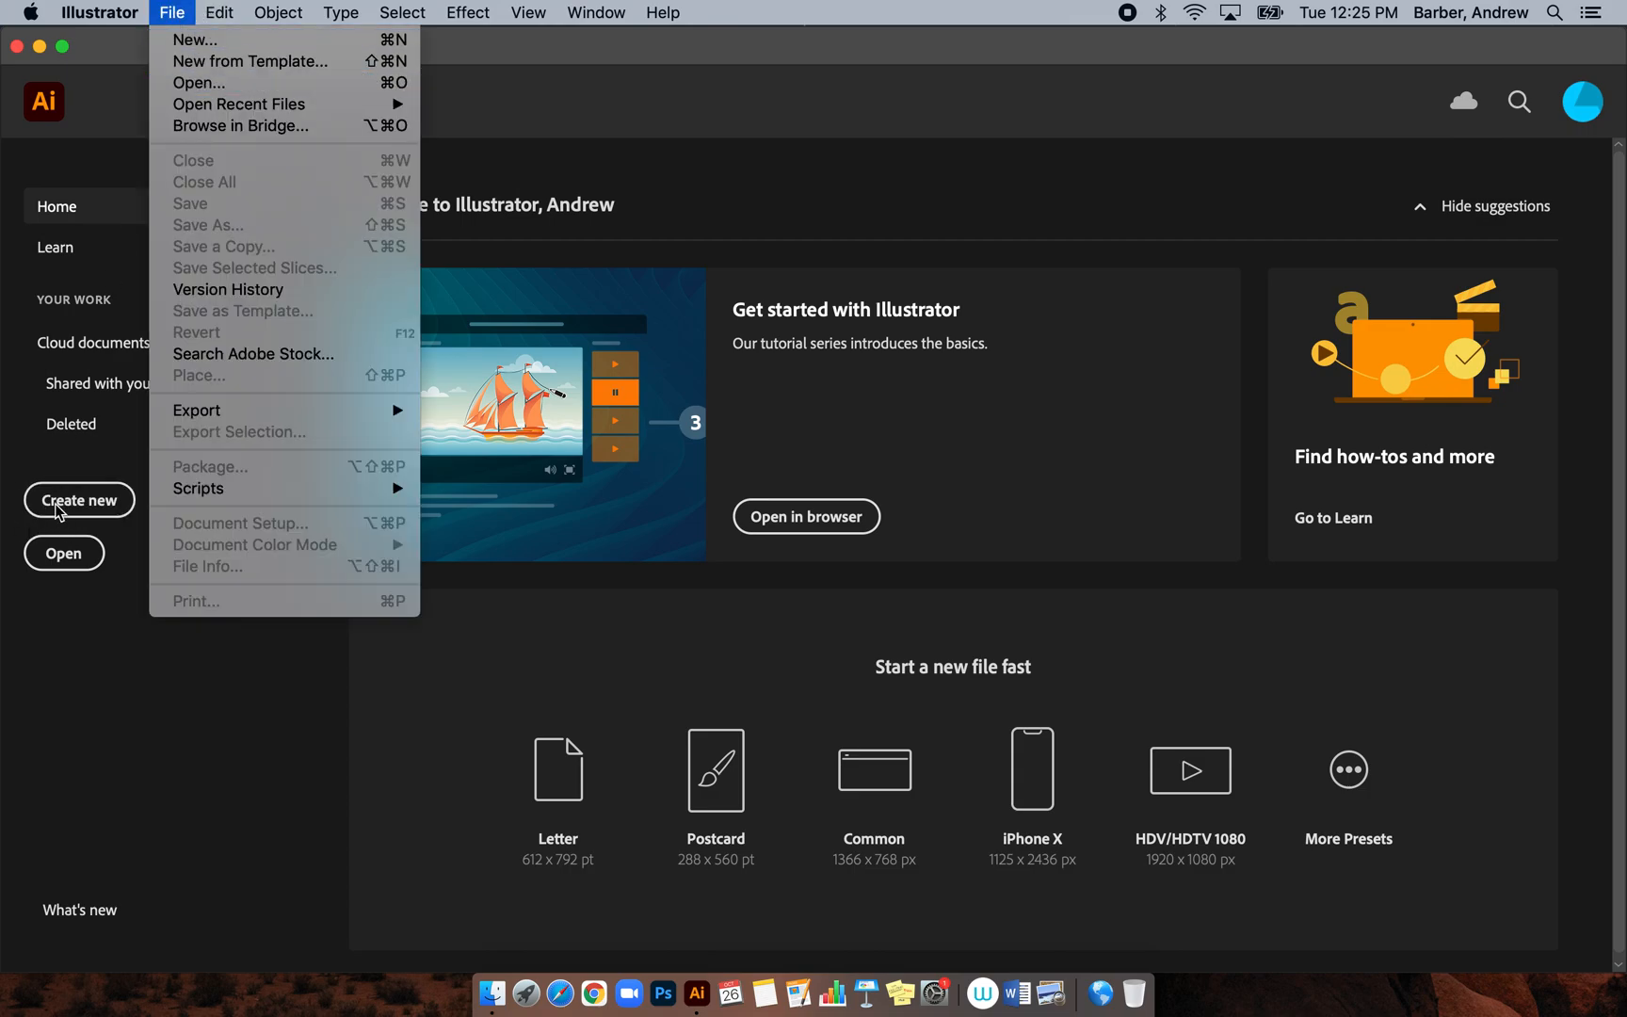
left_click(81, 466)
left_click(75, 495)
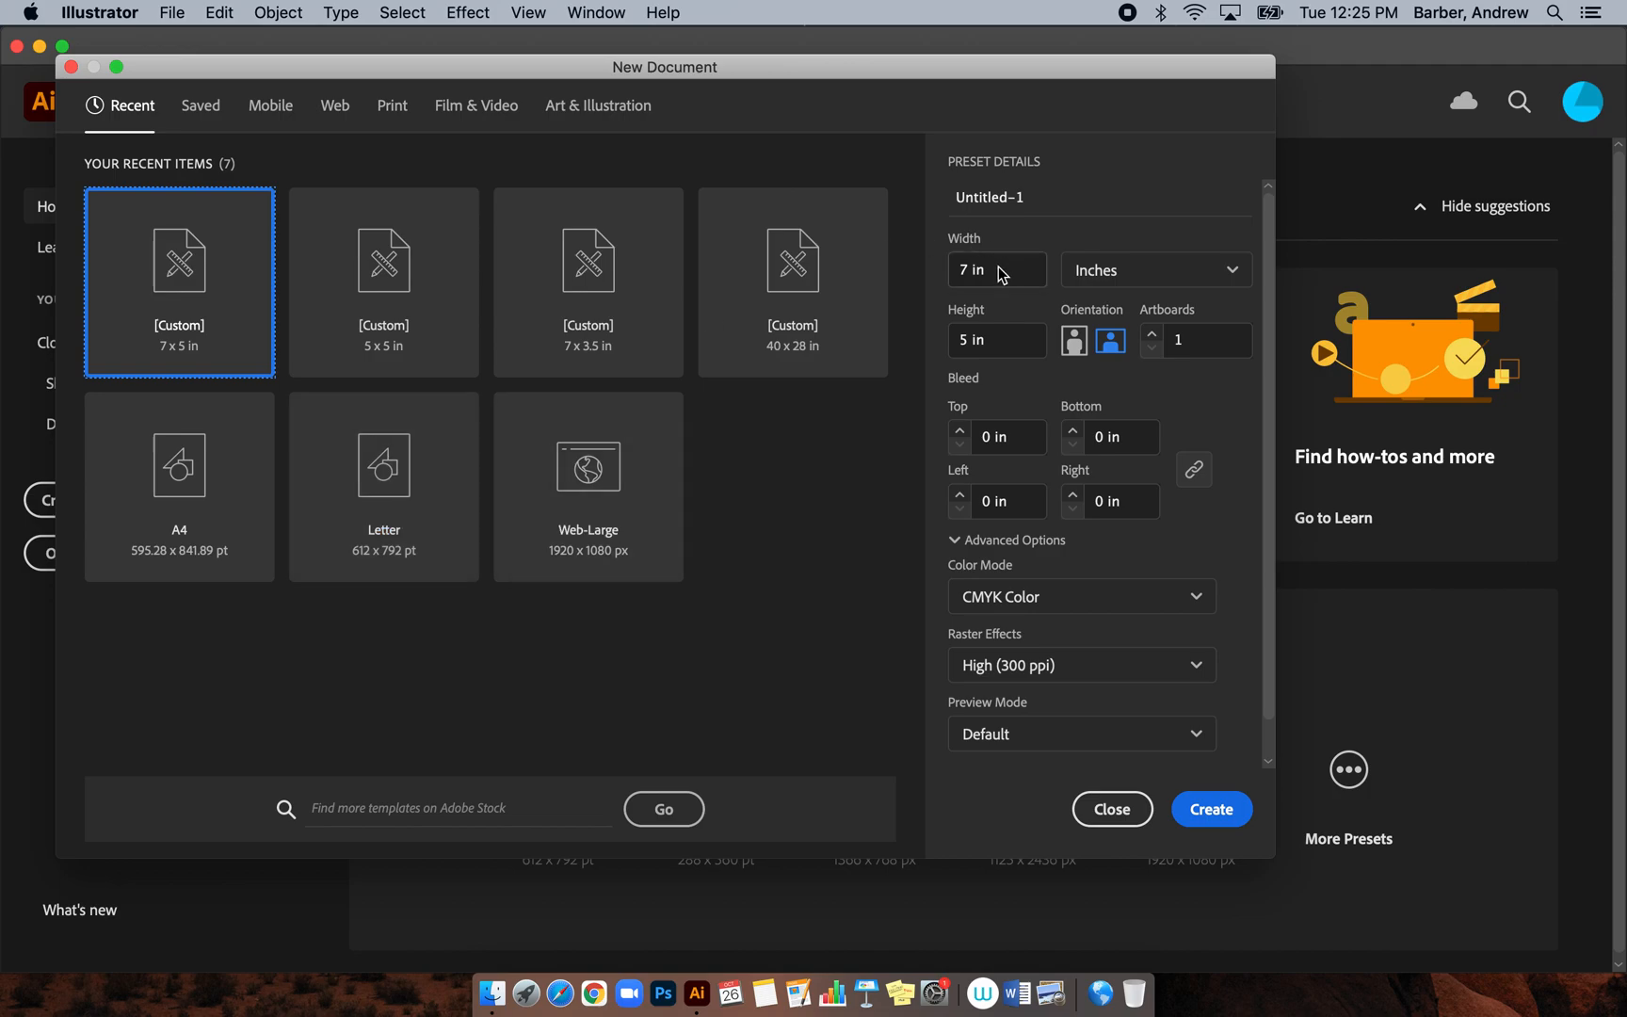
Set the new document size to 5 × 5 in, keeping inches as the unit
left_click(1224, 275)
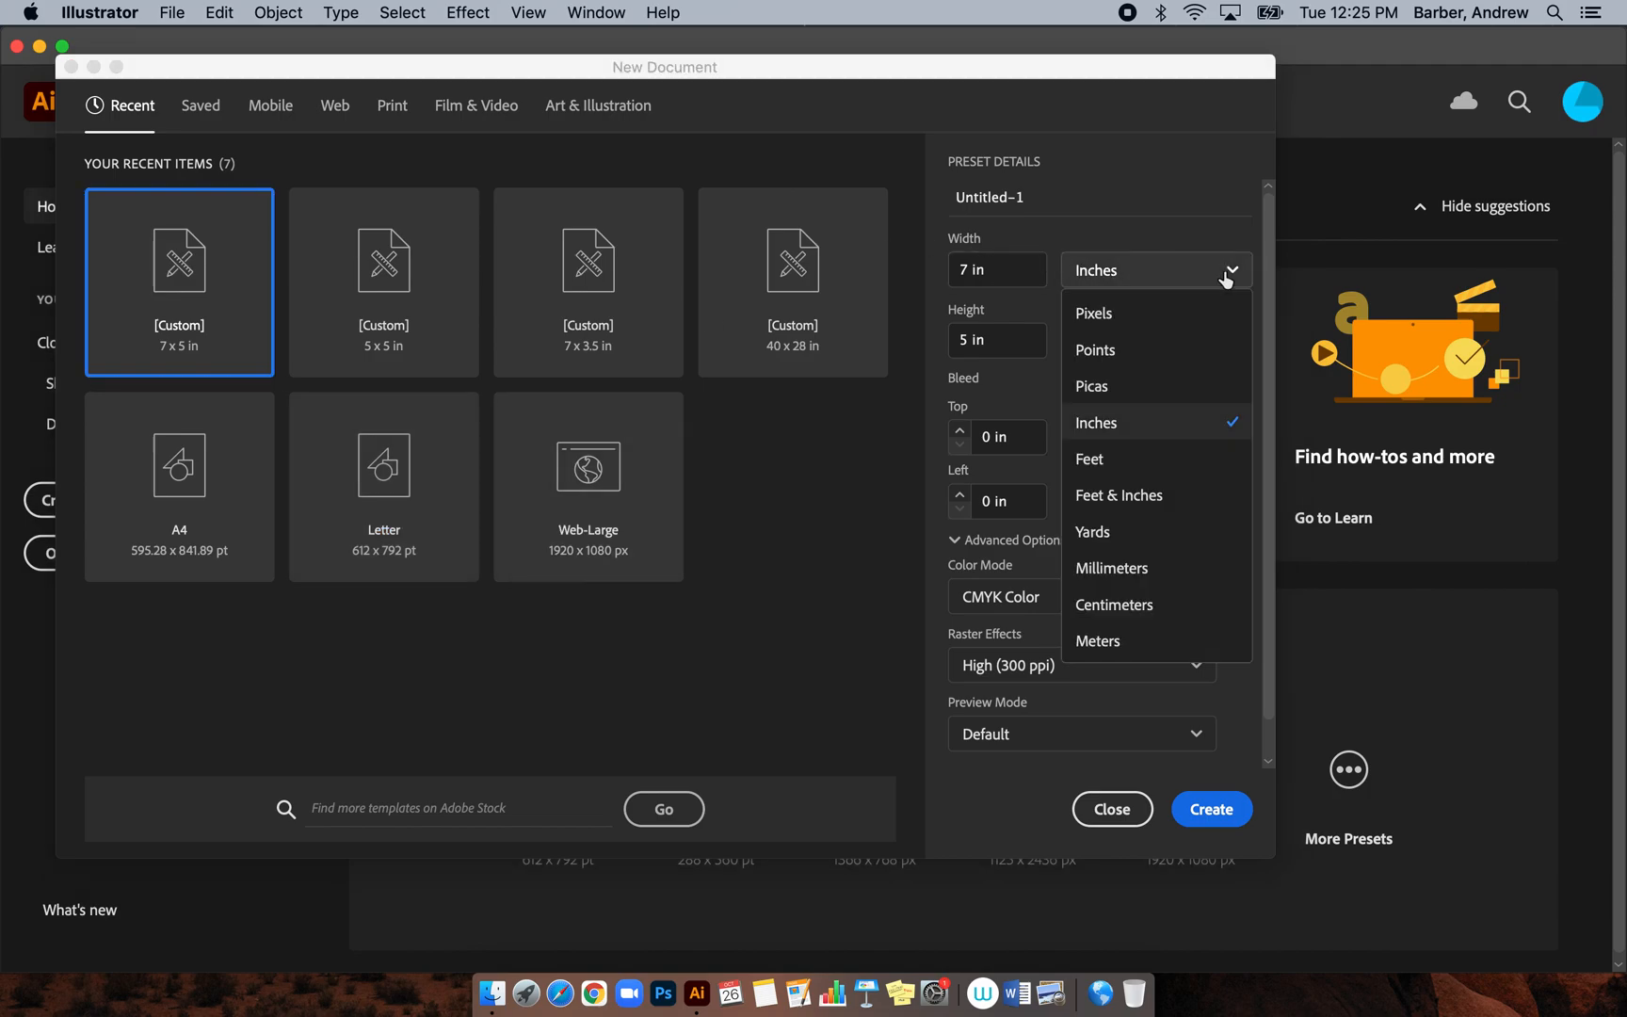
left_click(1148, 424)
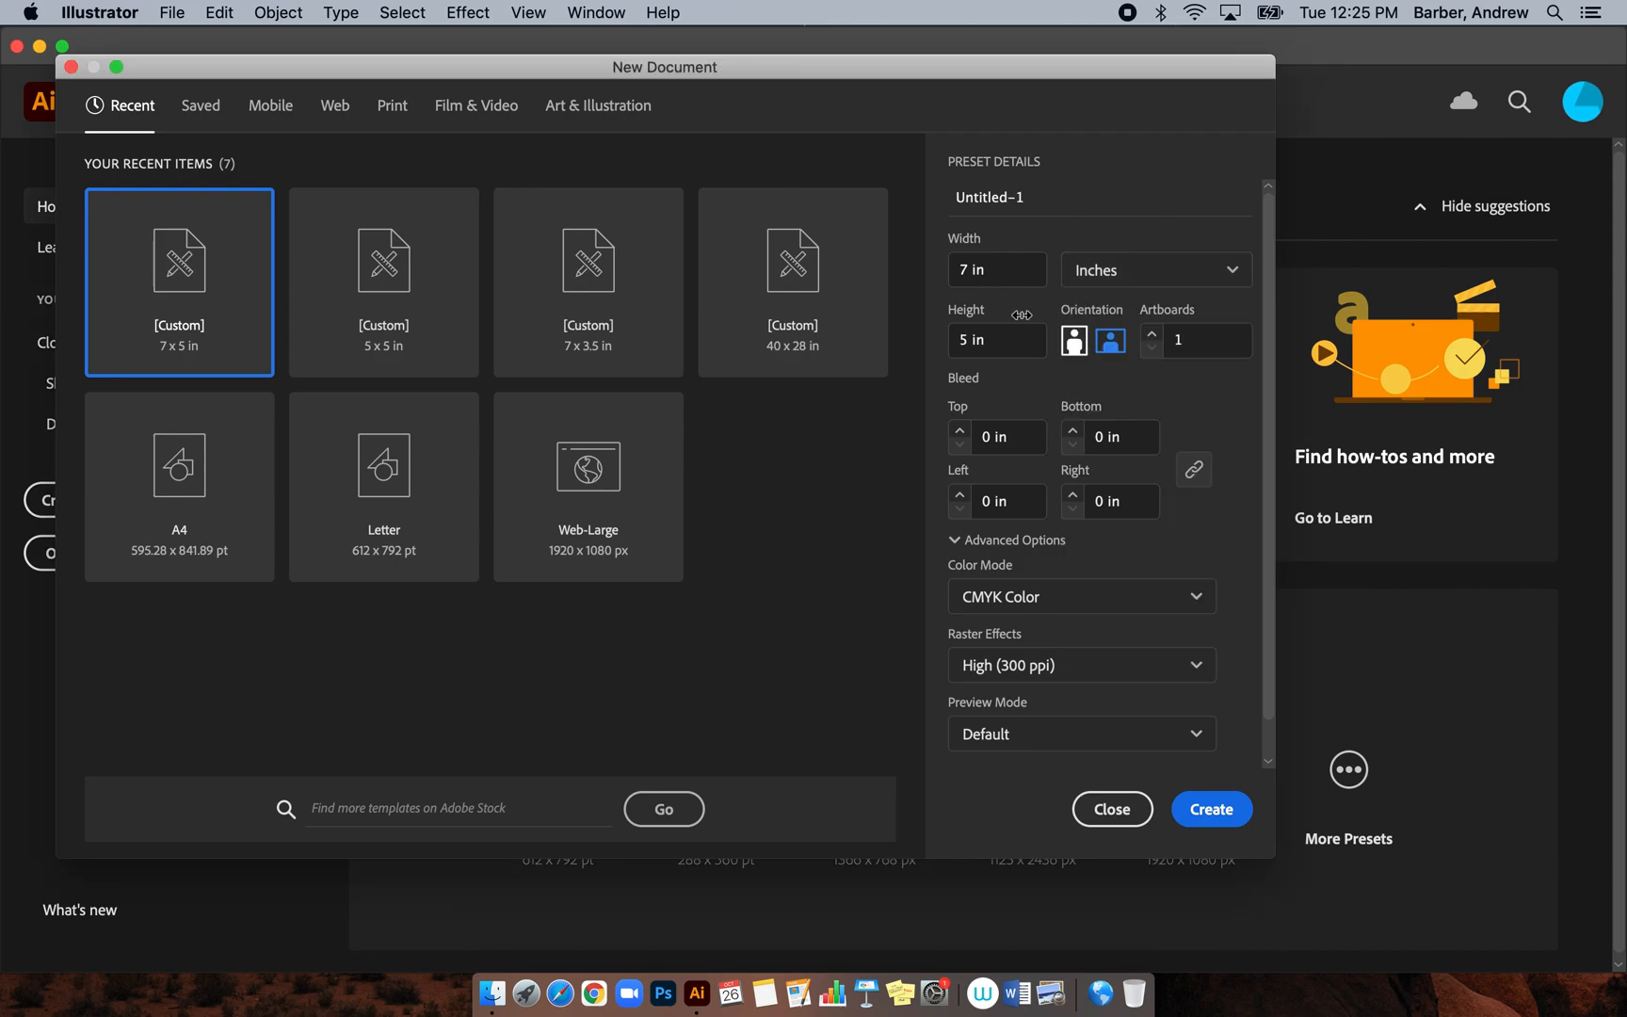
left_click(996, 270)
type("5")
left_click(1000, 334)
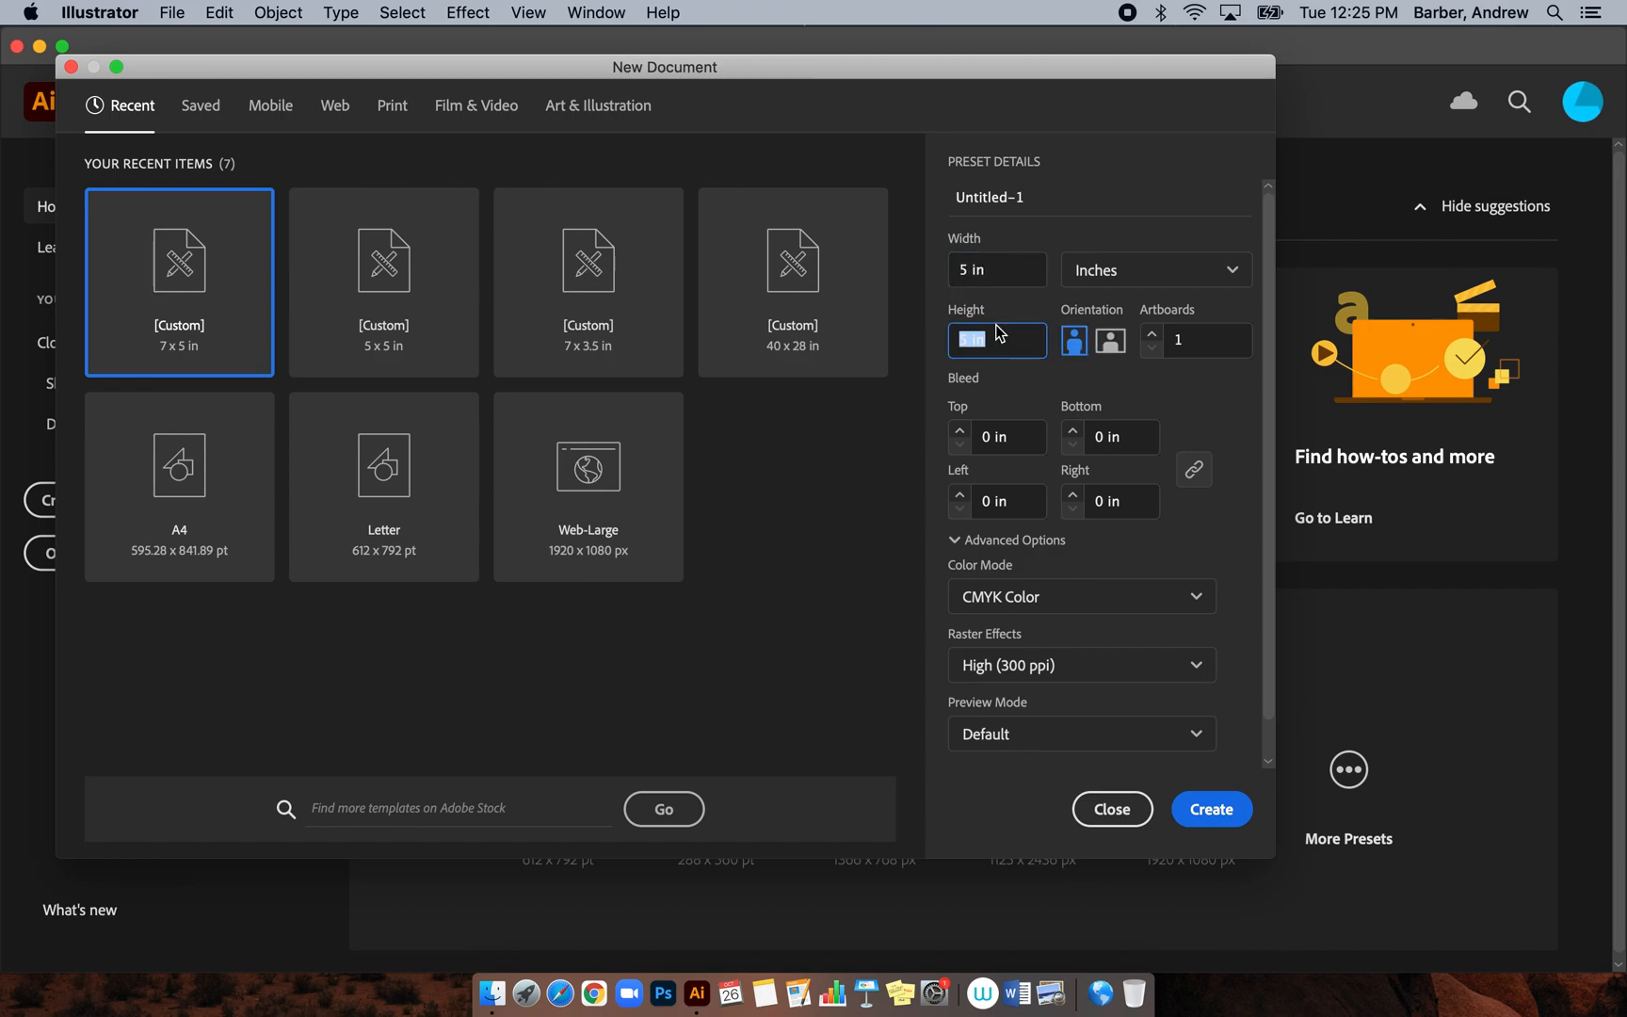
left_click(1019, 282)
left_click(1037, 308)
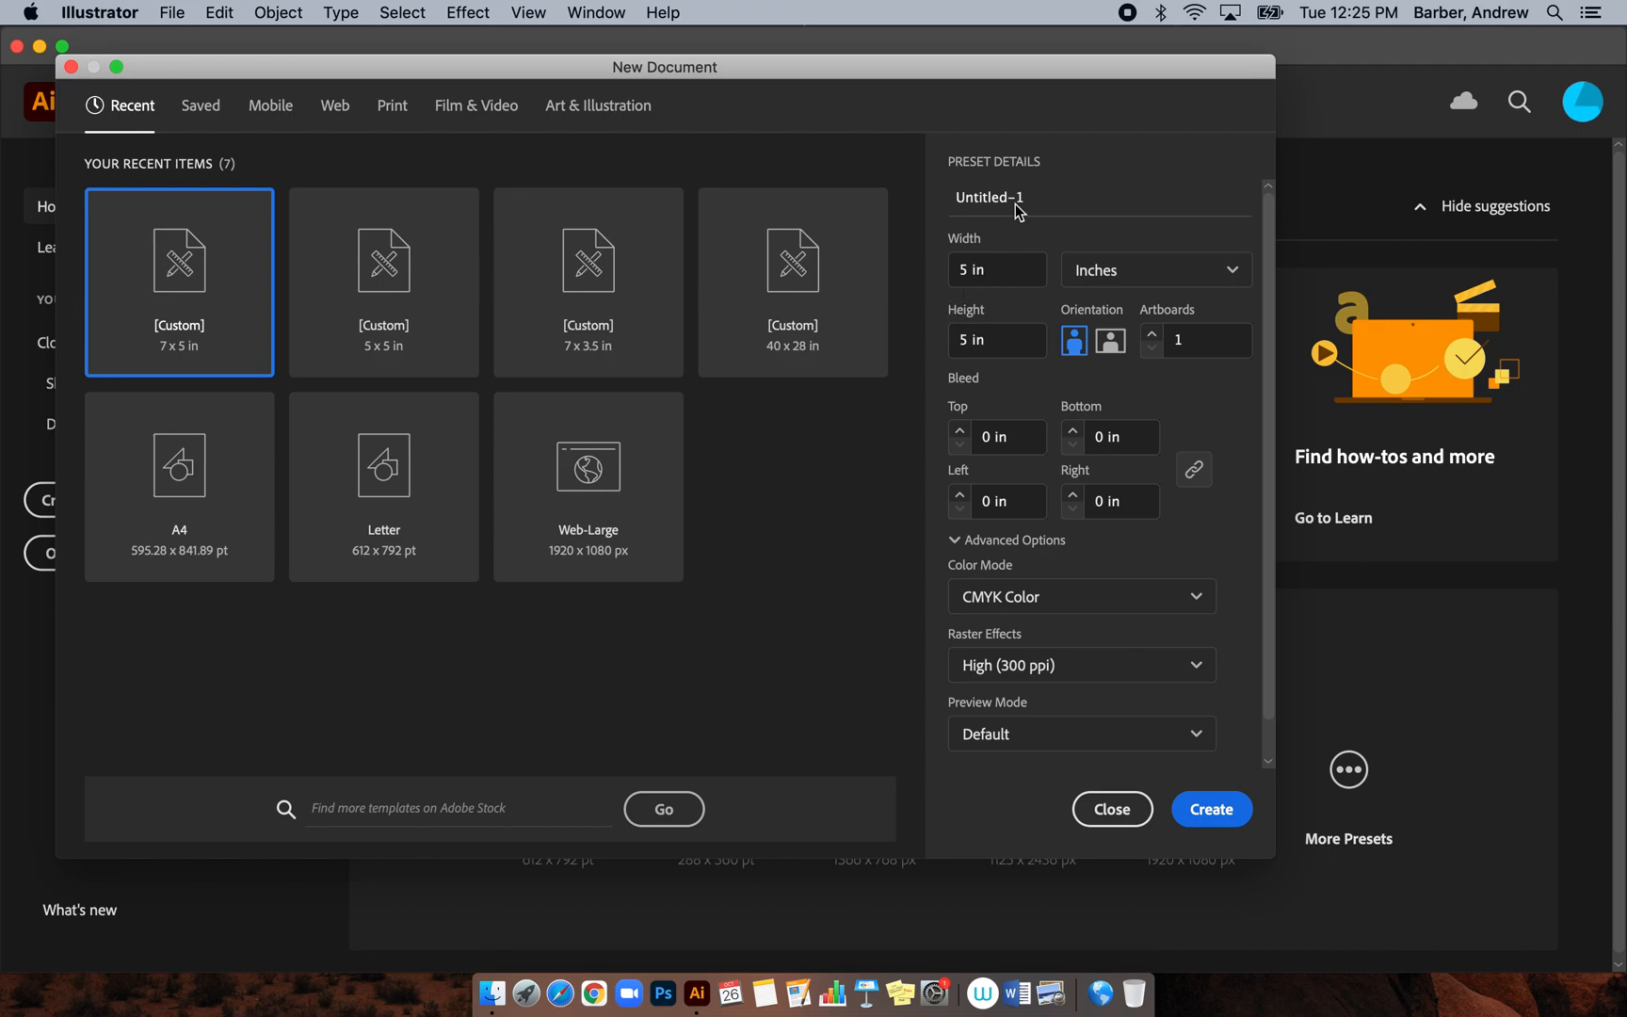
Replace Untitled-1 with the student's logo file name and create the document
left_click_drag(1036, 199, 951, 201)
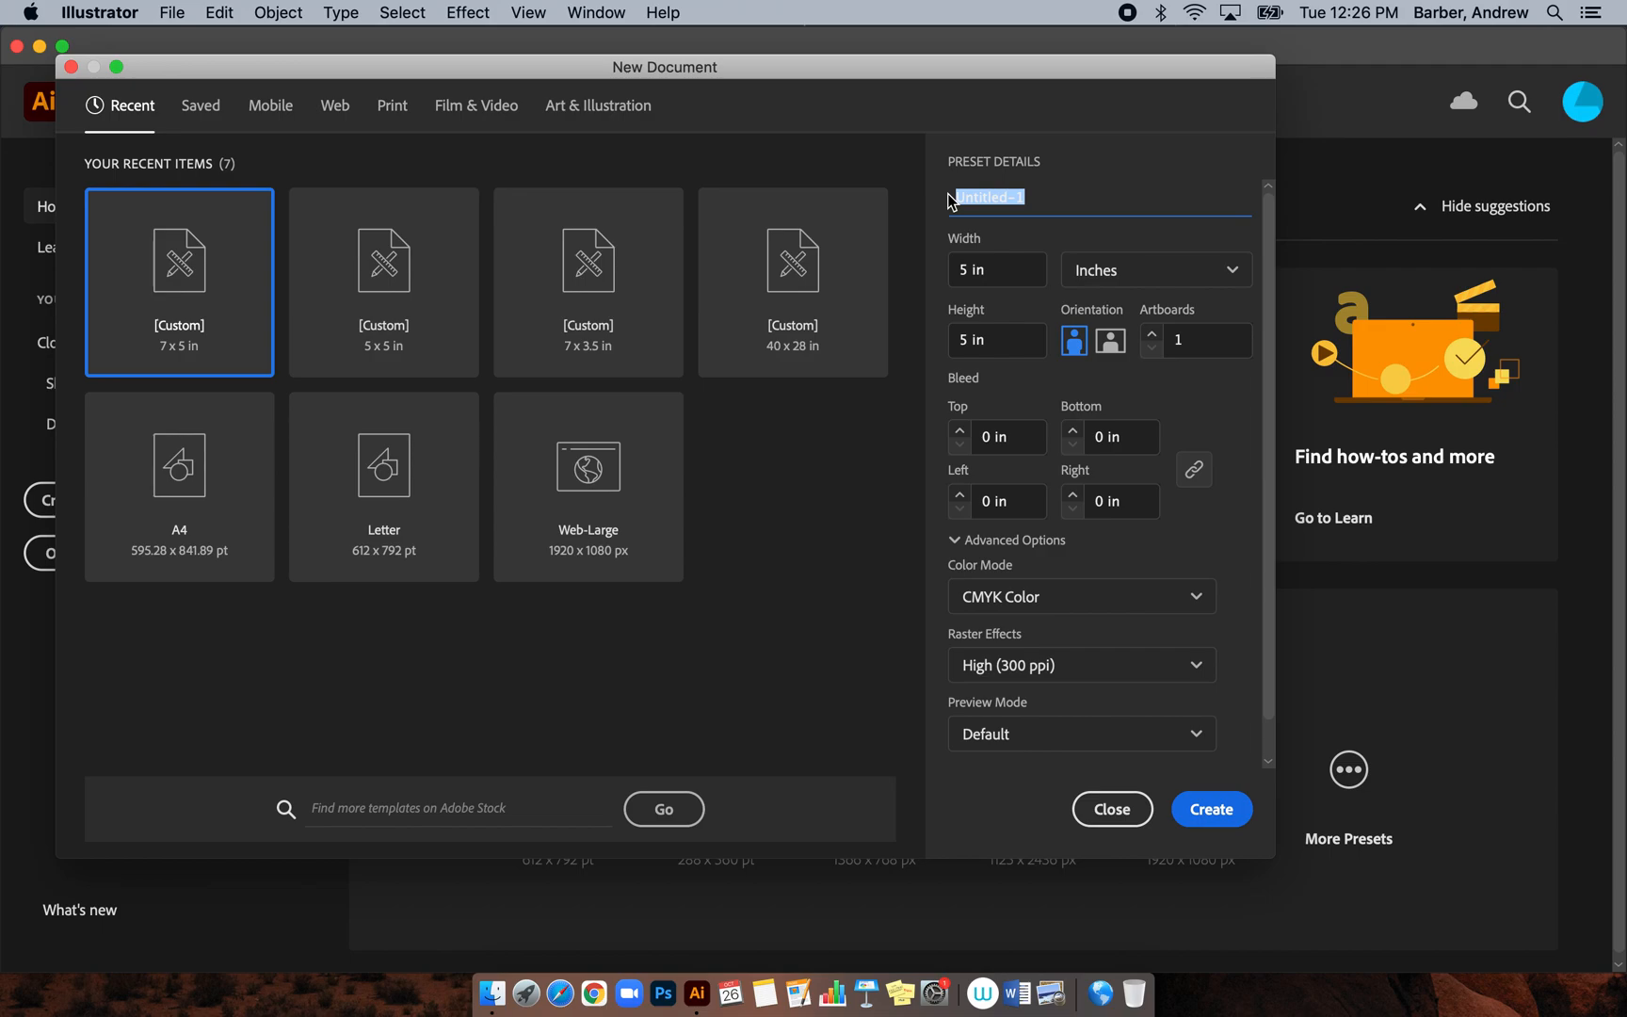
key("BackSpace")
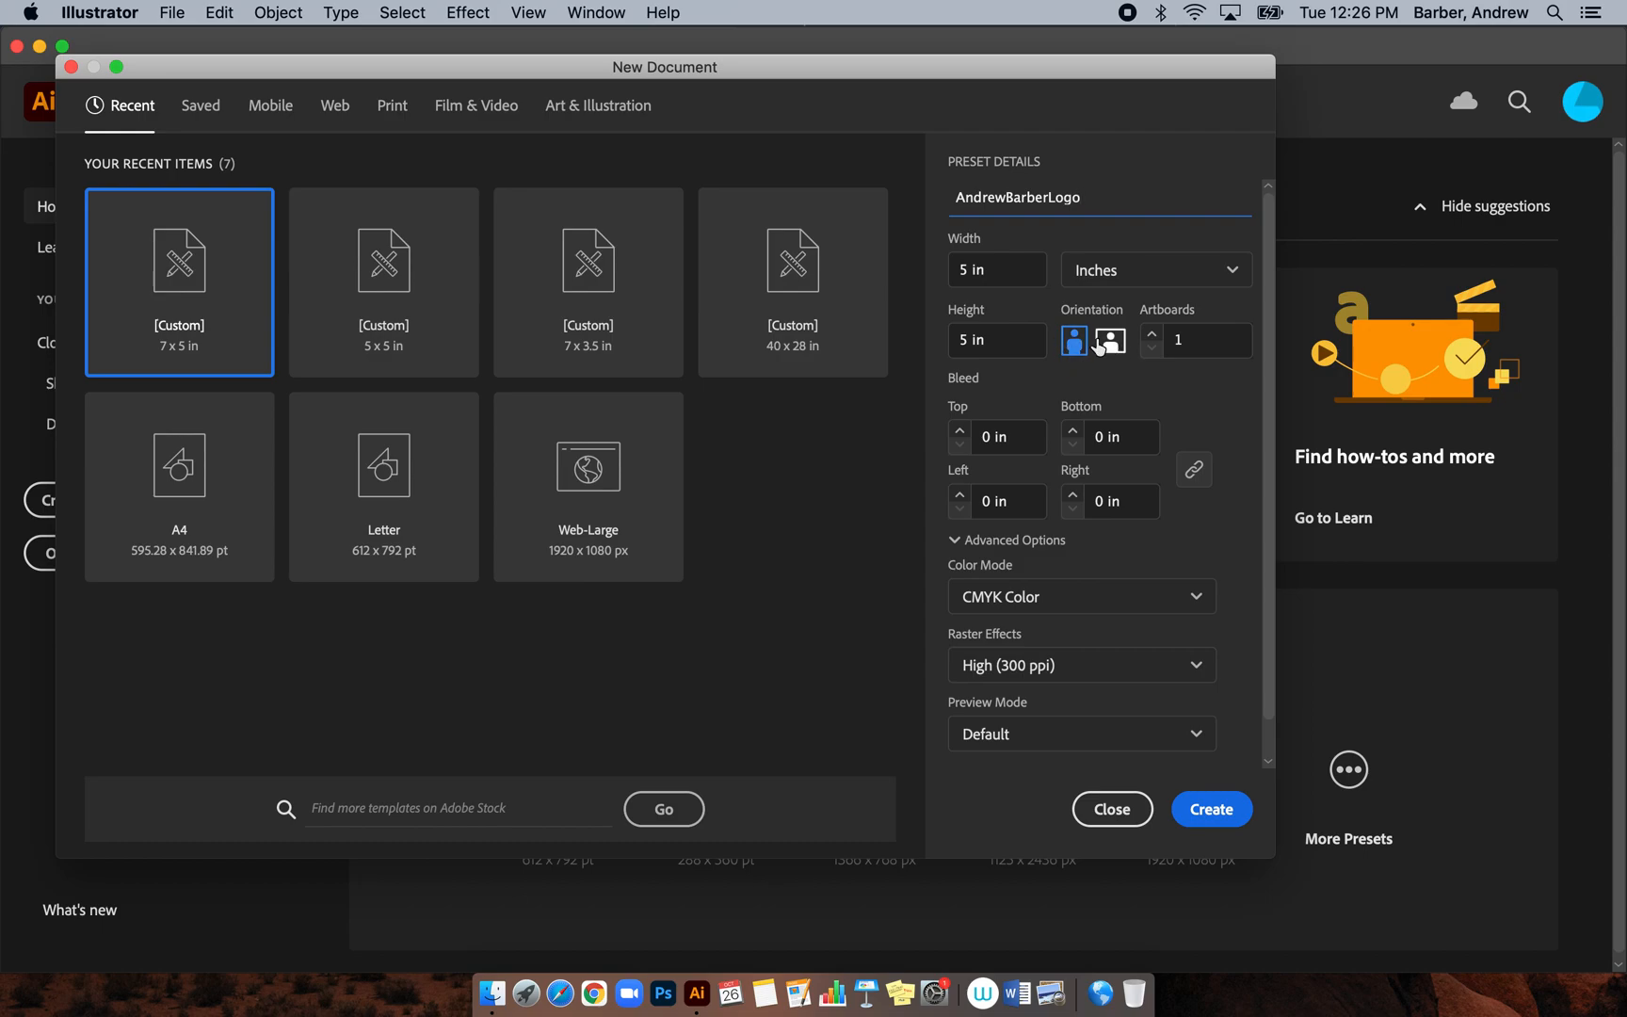
left_click(1220, 815)
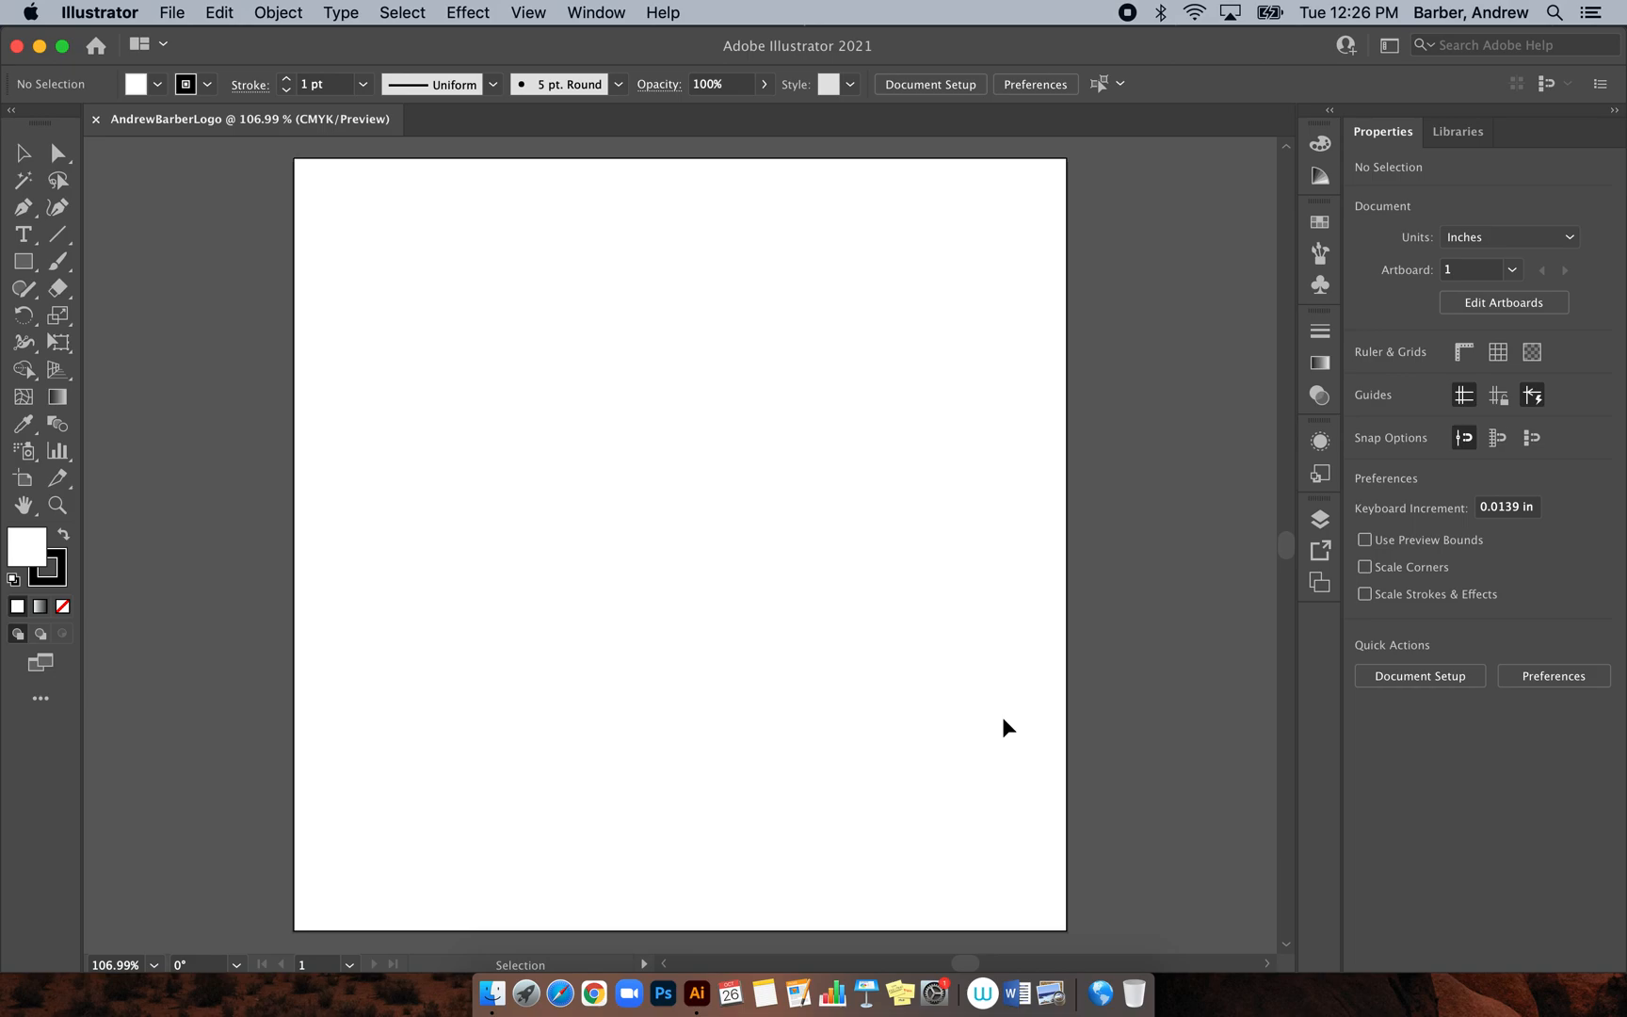
Show the Layers panel with Layer 1, then narrow the Illustrator window to reveal the desktop Logo folder
key("a")
key("super+minus")
key("super+minus")
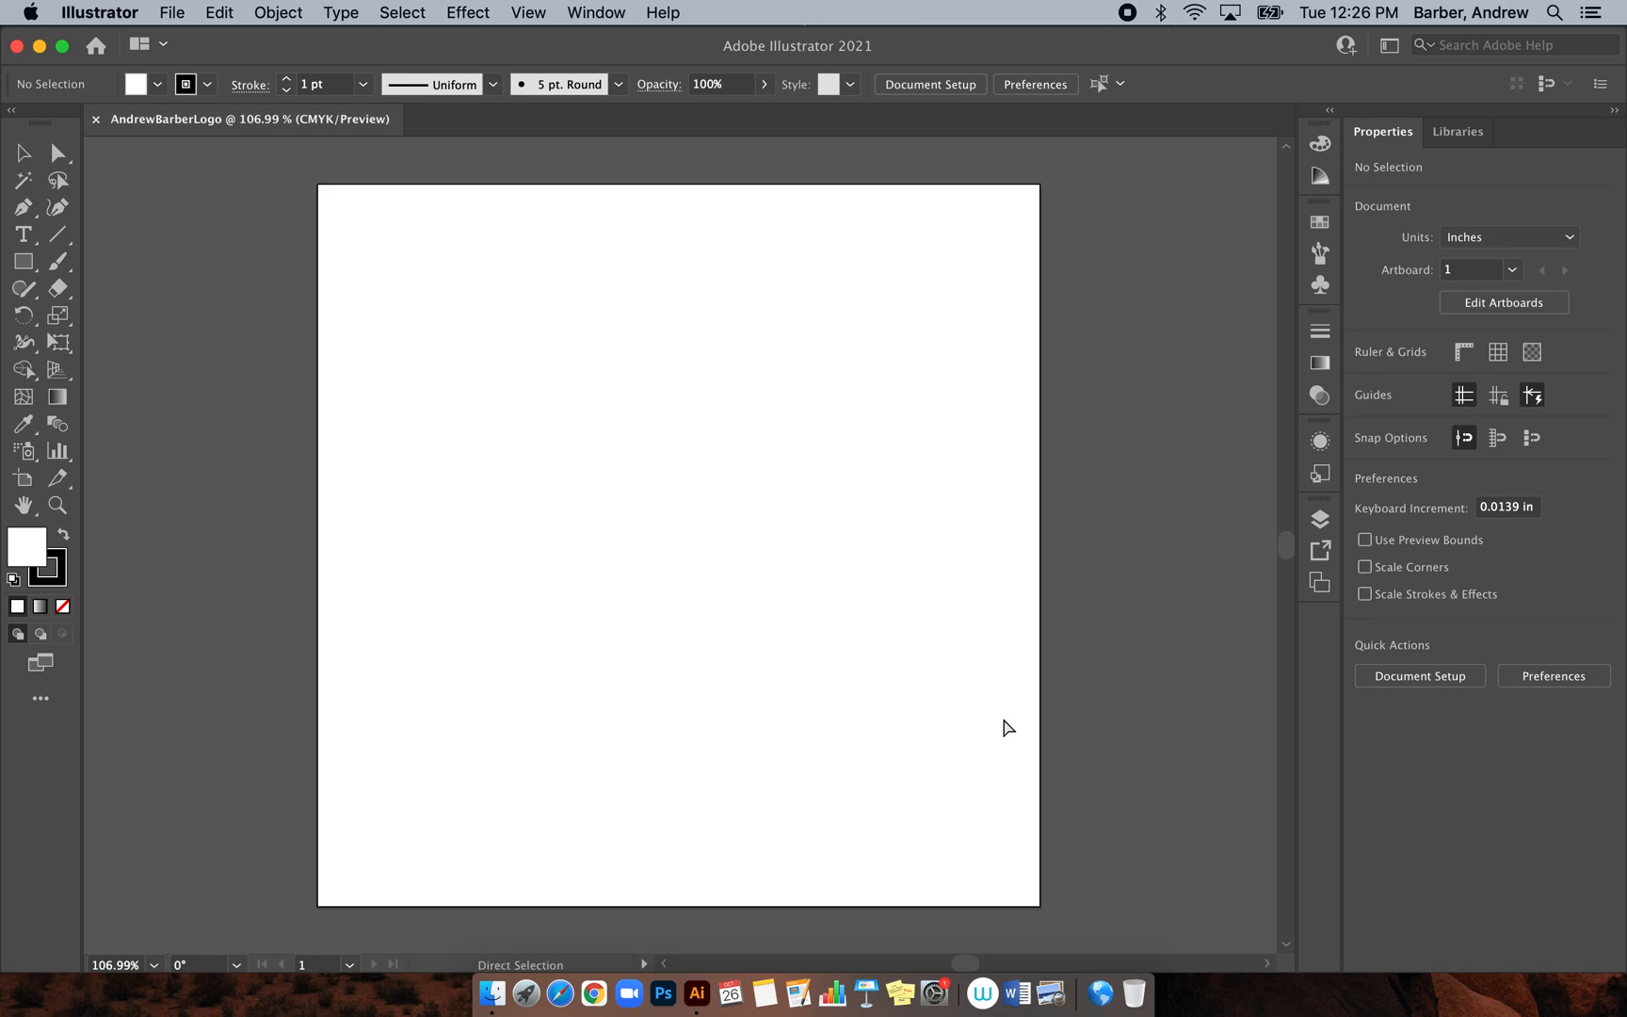
key("v")
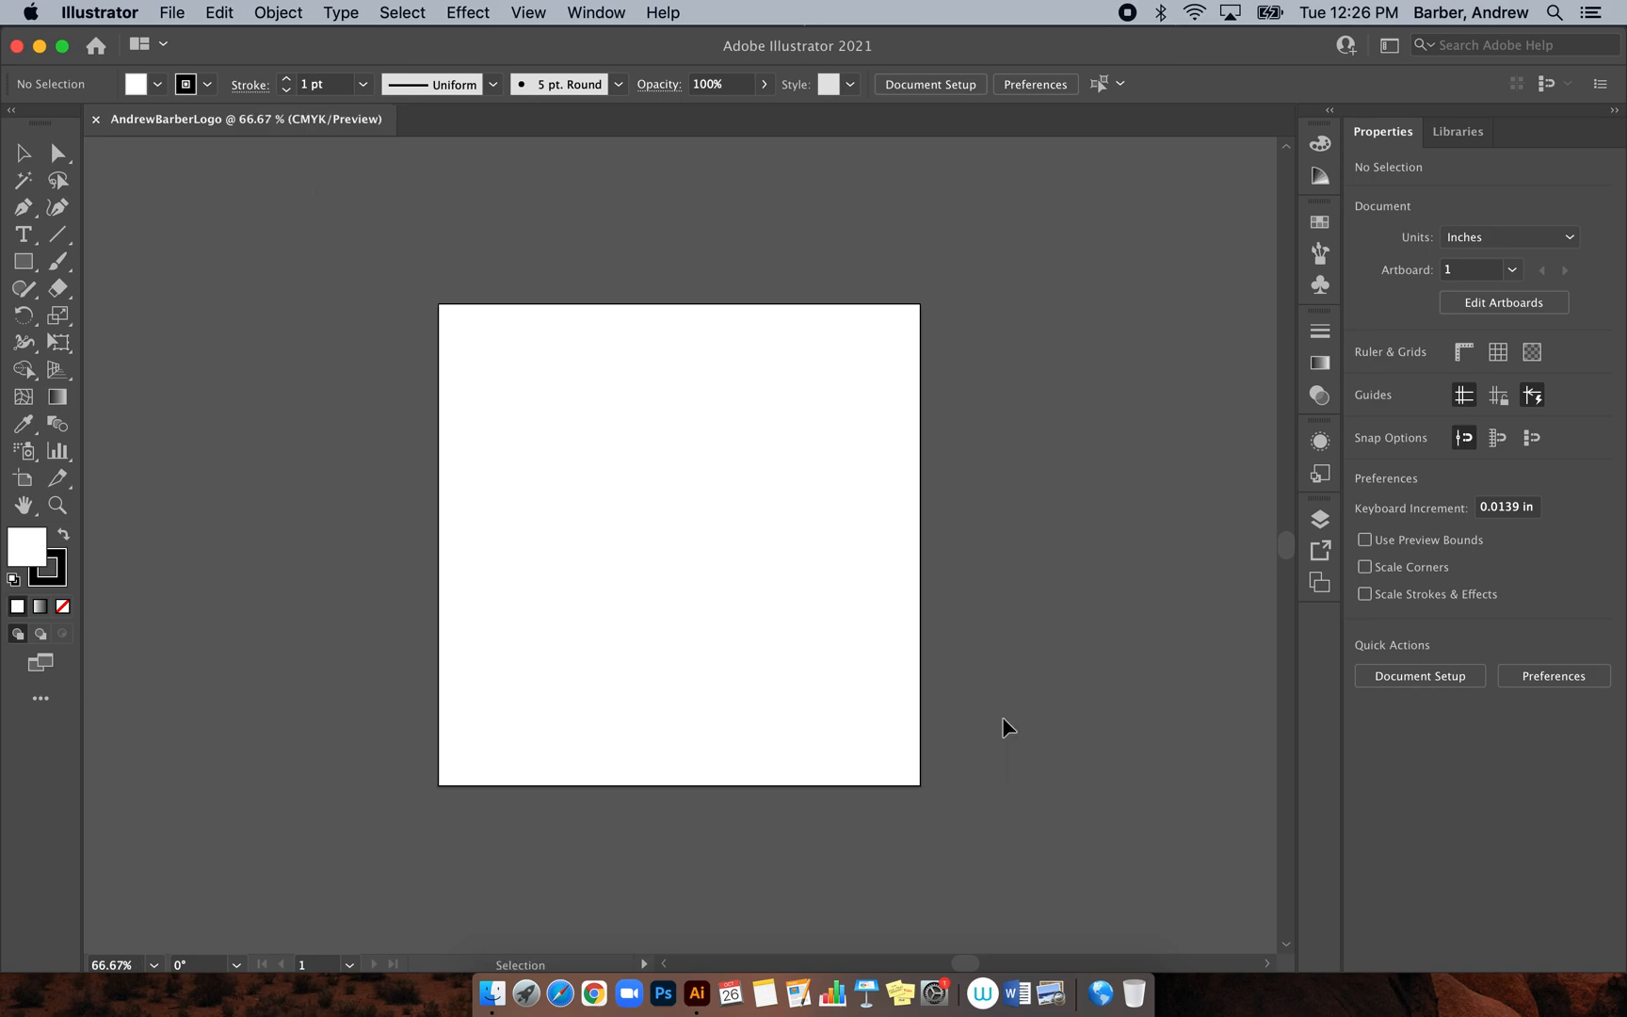
scroll(1003, 721, "right", 5)
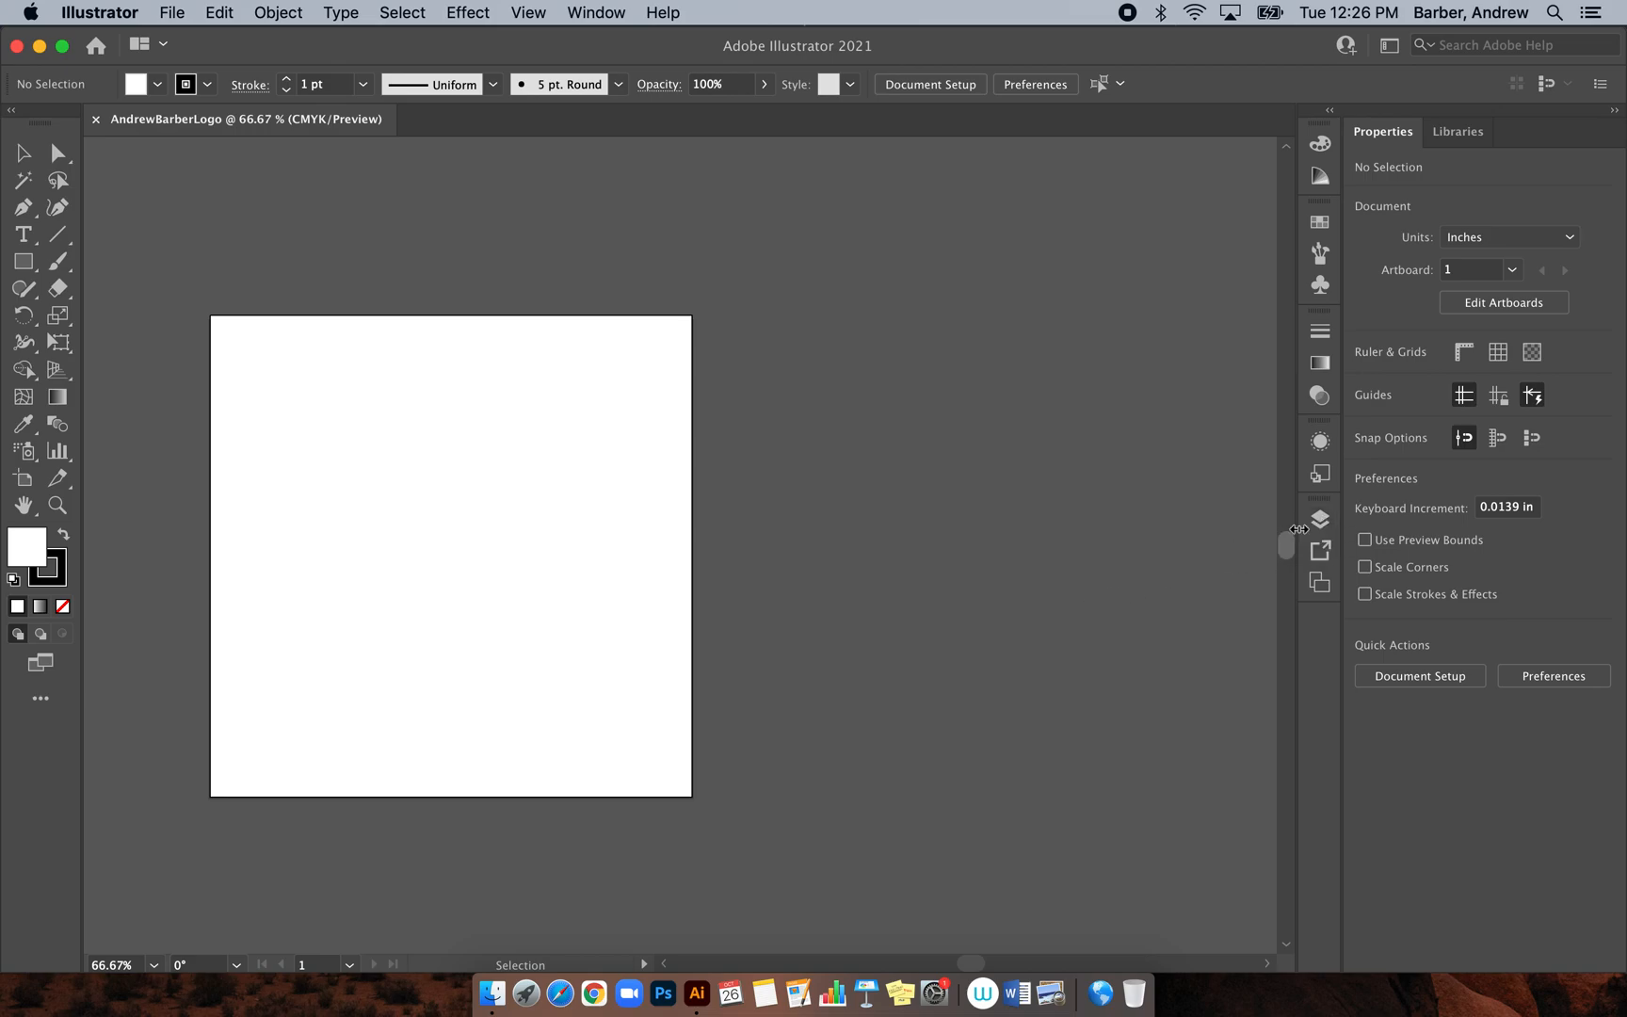
left_click(1320, 519)
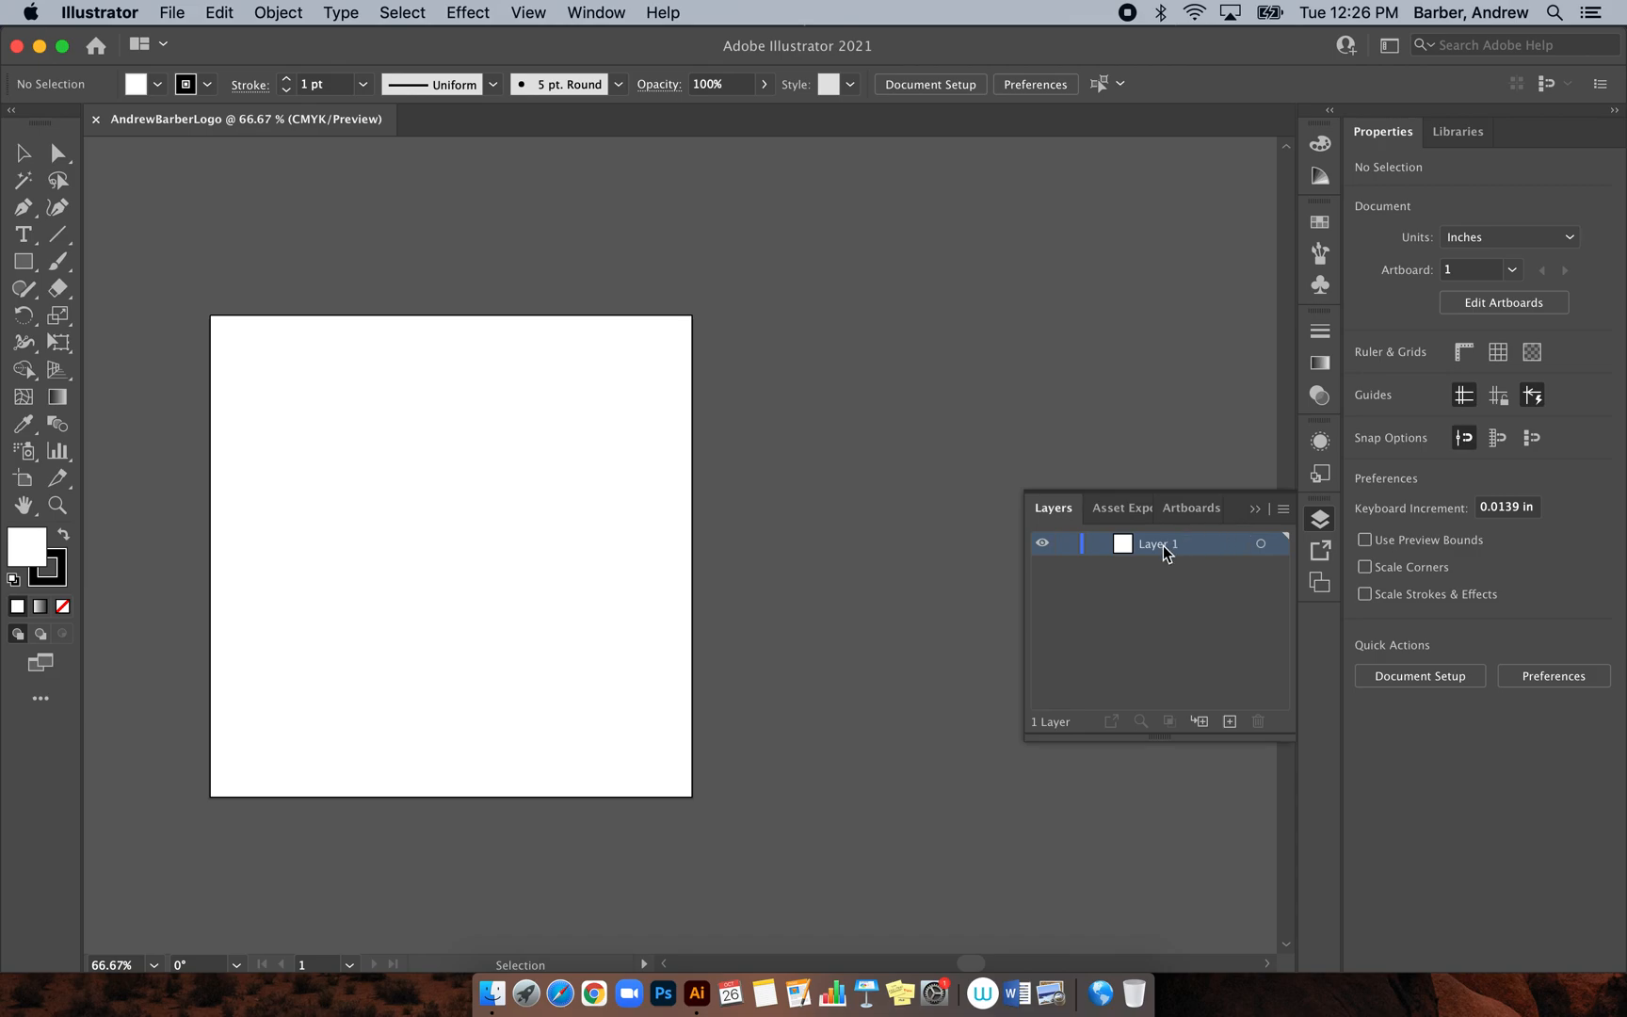
left_click(616, 16)
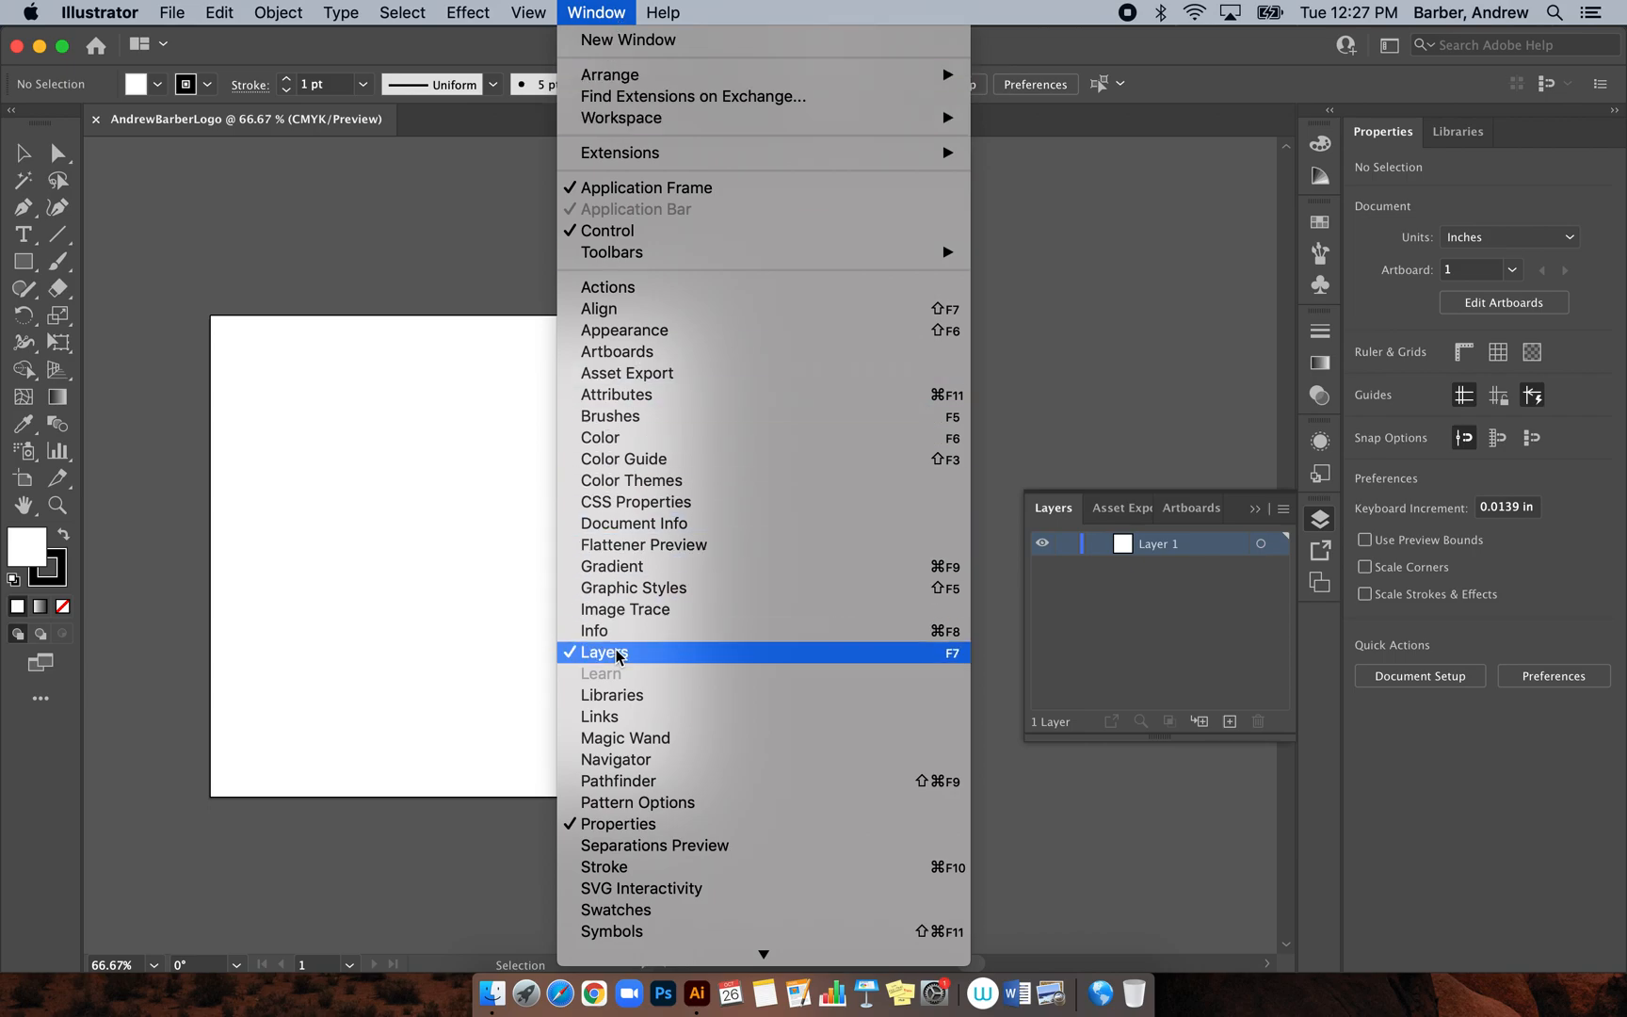
left_click(1174, 408)
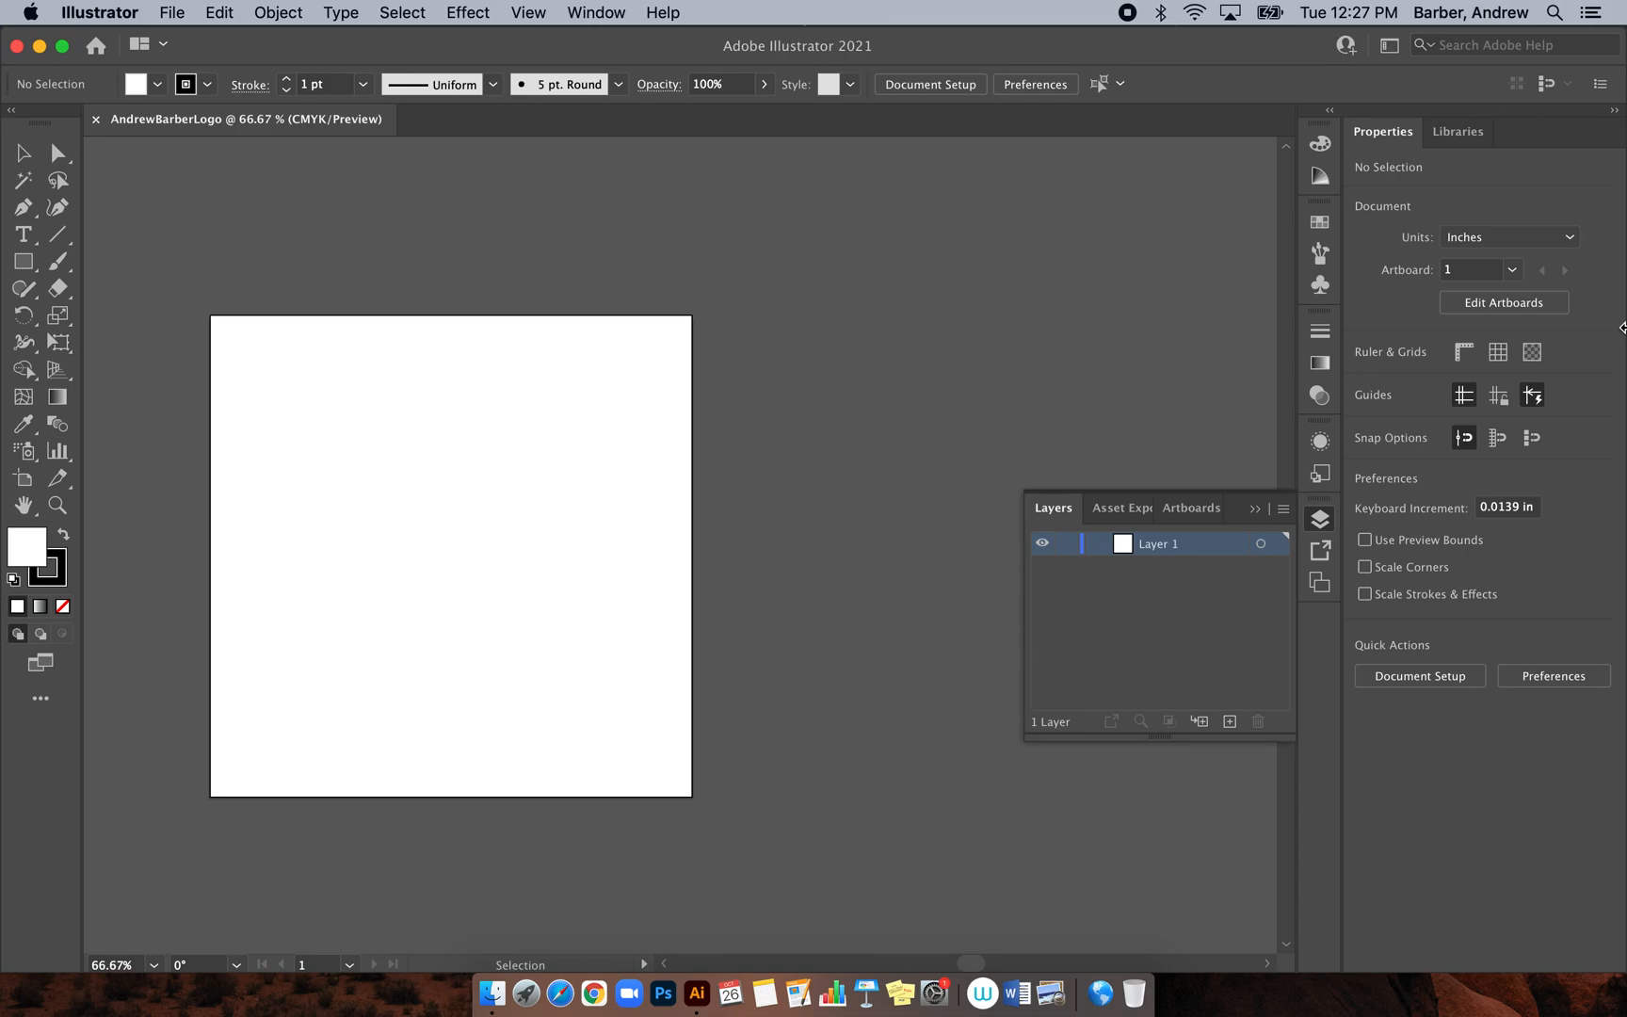
left_click_drag(1622, 326, 1406, 315)
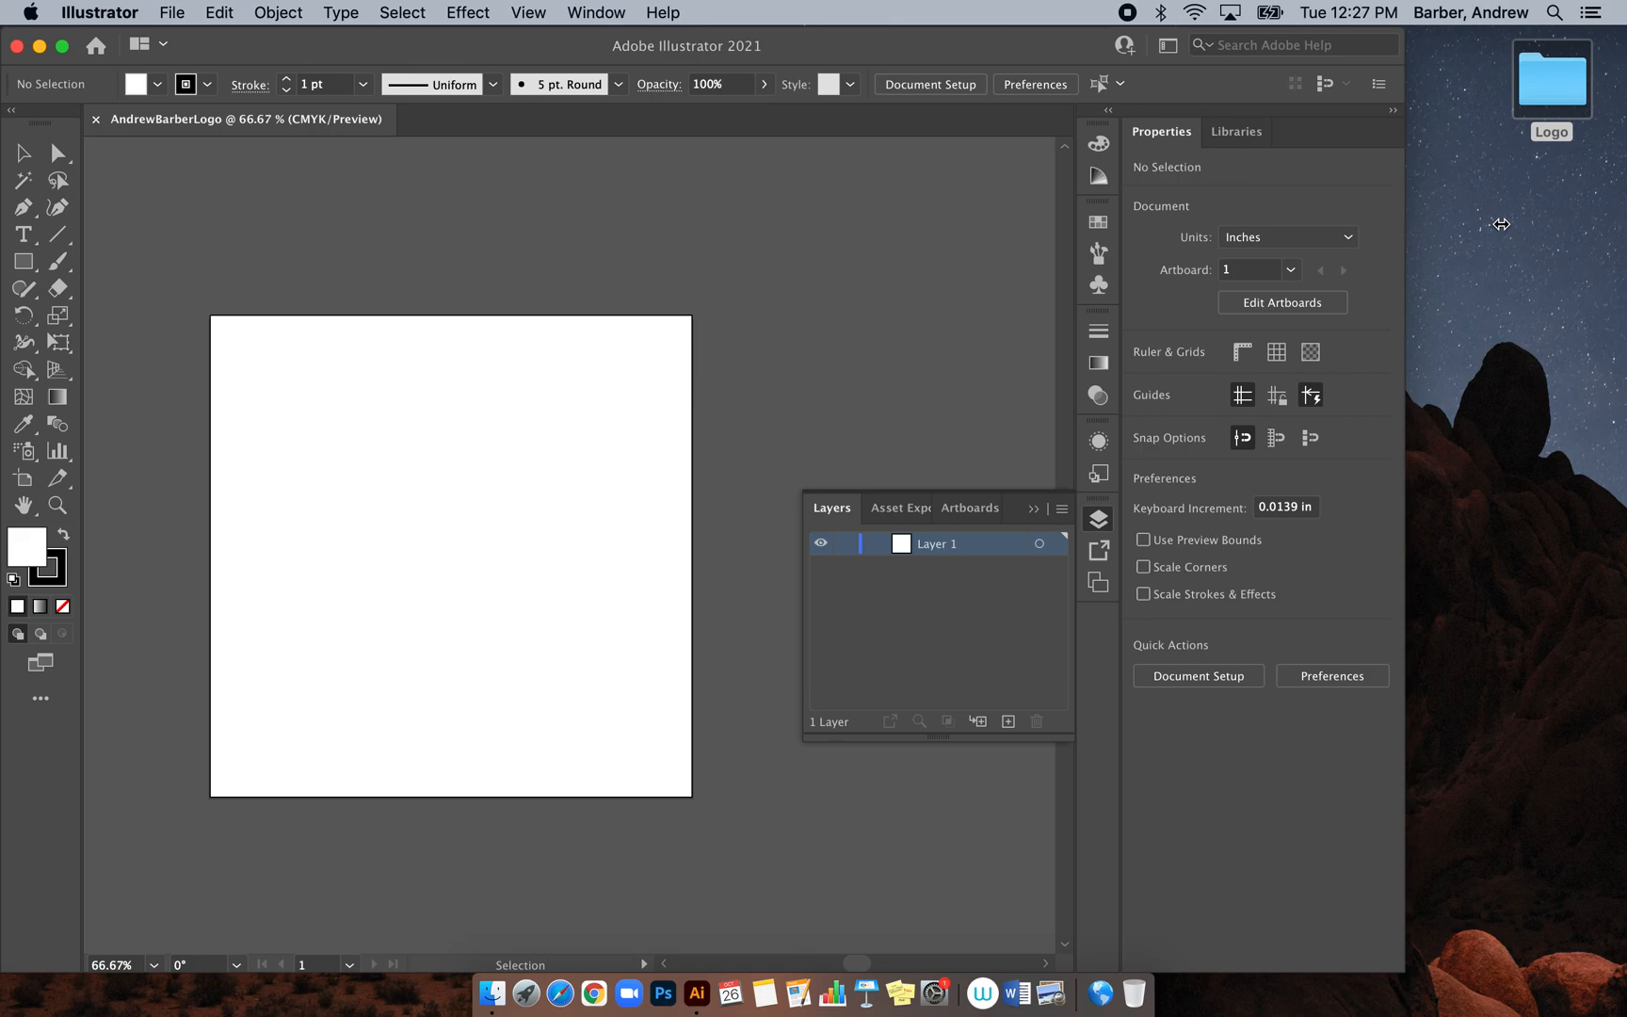
Drag images (3).jpeg from the Logo folder onto the artboard, ignoring the server alert
left_click(1502, 226)
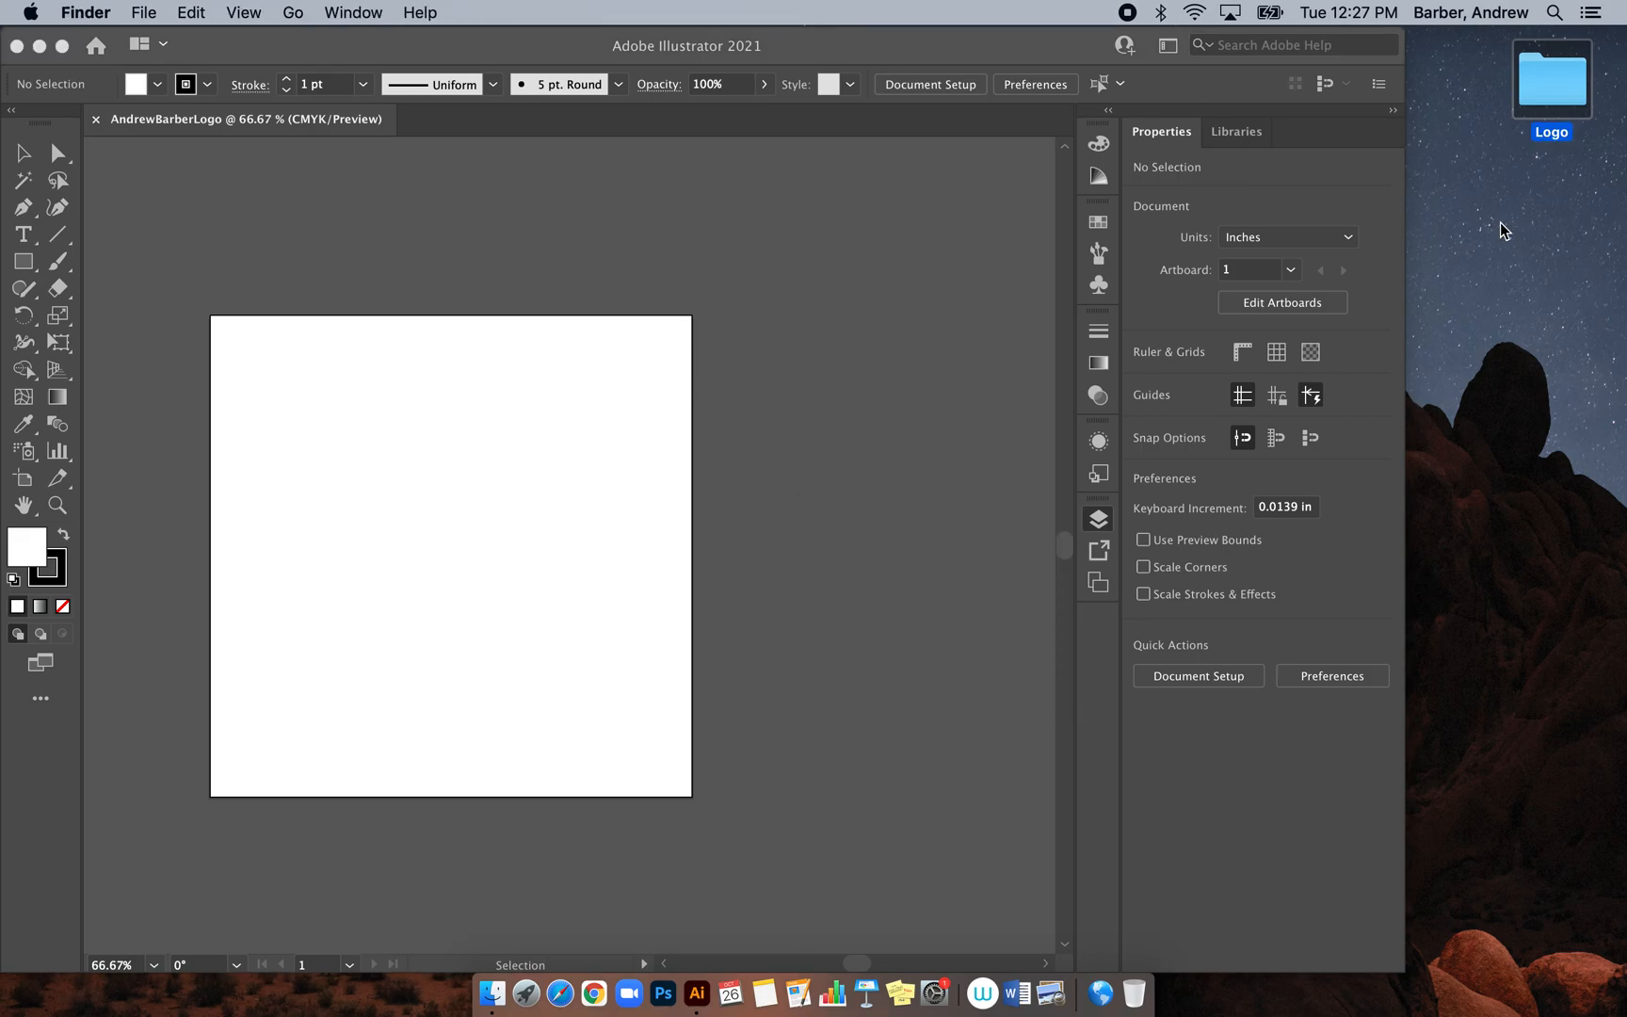
double_click(1543, 86)
left_click_drag(861, 258, 1391, 153)
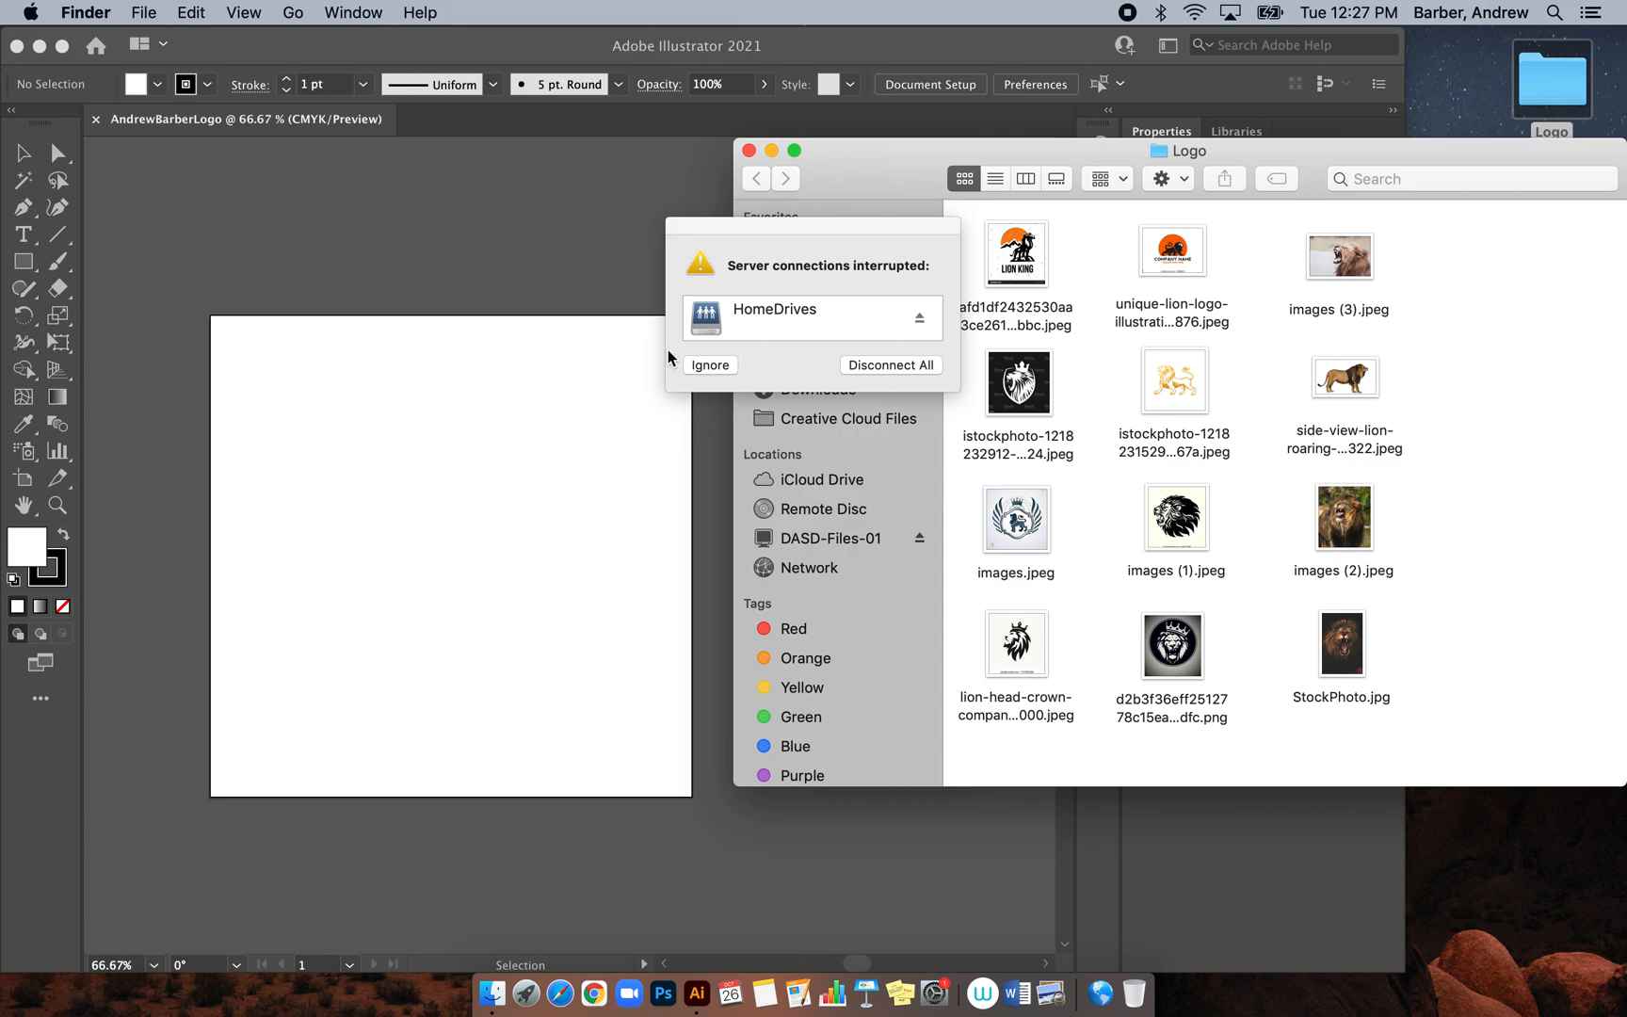
left_click(710, 368)
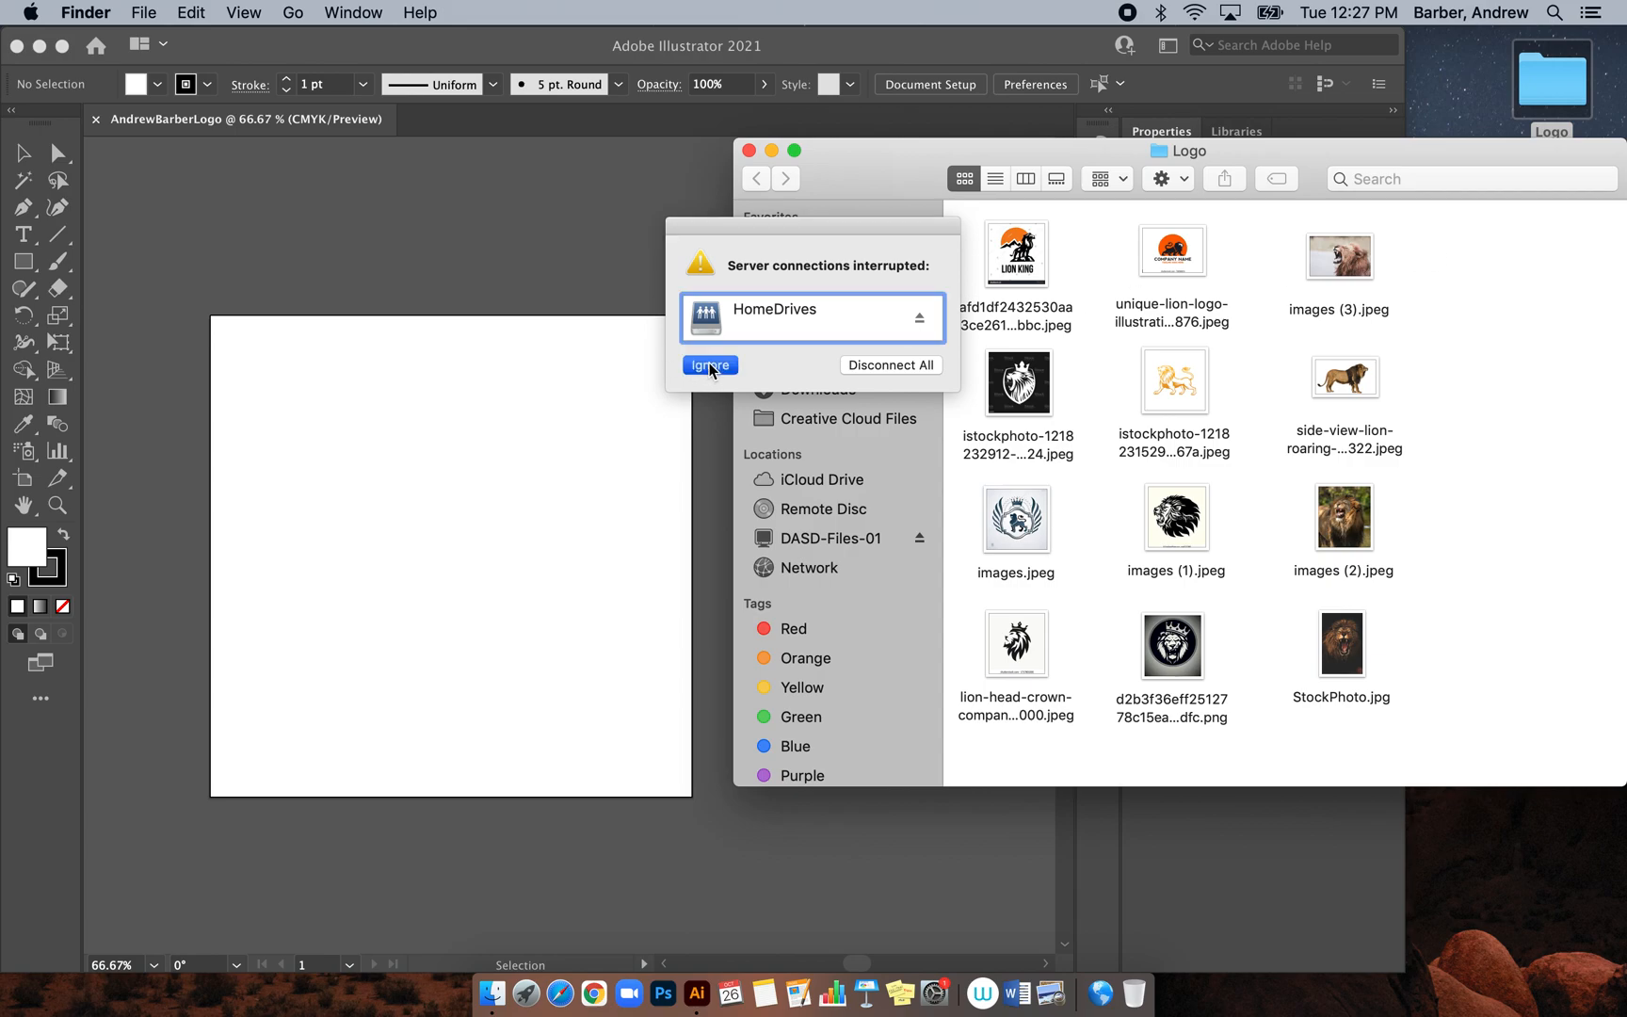
left_click(1323, 264)
left_click_drag(1353, 264, 501, 526)
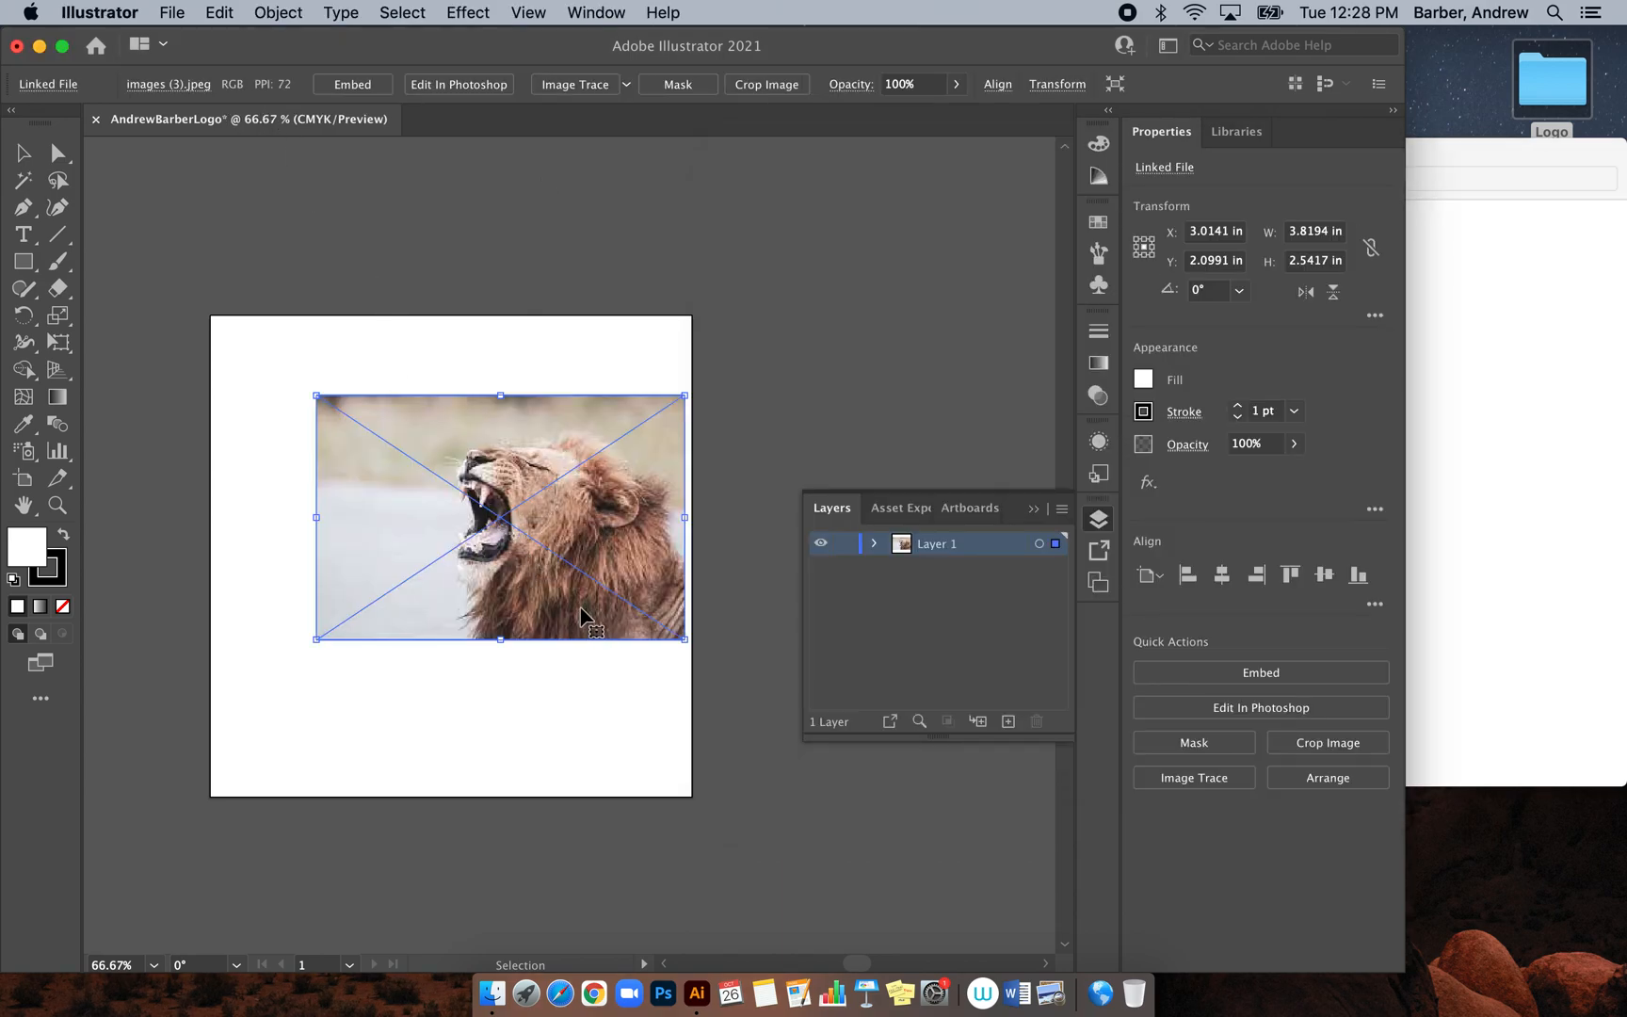
Enlarge and reposition the lion photo to about 6.67 × 4.44 in so it fills the artboard
left_click_drag(508, 608, 480, 686)
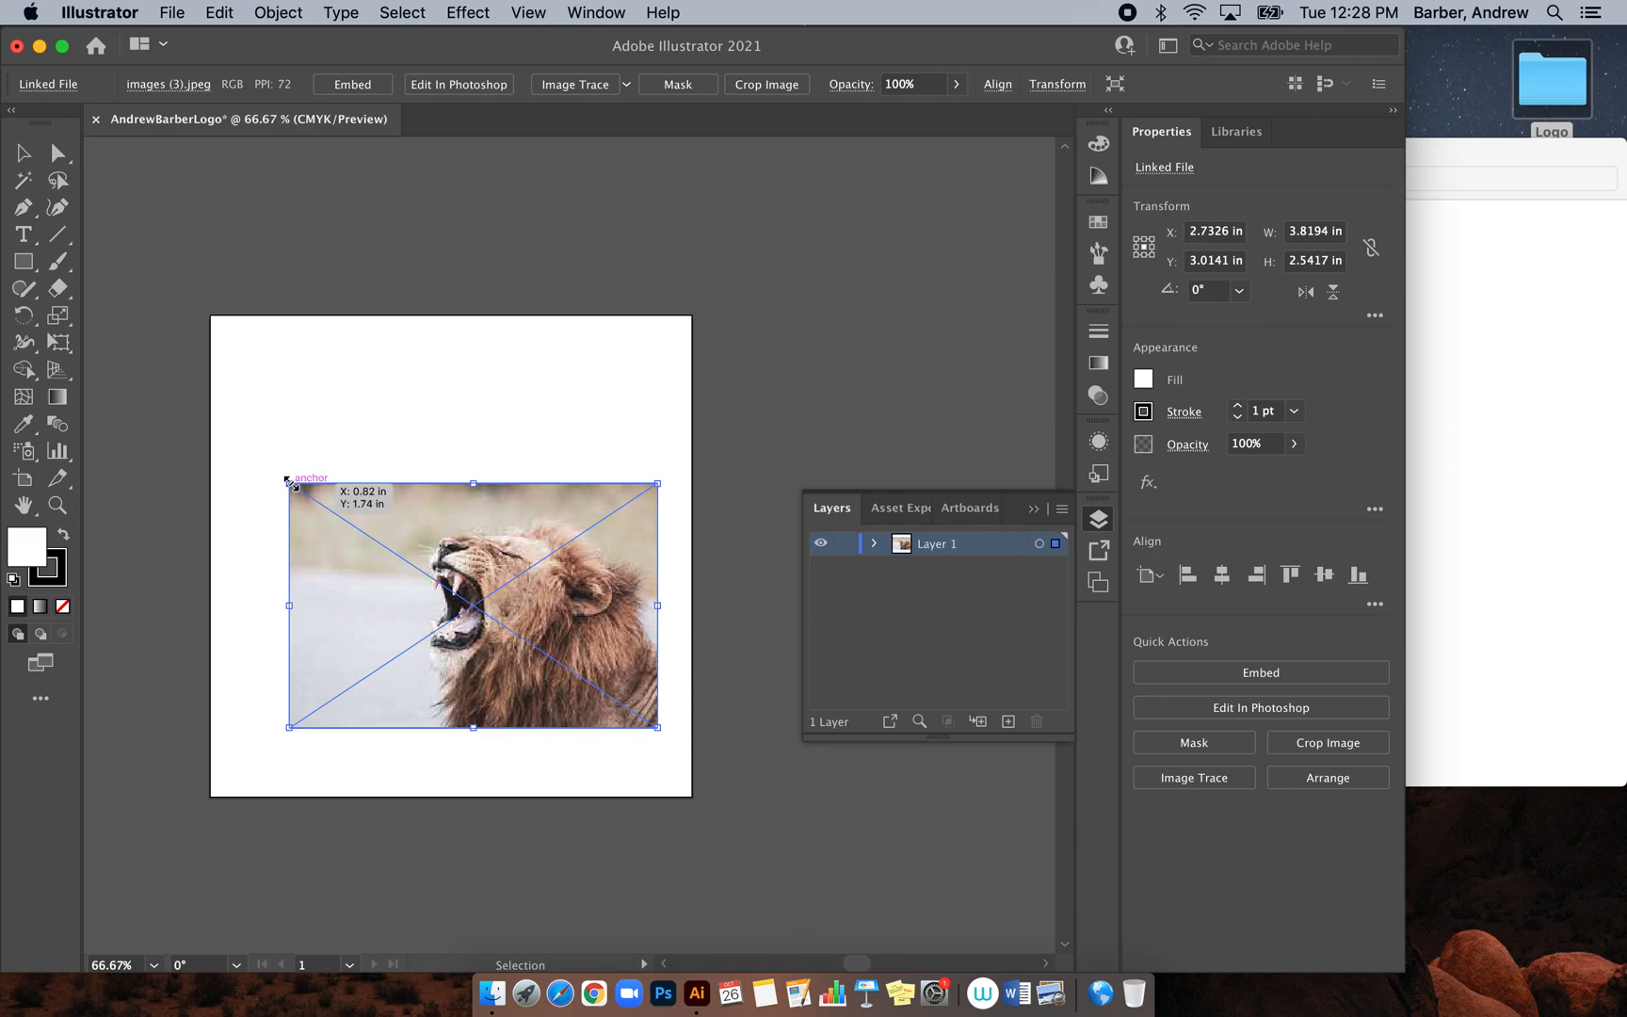
left_click_drag(287, 480, 197, 309)
scroll(591, 565, "right", 5)
scroll(592, 565, "down", 1)
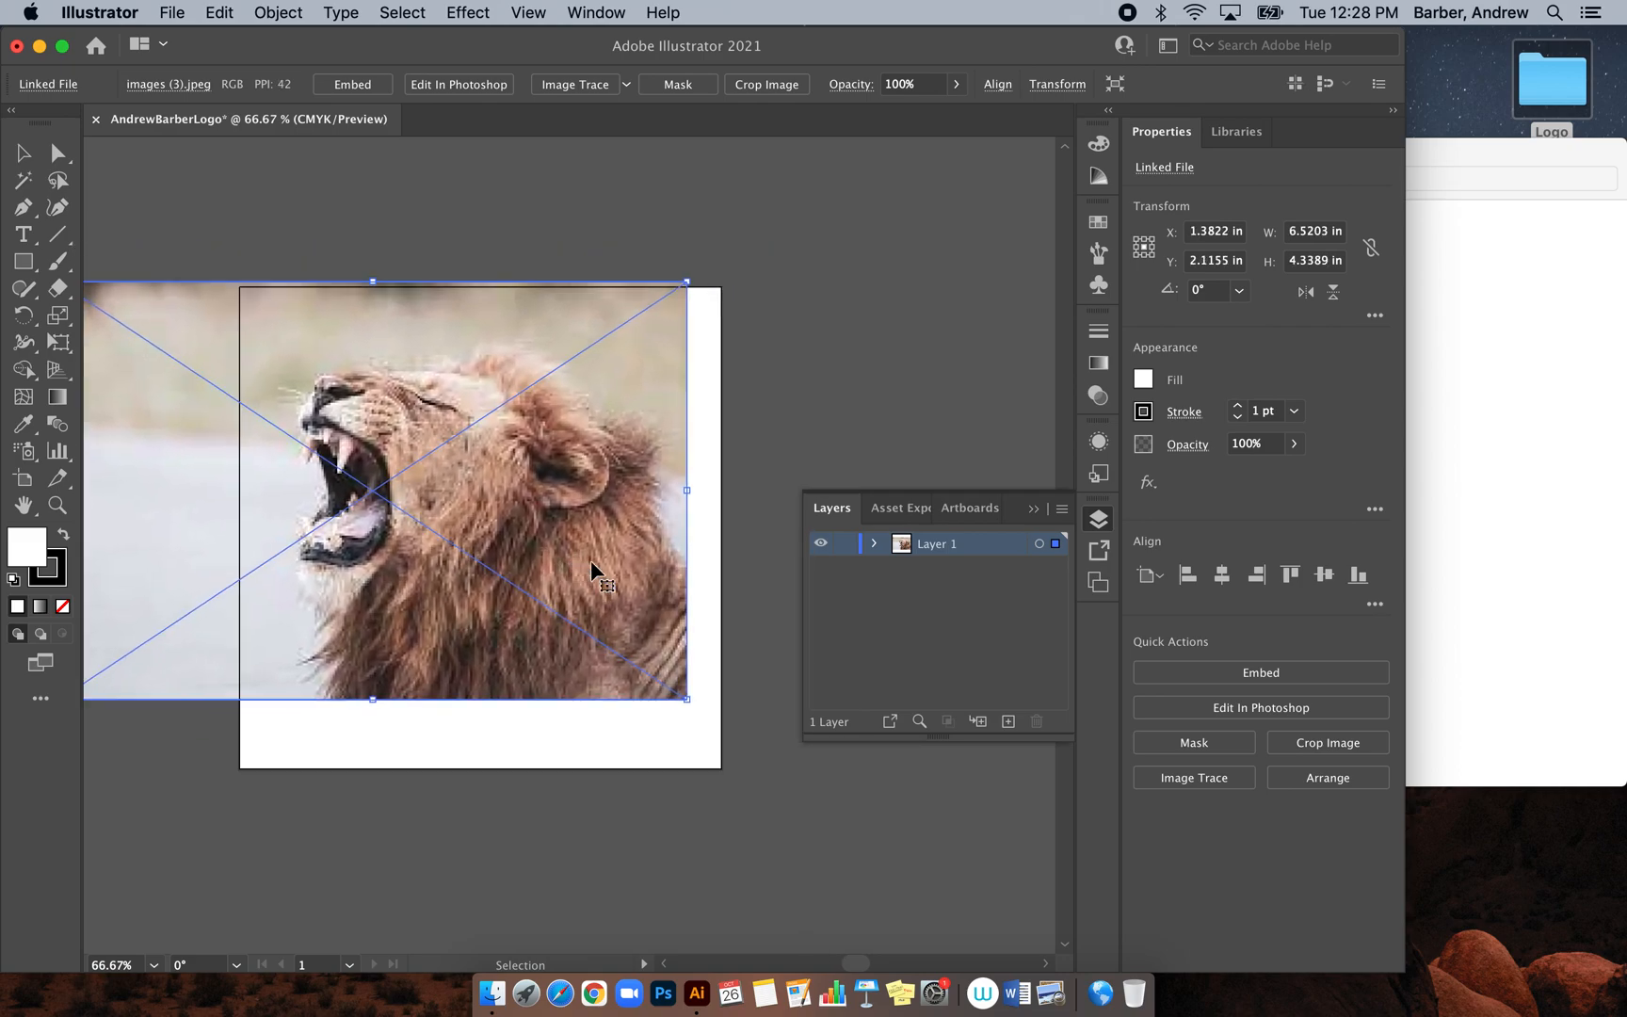
left_click_drag(688, 702, 706, 718)
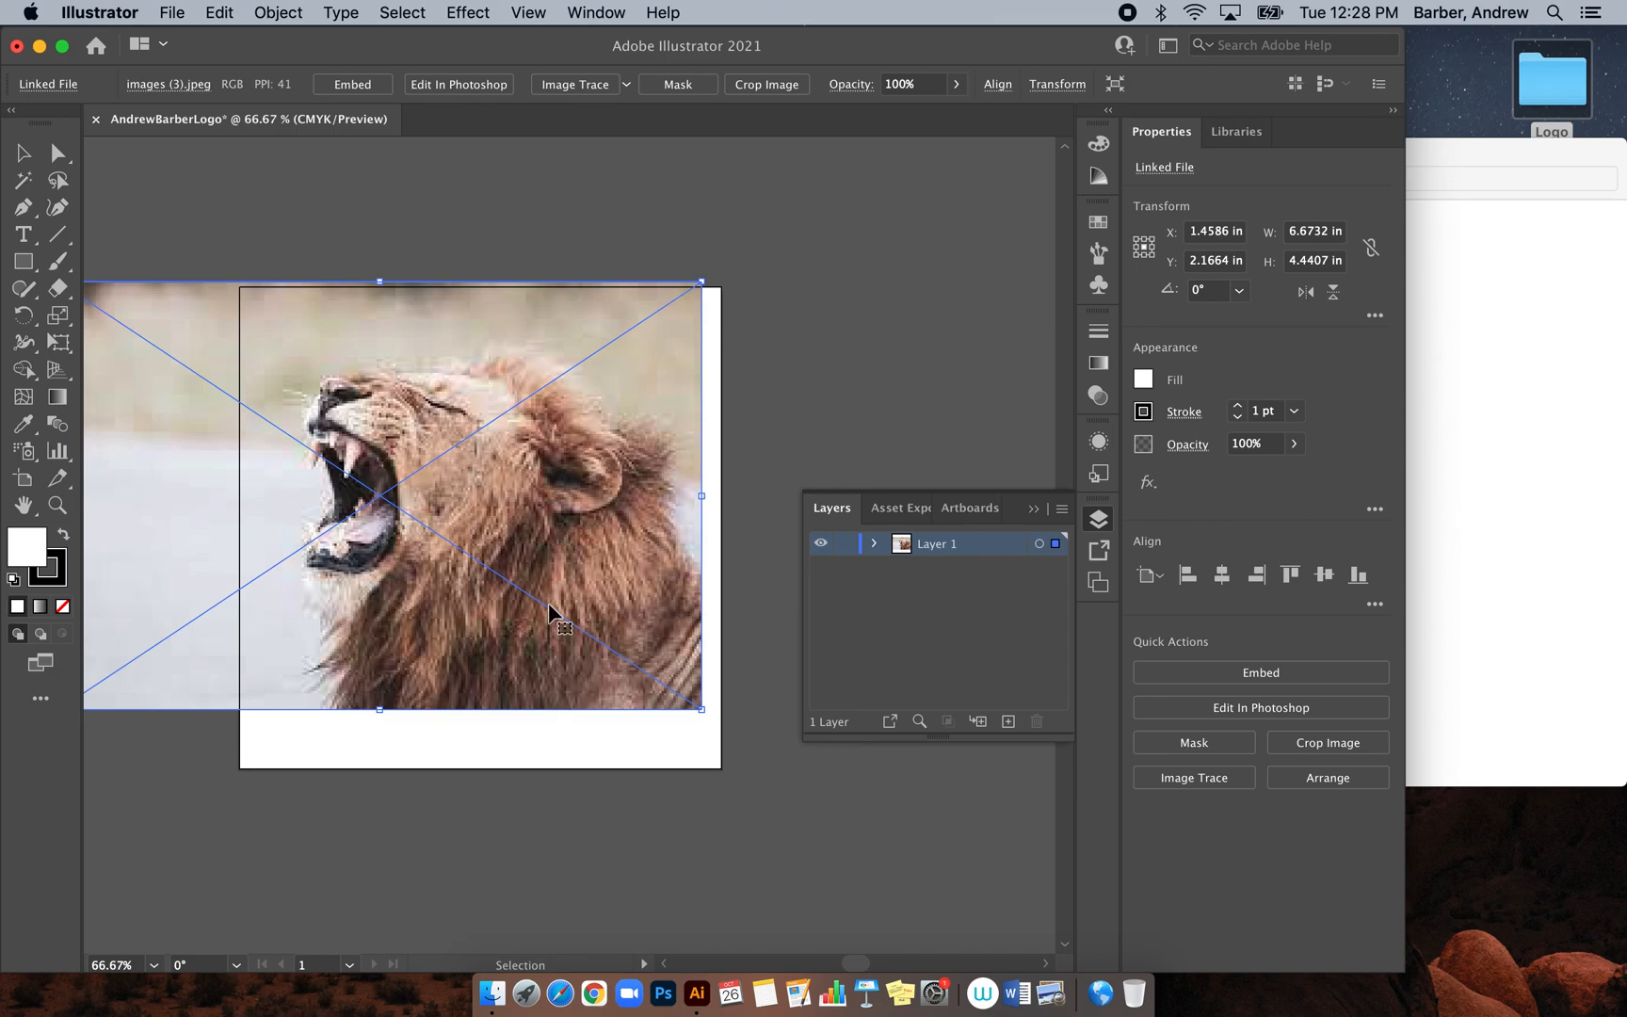
left_click_drag(584, 520, 588, 545)
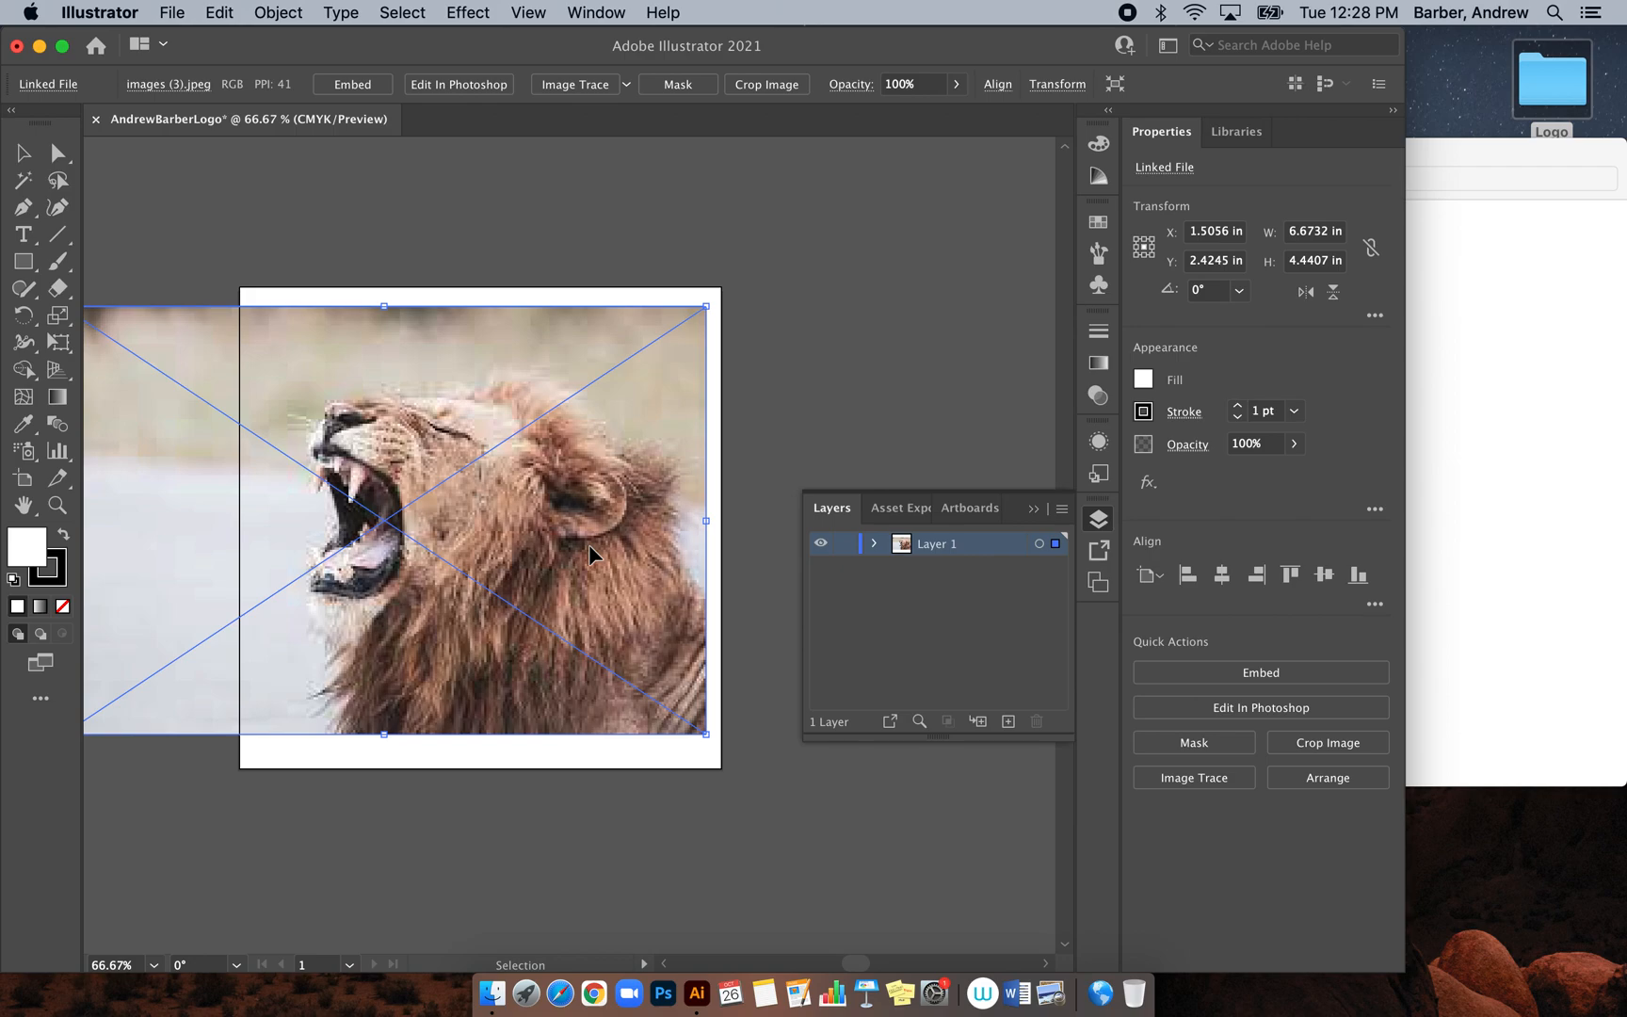
left_click(802, 361)
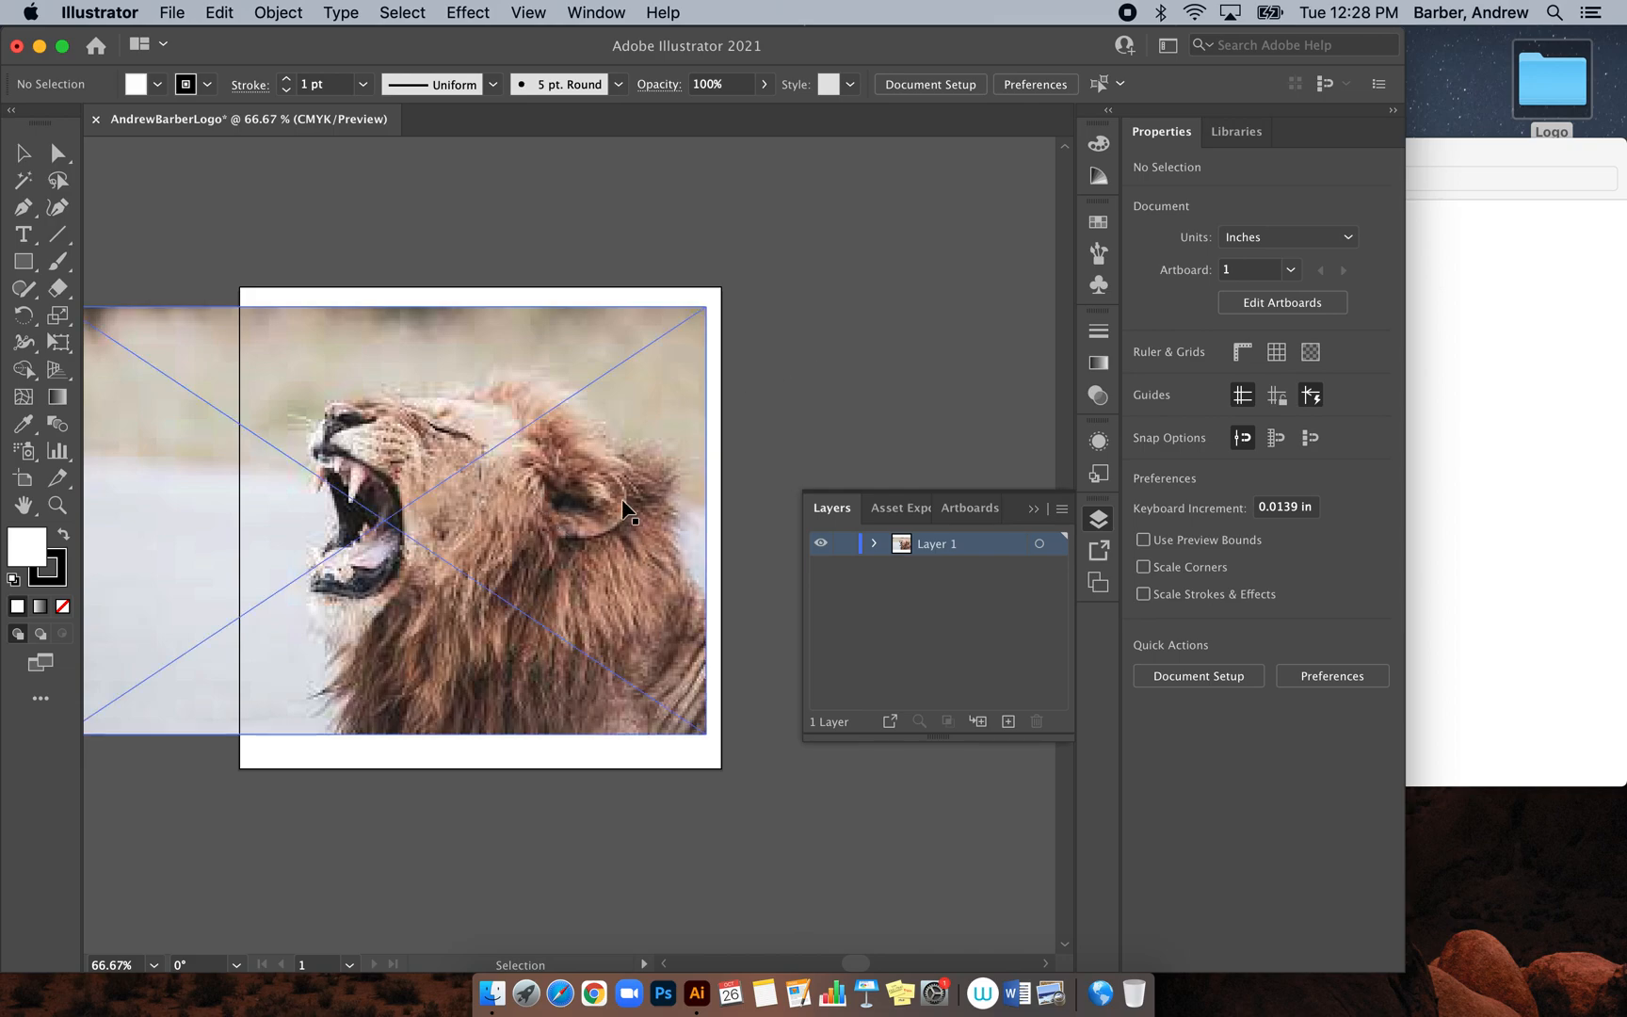
Rename Layer 1 to 'Stock Photo'
double_click(934, 546)
type("Stock Photo")
left_click(901, 580)
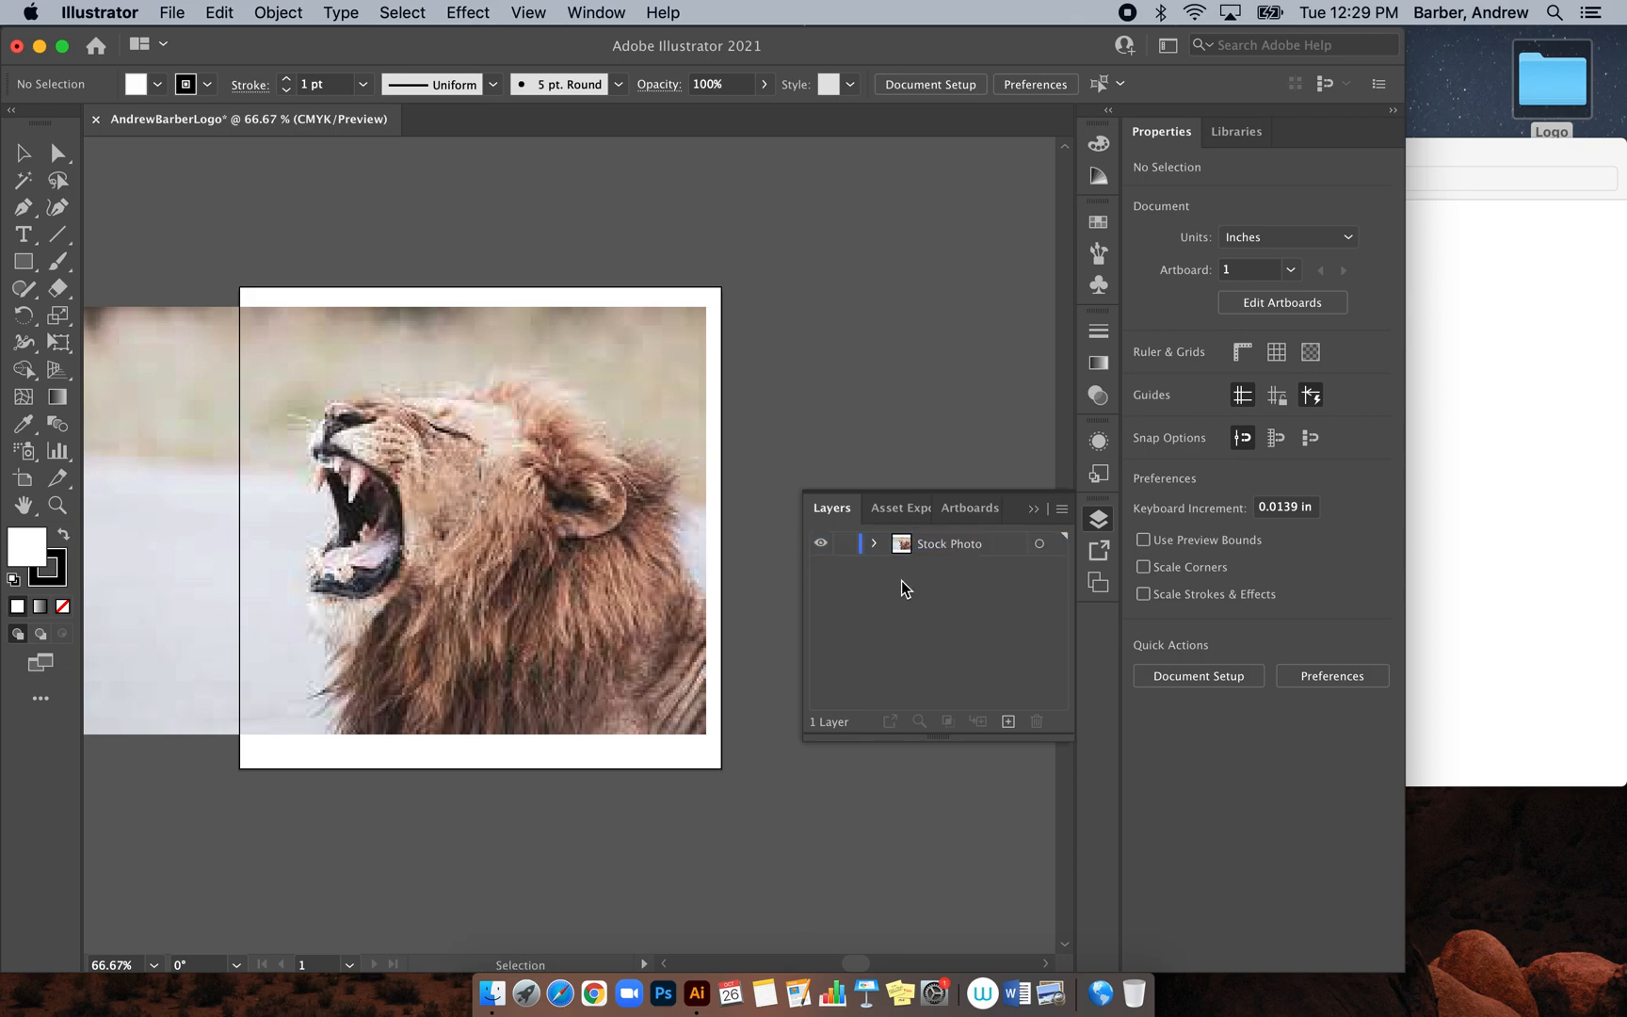
Turn on Dim Images to 50% in the Stock Photo layer options
double_click(1003, 542)
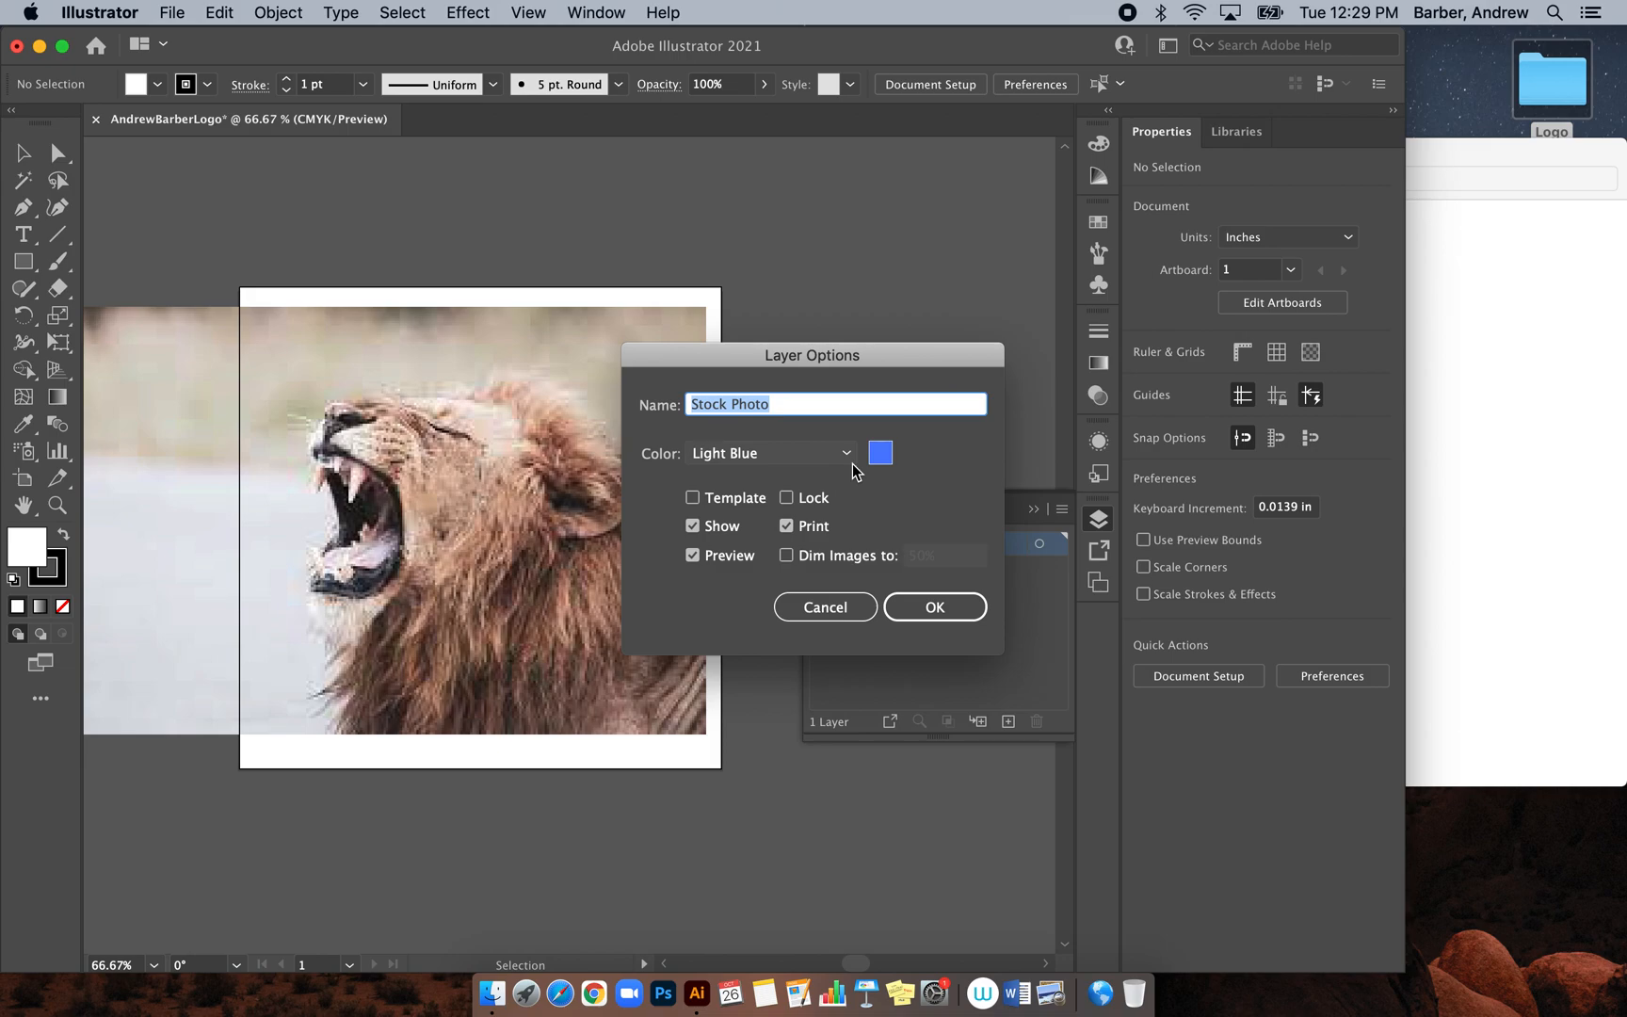
left_click(786, 555)
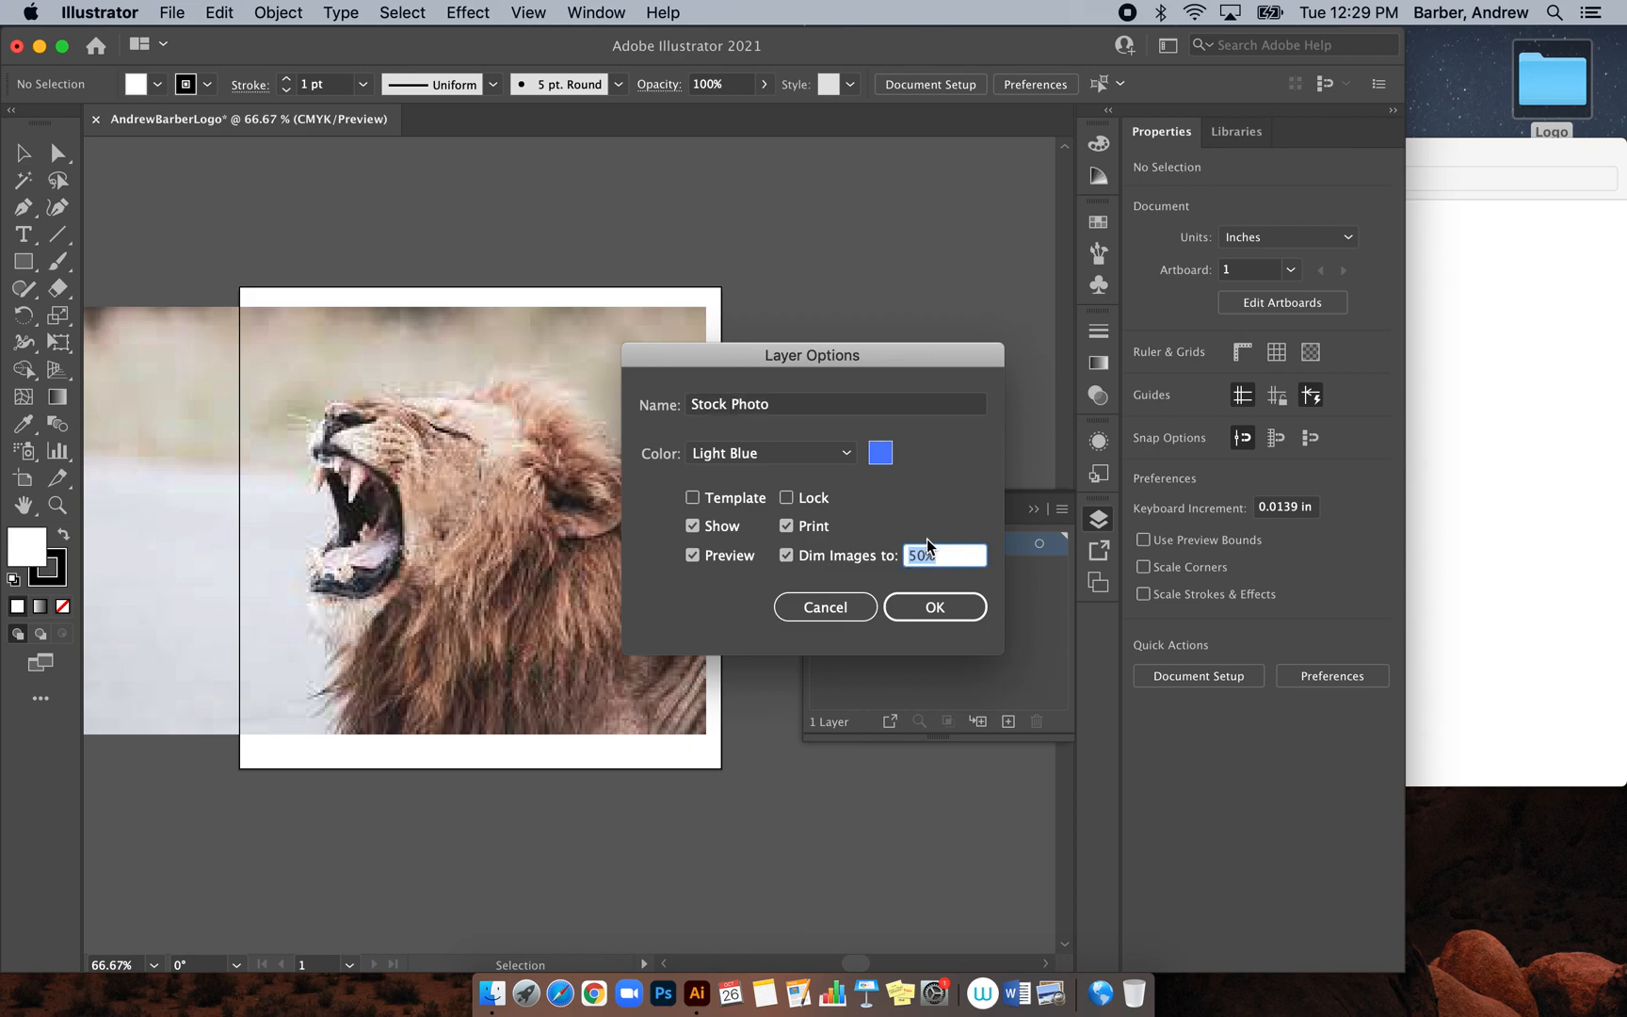
left_click(935, 608)
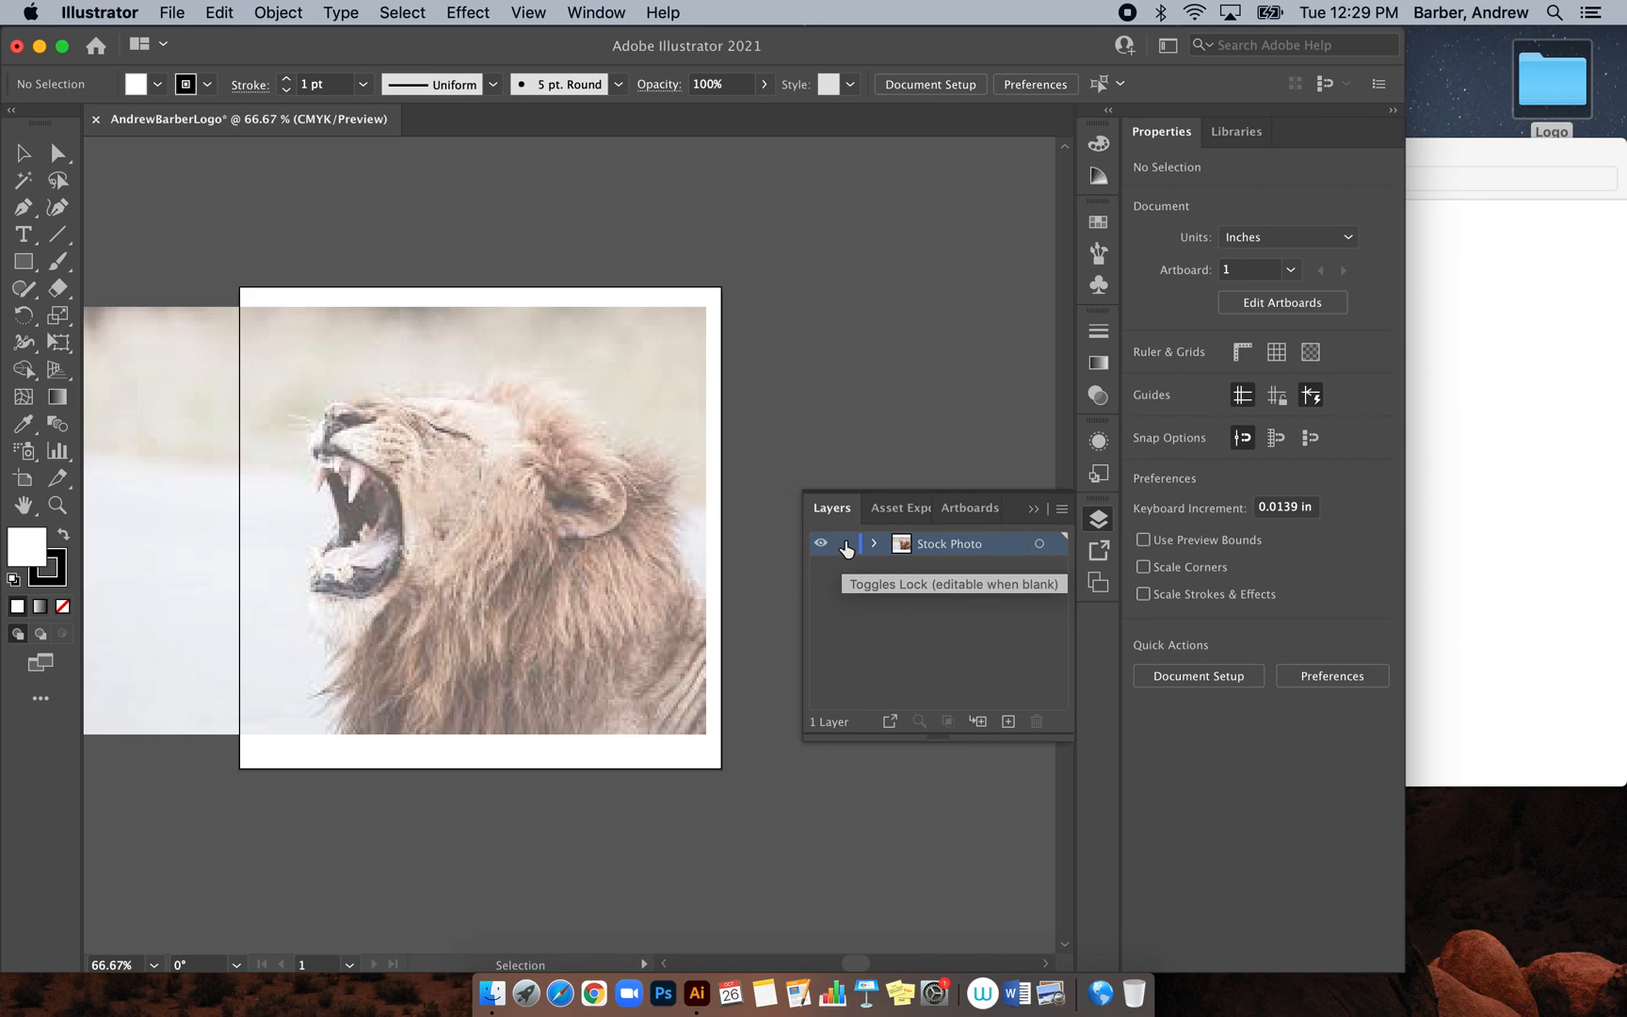
key("super+y")
key("super+y")
key("super+y")
key("super+y")
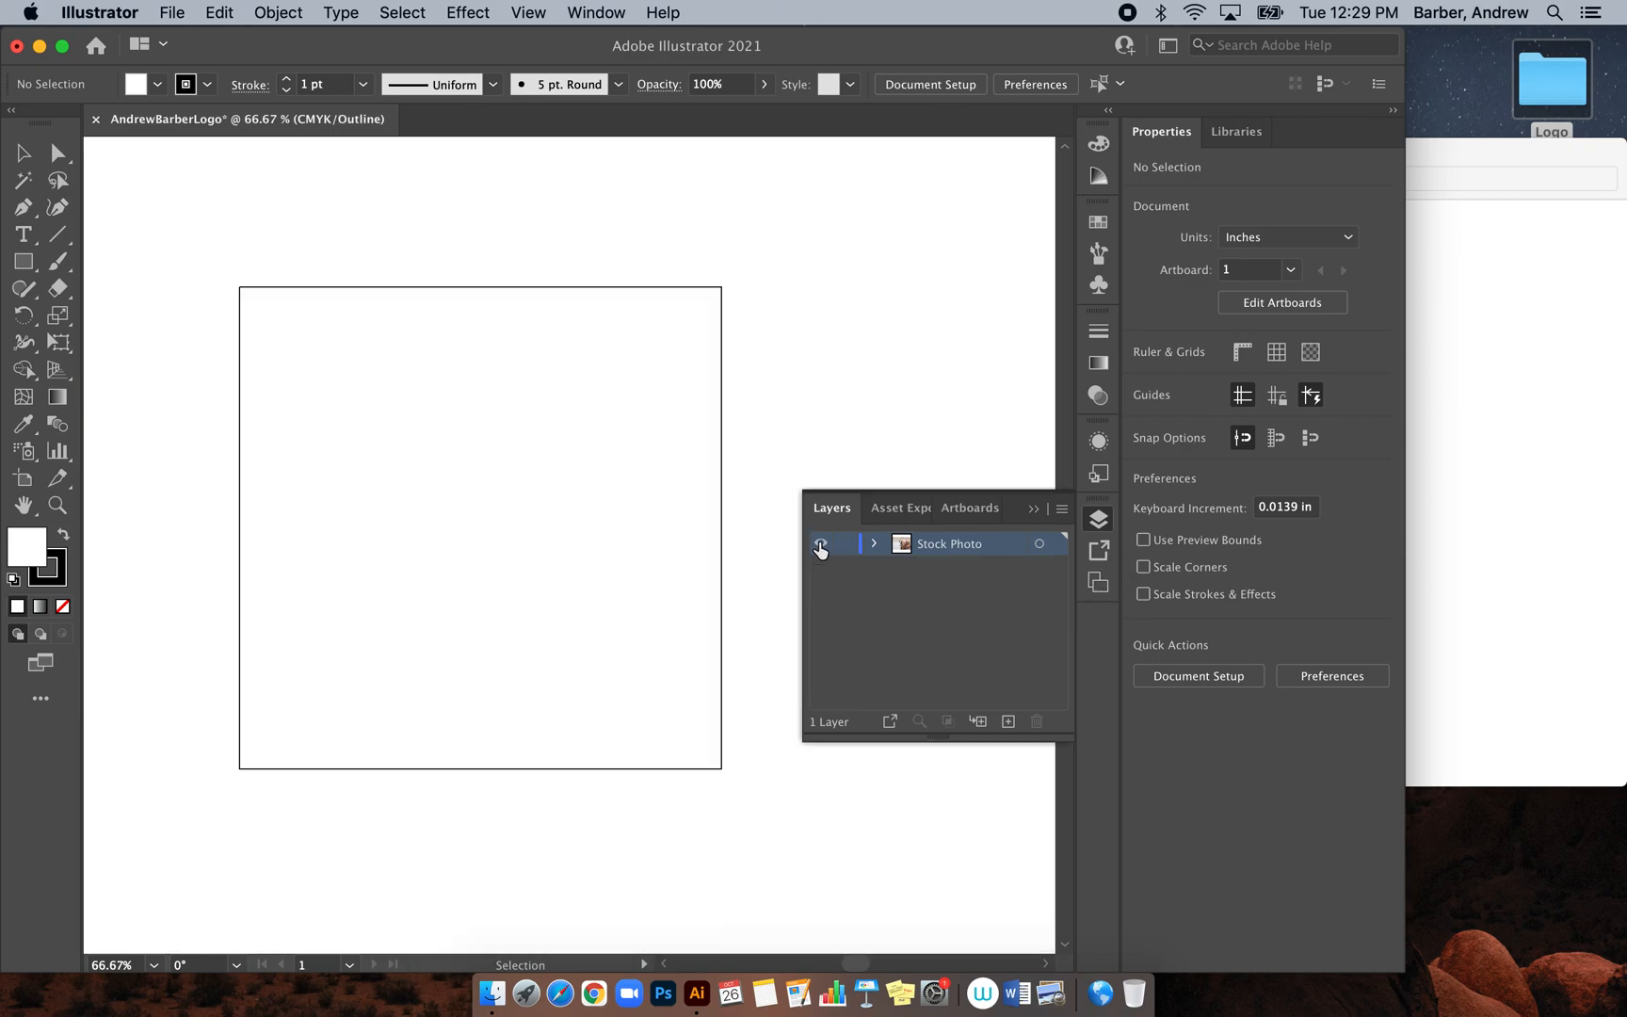
key("super+y")
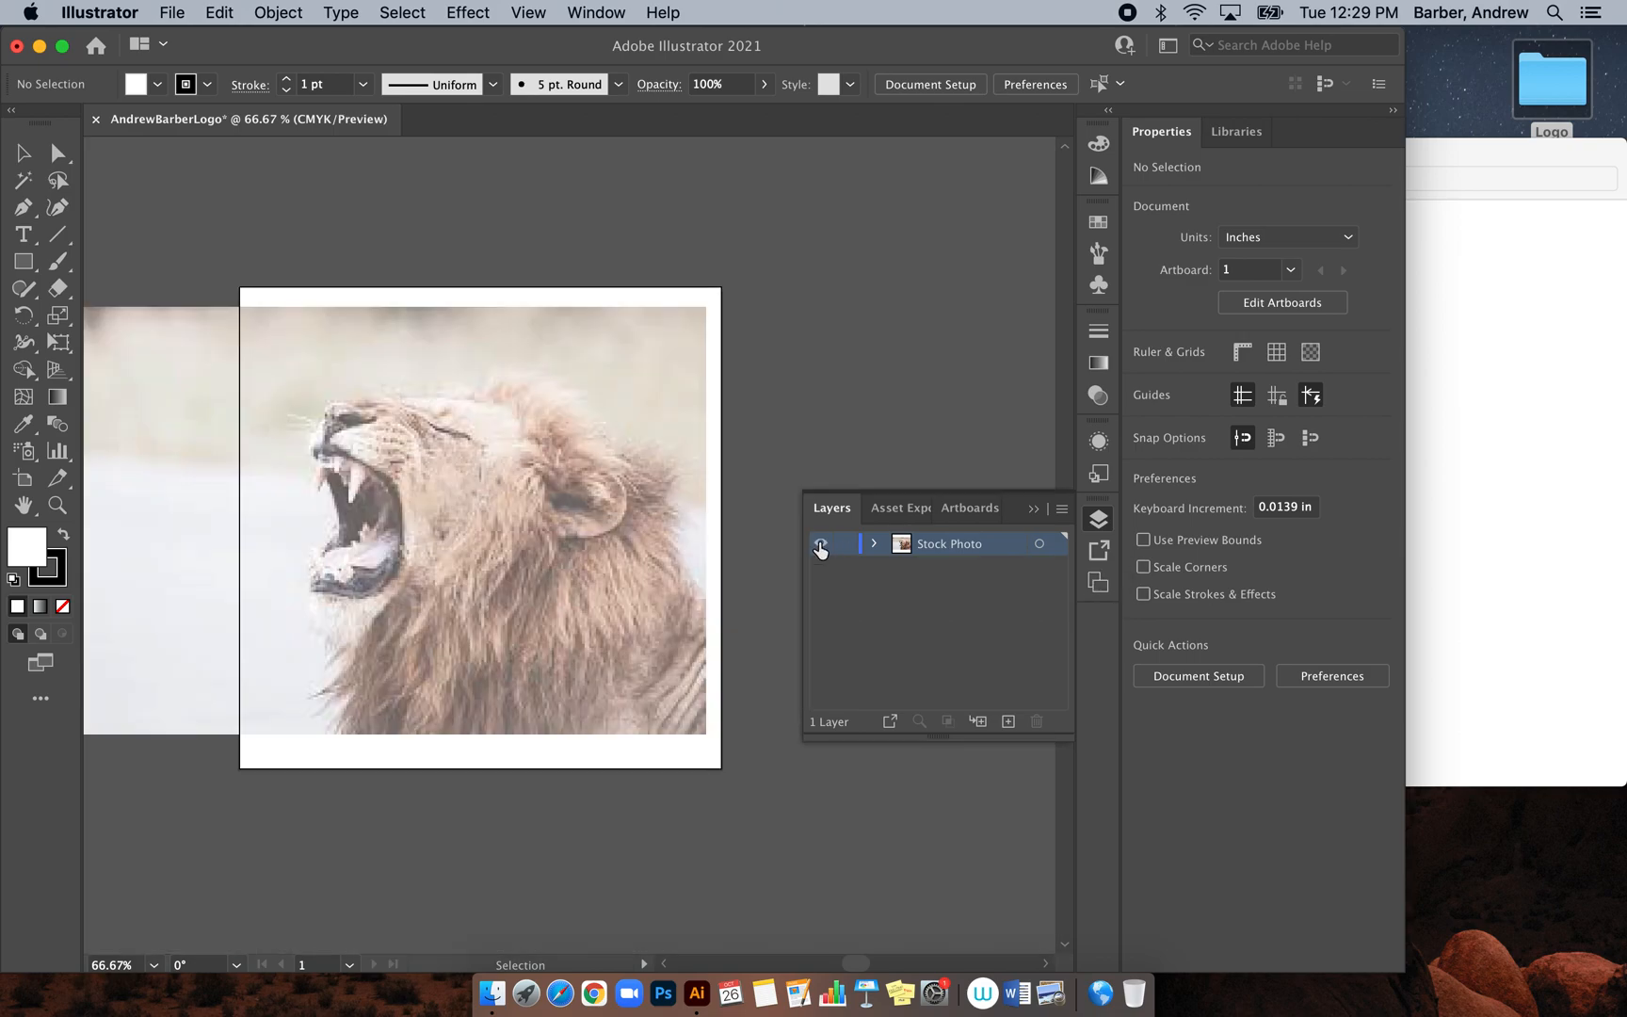
Lock the Stock Photo layer
left_click(845, 545)
left_click(845, 546)
left_click(845, 546)
left_click(845, 545)
left_click(844, 548)
Add Layer 2 above Stock Photo and drag images (1).jpeg from Finder onto the artboard
left_click(1009, 720)
left_click(1561, 179)
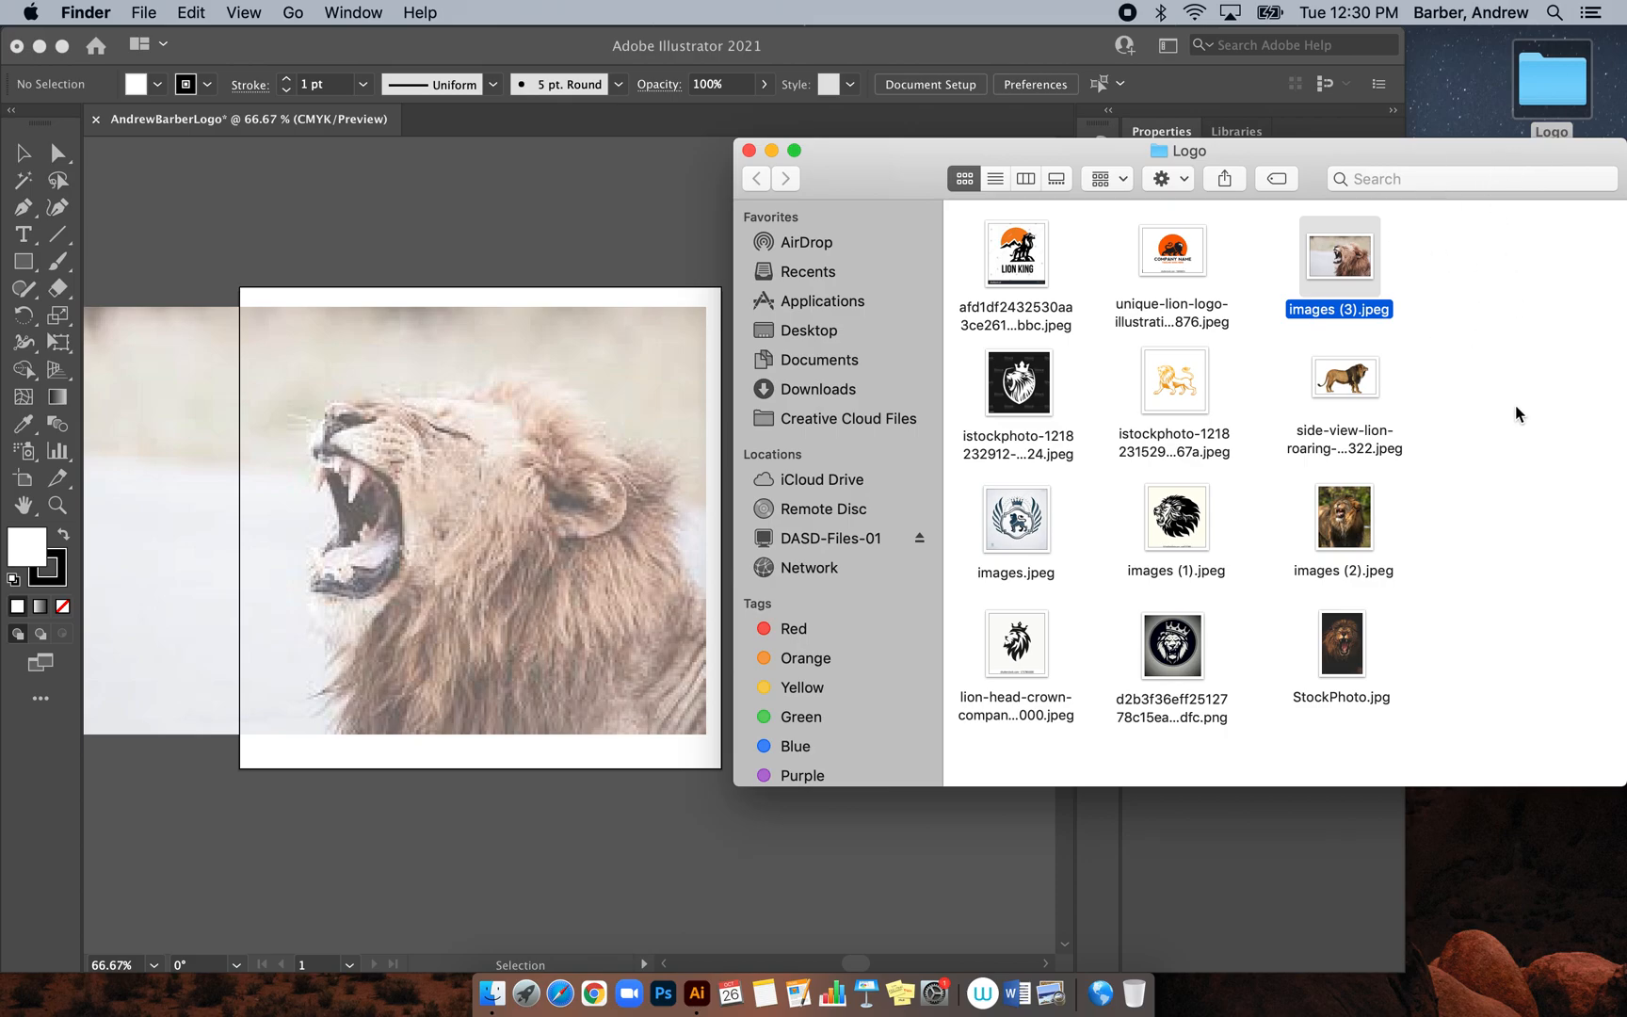
left_click(1326, 85)
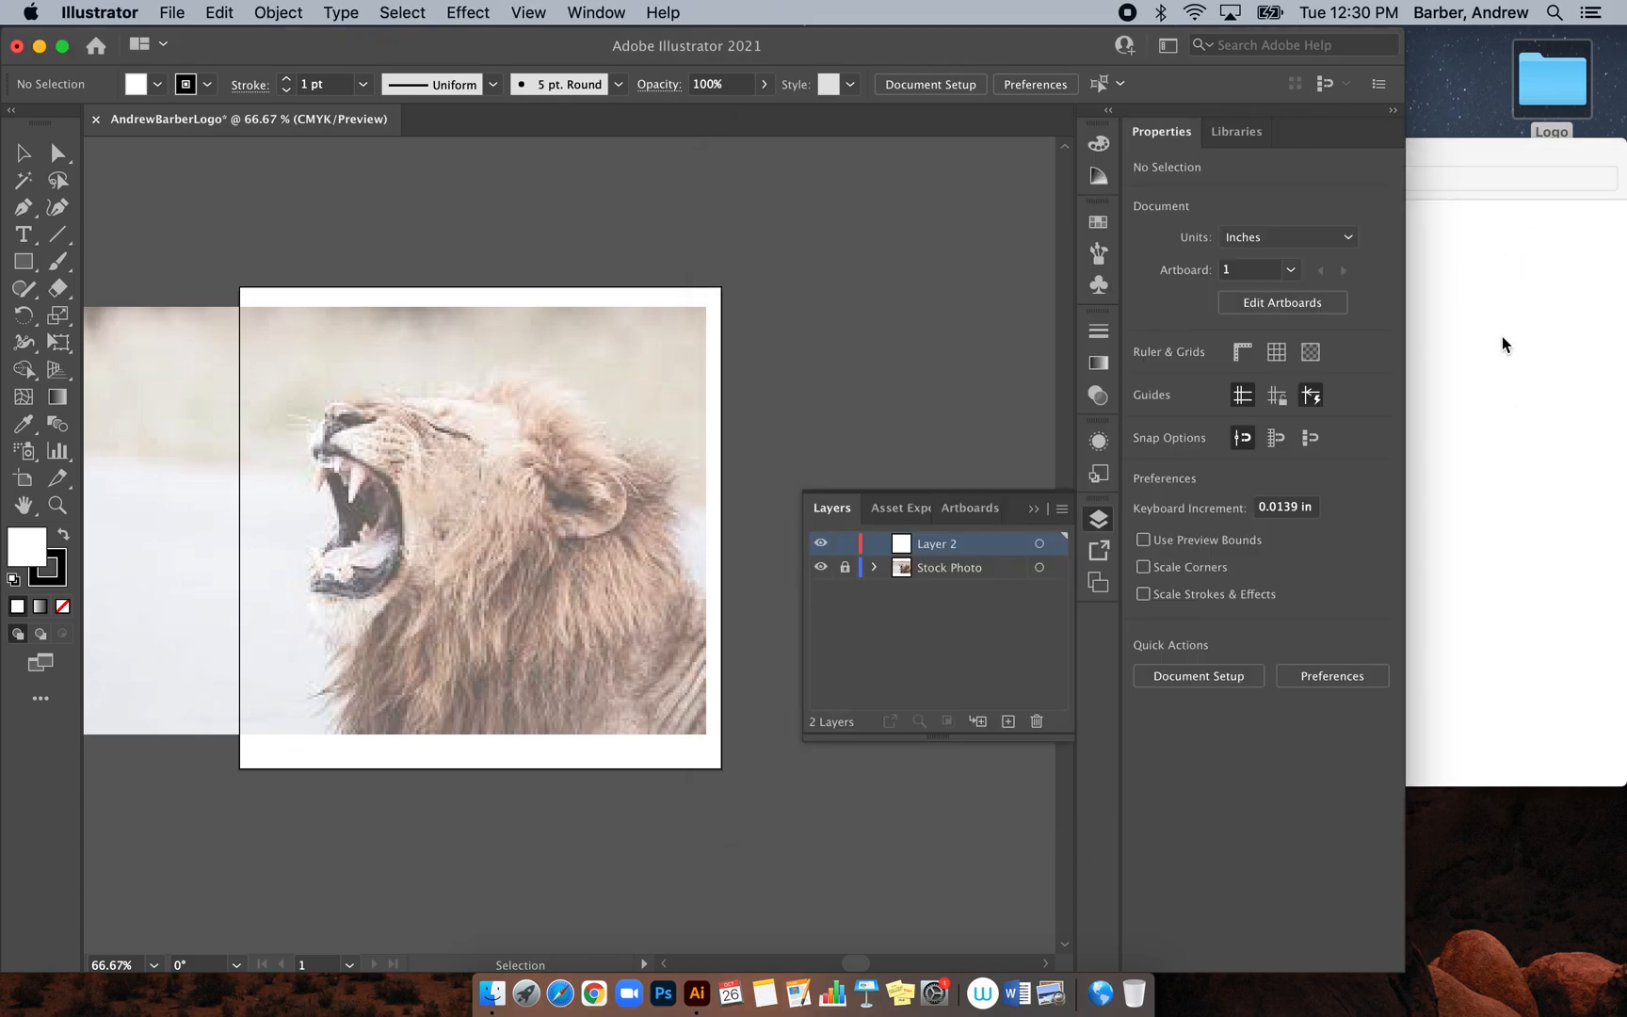
left_click(1520, 377)
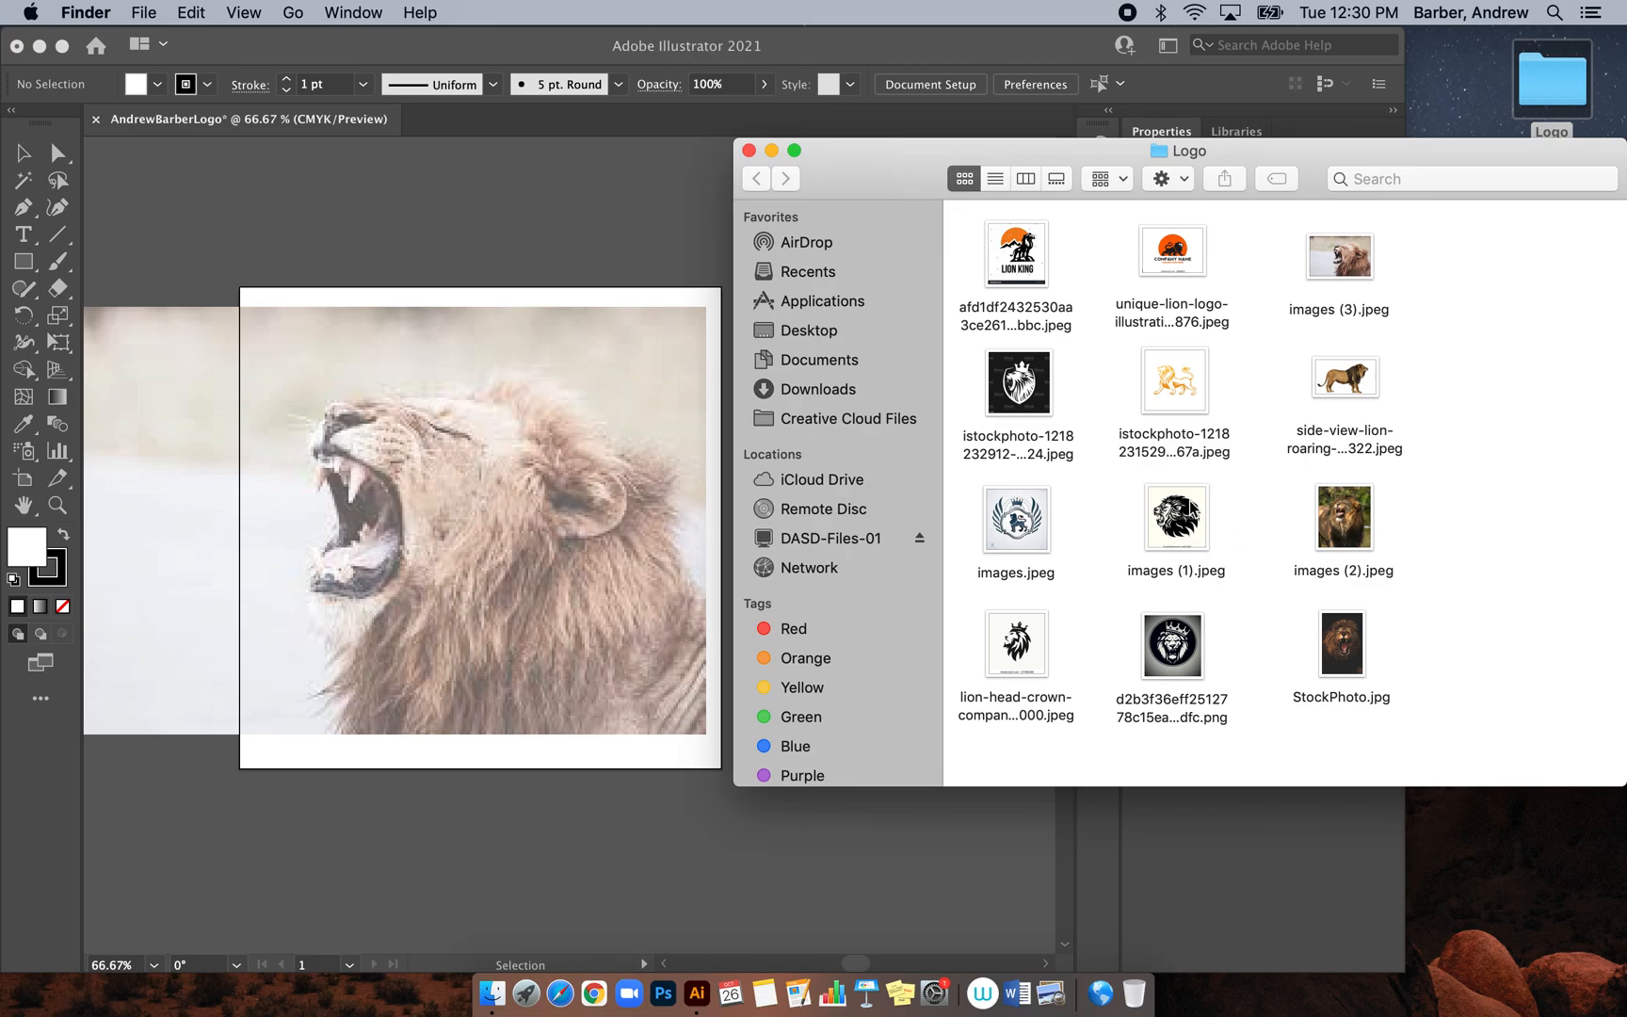
left_click(1192, 518)
left_click_drag(1192, 518, 516, 529)
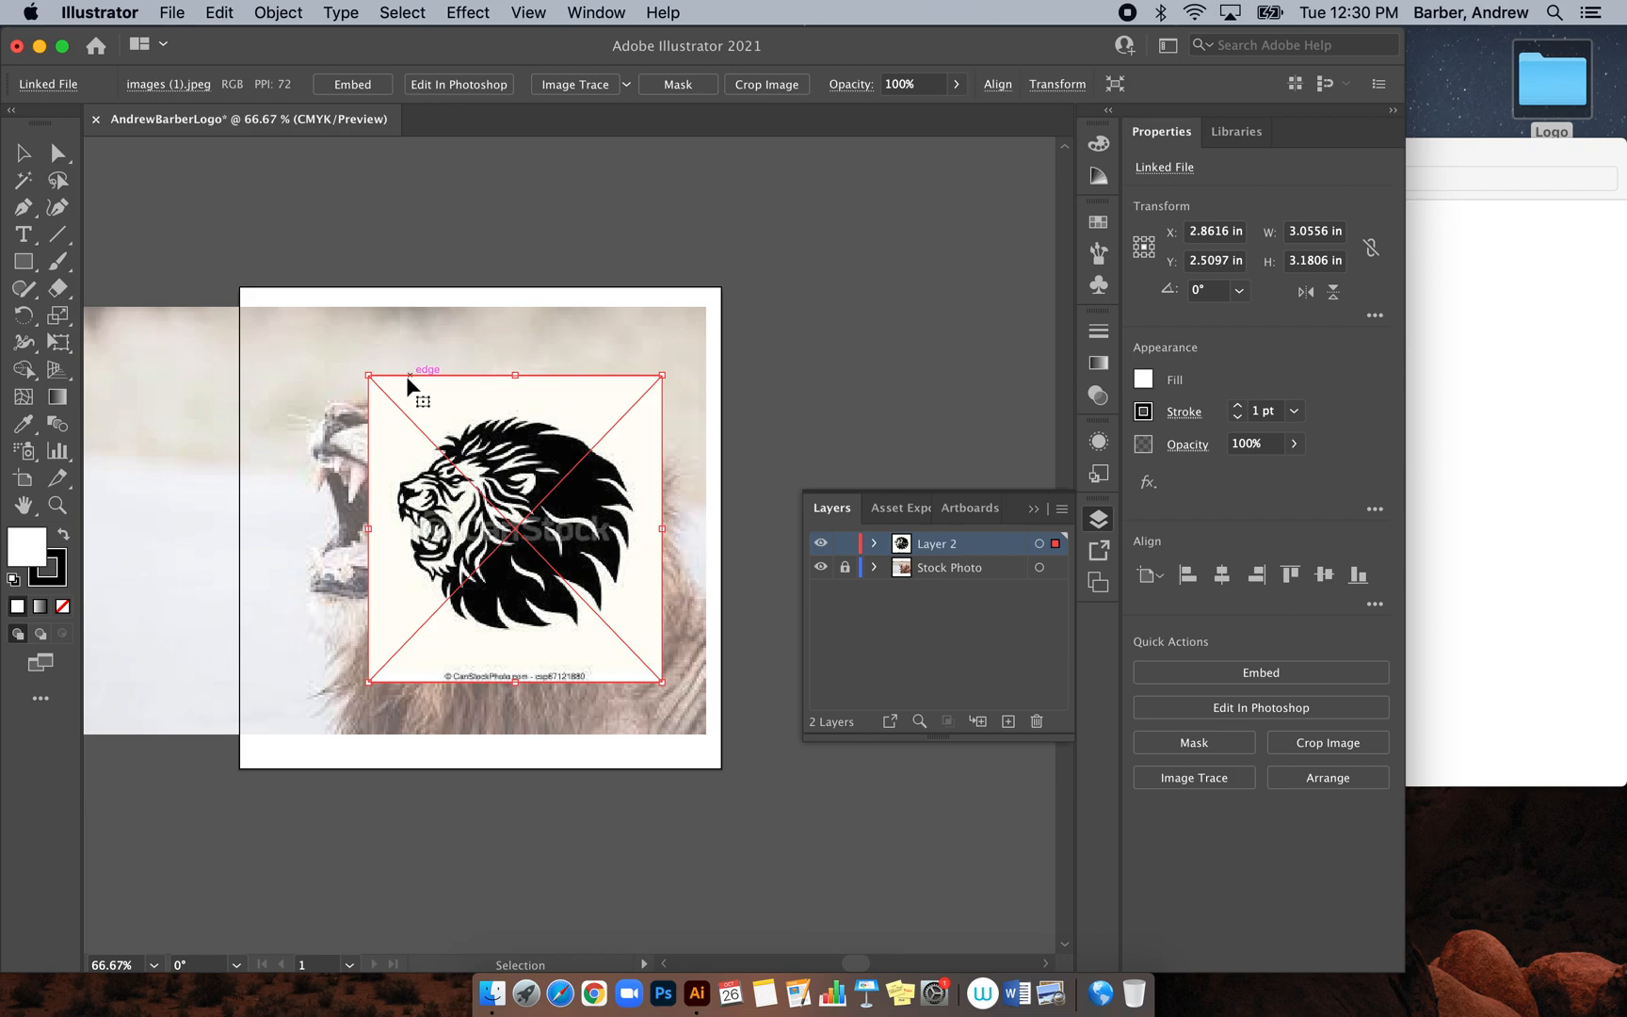
Enlarge the black lion head to about 4.62 × 4.81 in and centre it on the artboard
left_click_drag(365, 372, 259, 283)
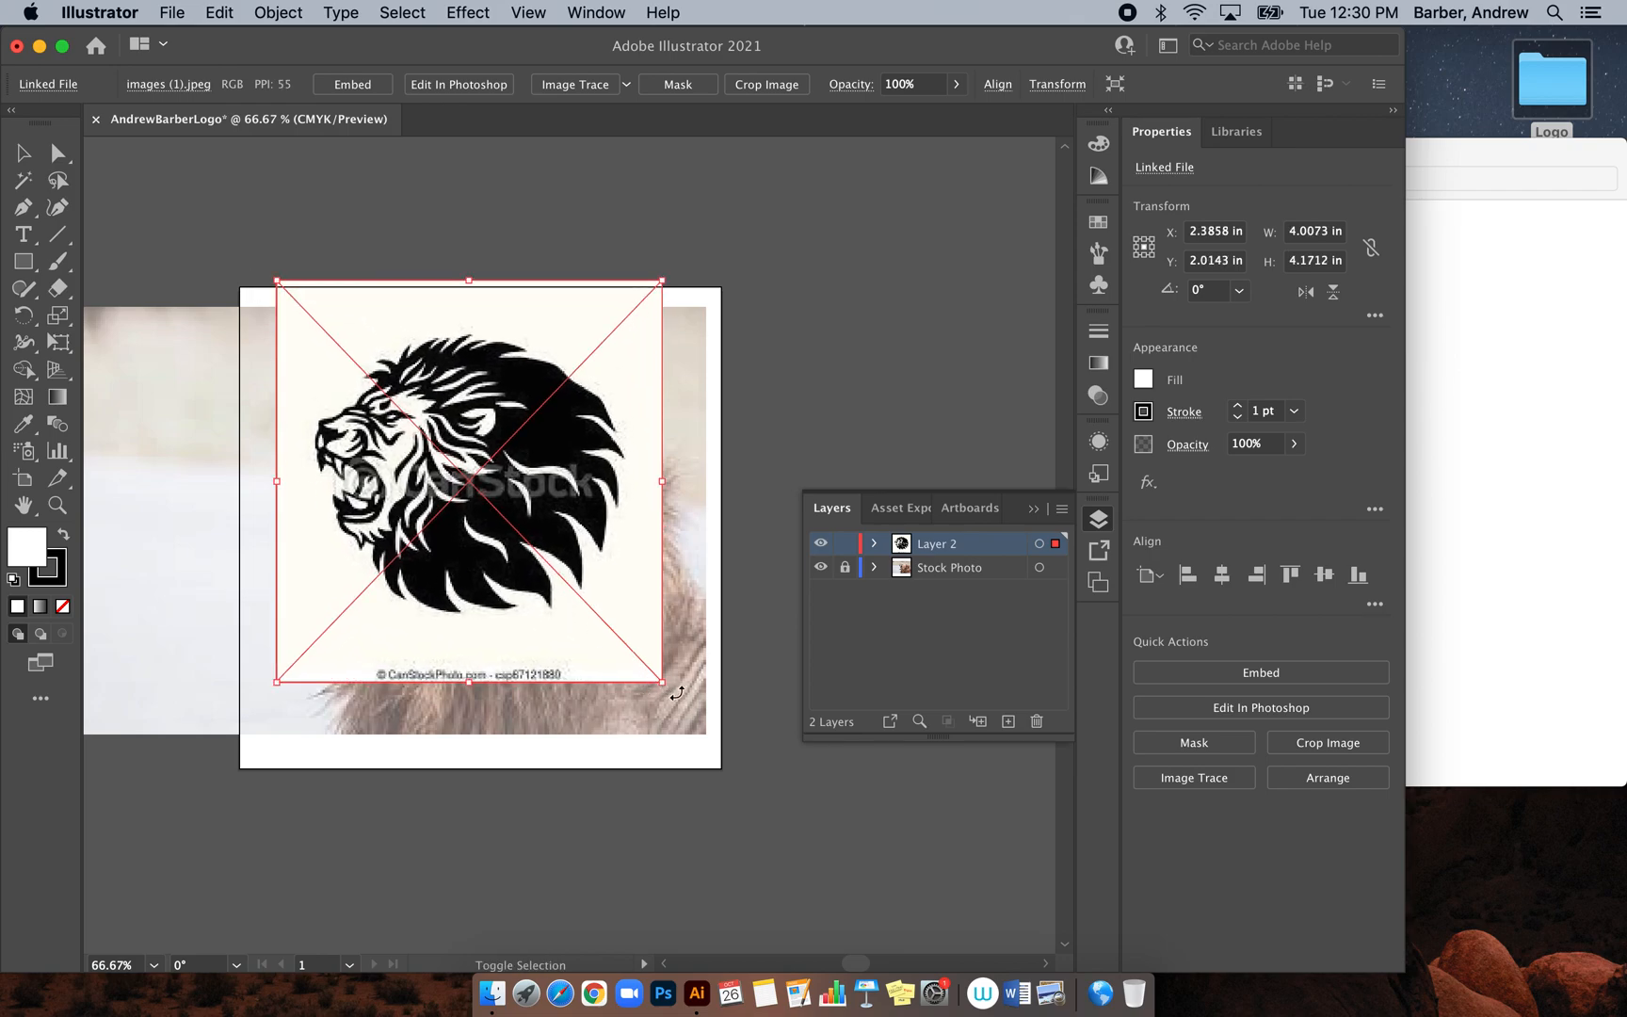
left_click_drag(663, 681, 726, 760)
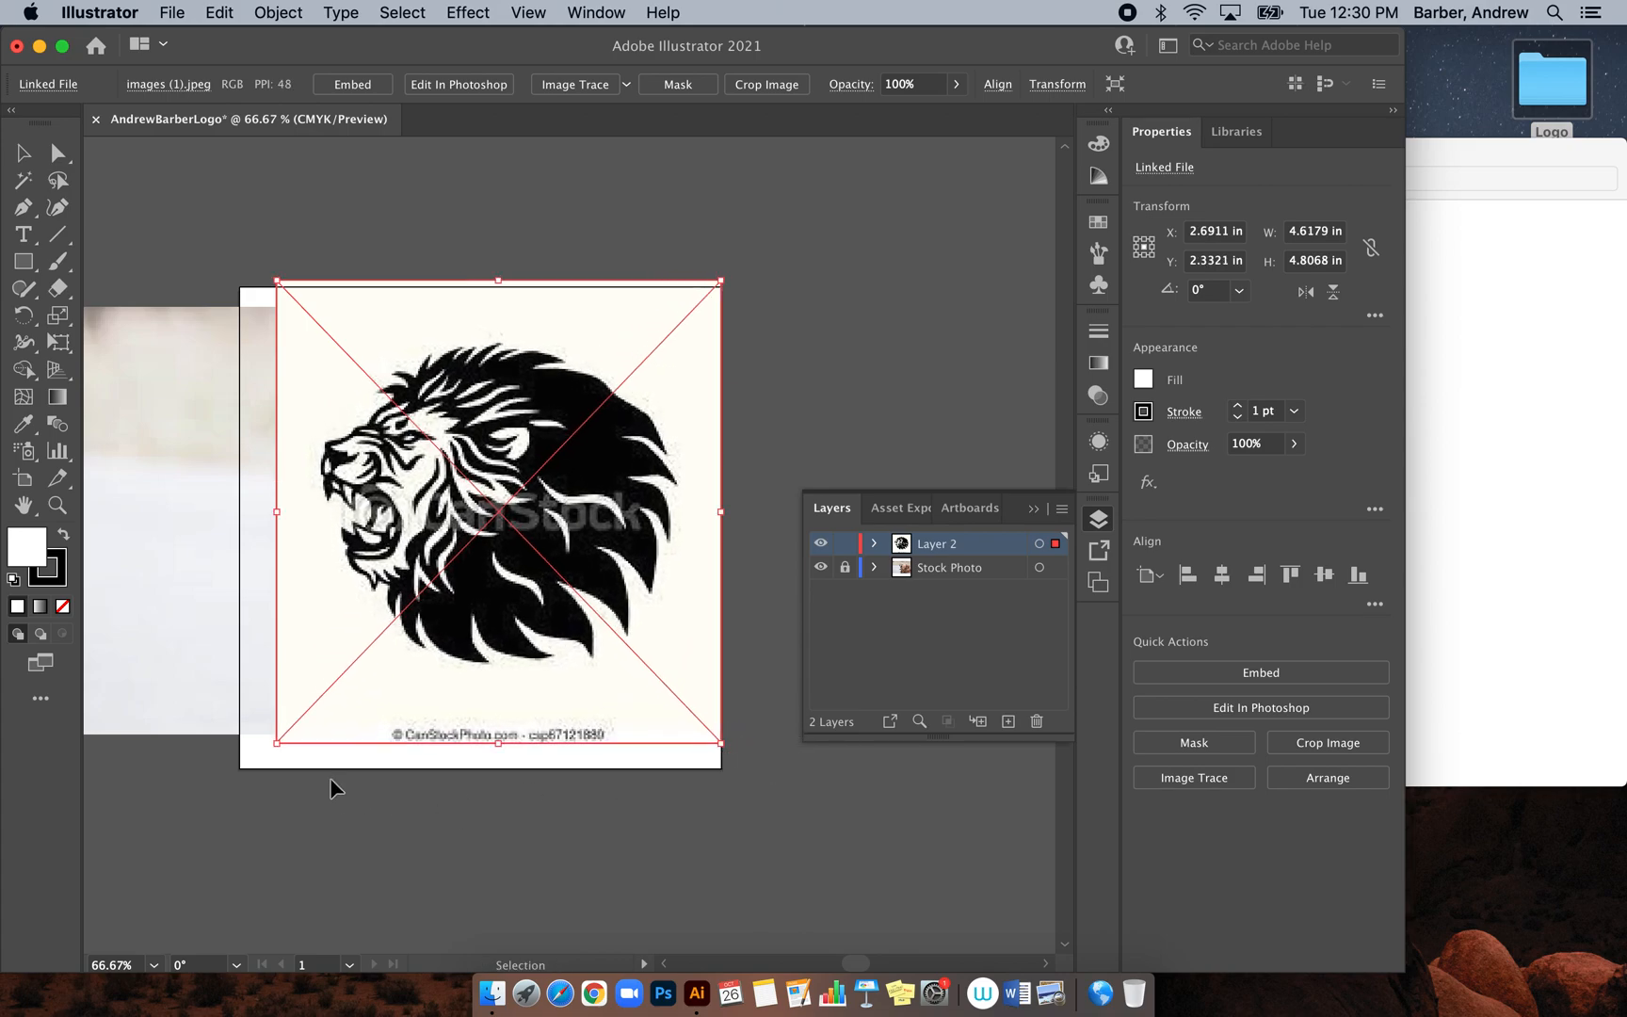
left_click_drag(449, 656, 434, 672)
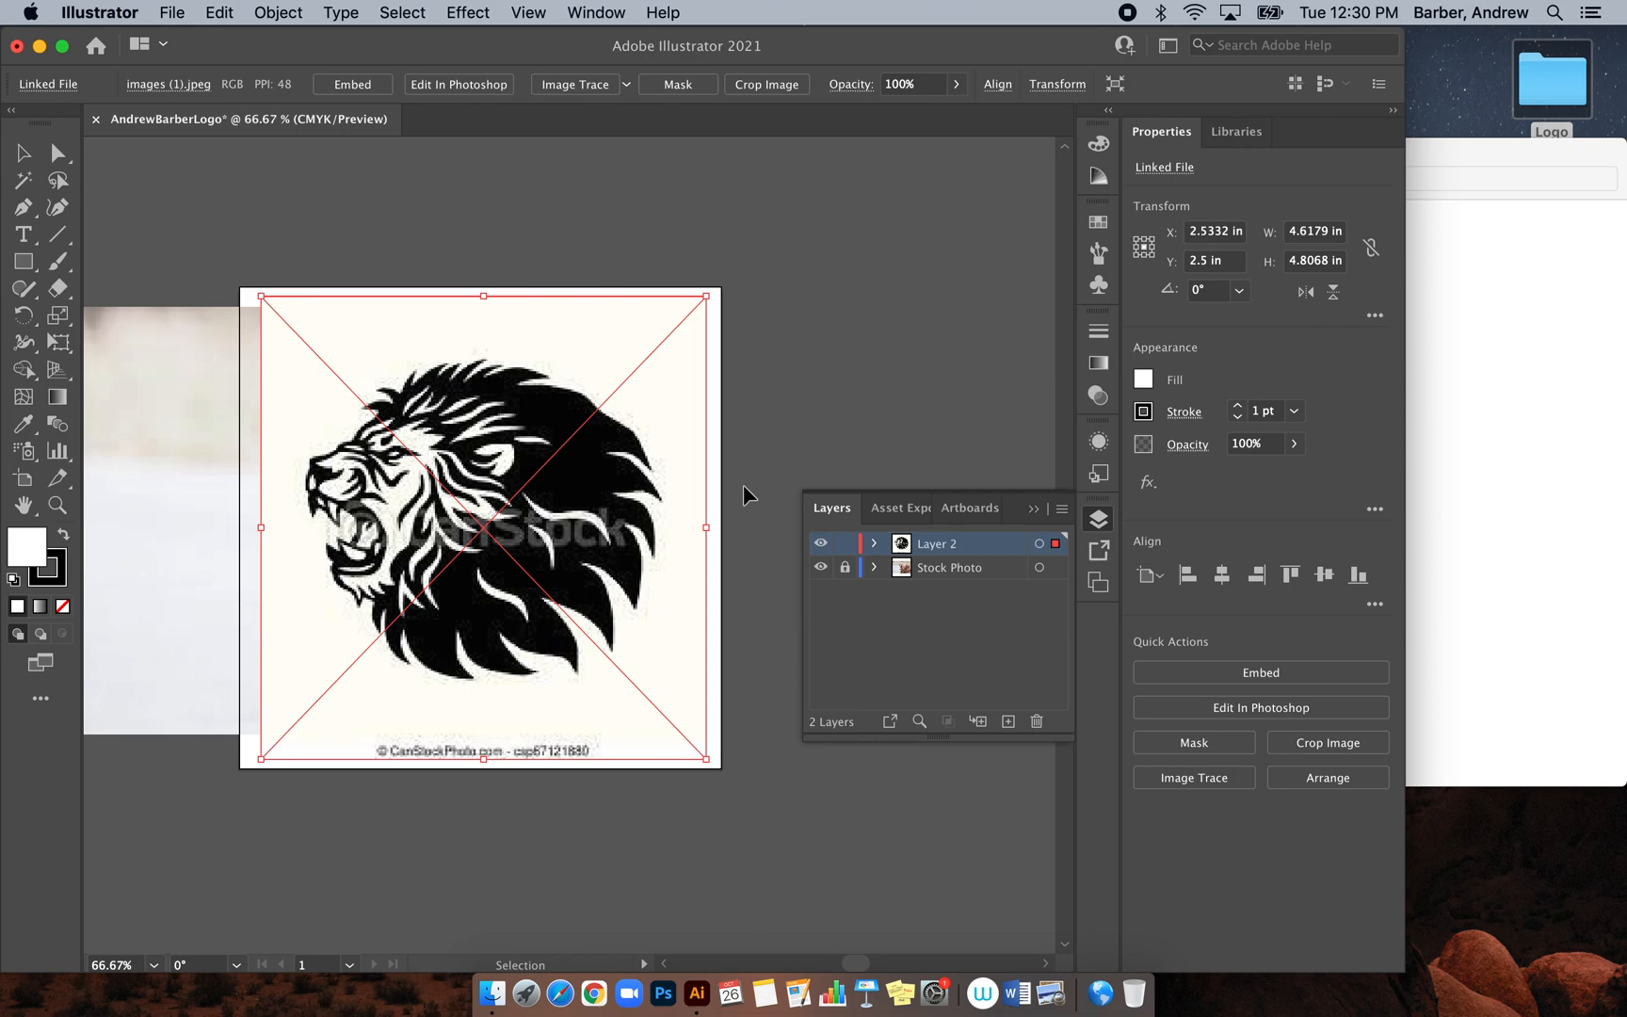
left_click(832, 320)
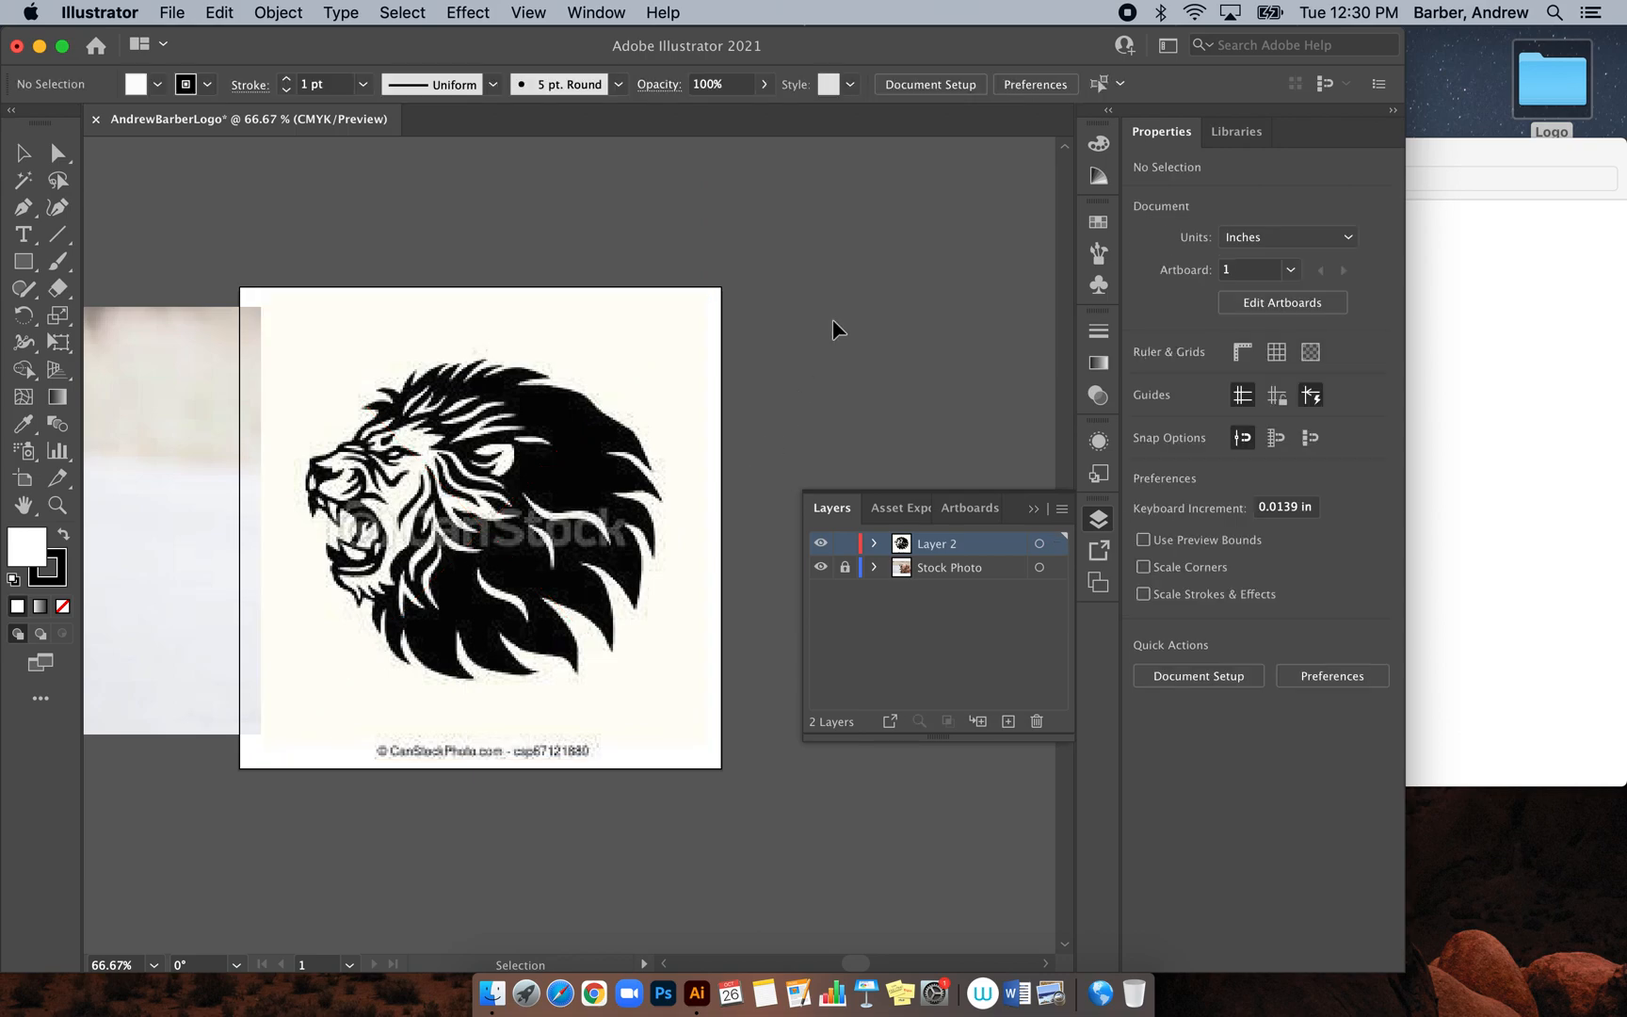
Rename Layer 2 to 'Mini Logo'
double_click(935, 546)
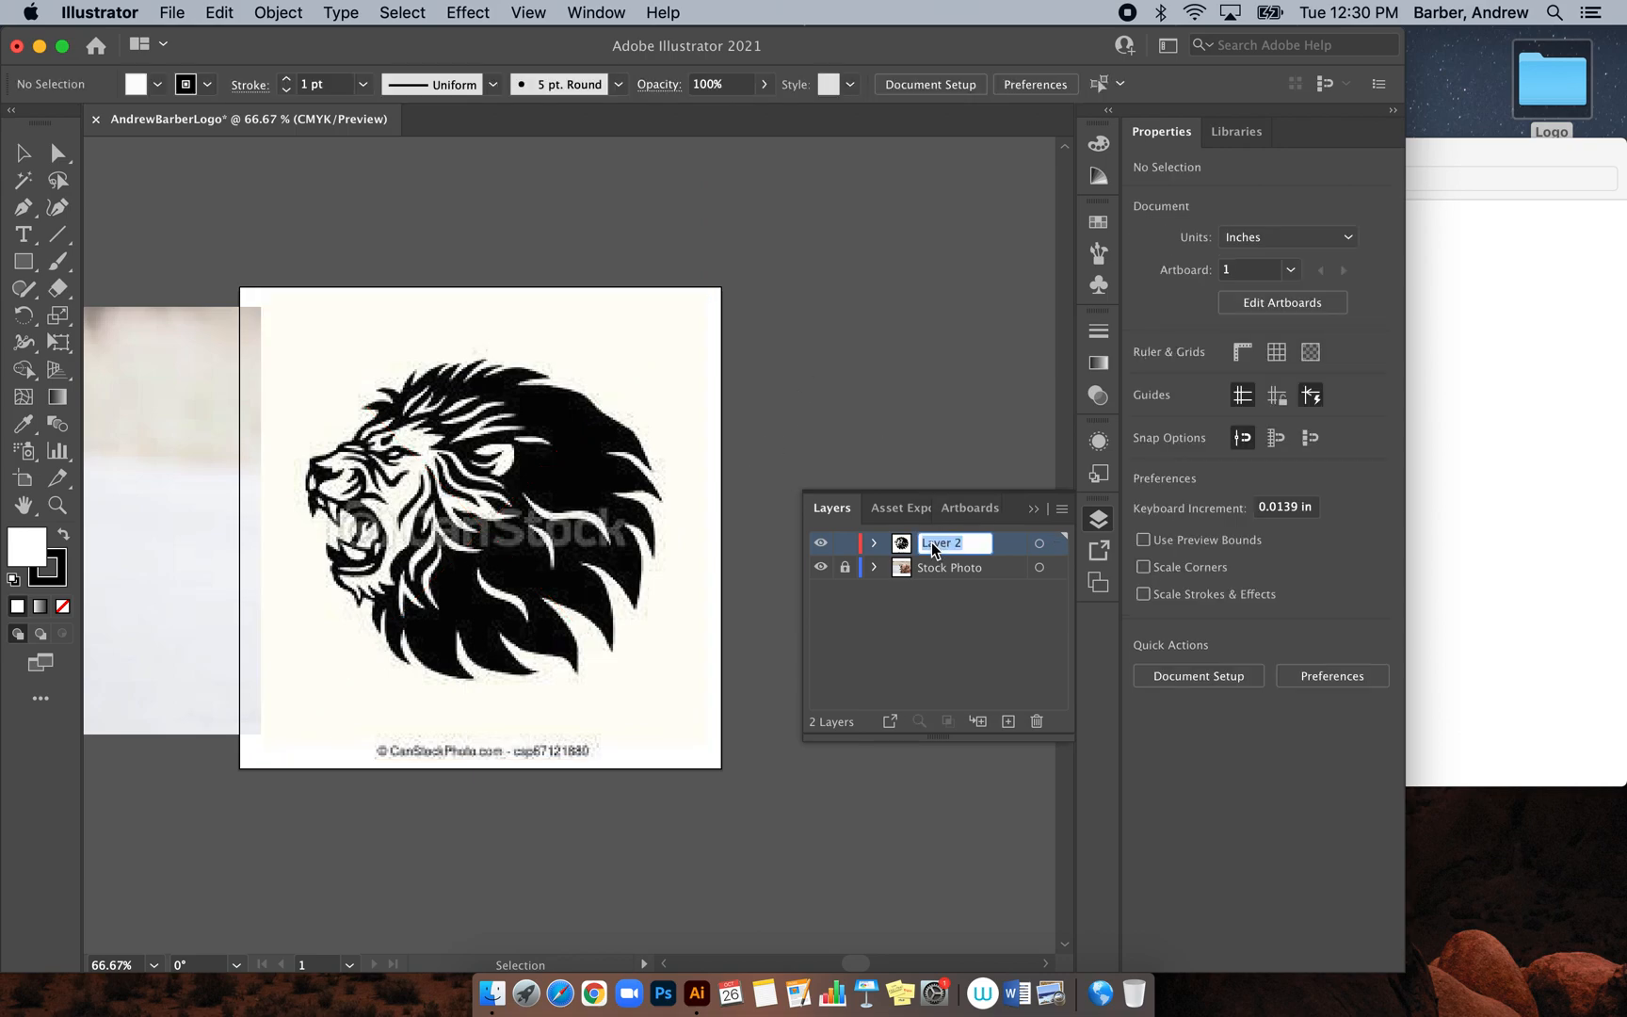
type("Mini Logo")
left_click(925, 625)
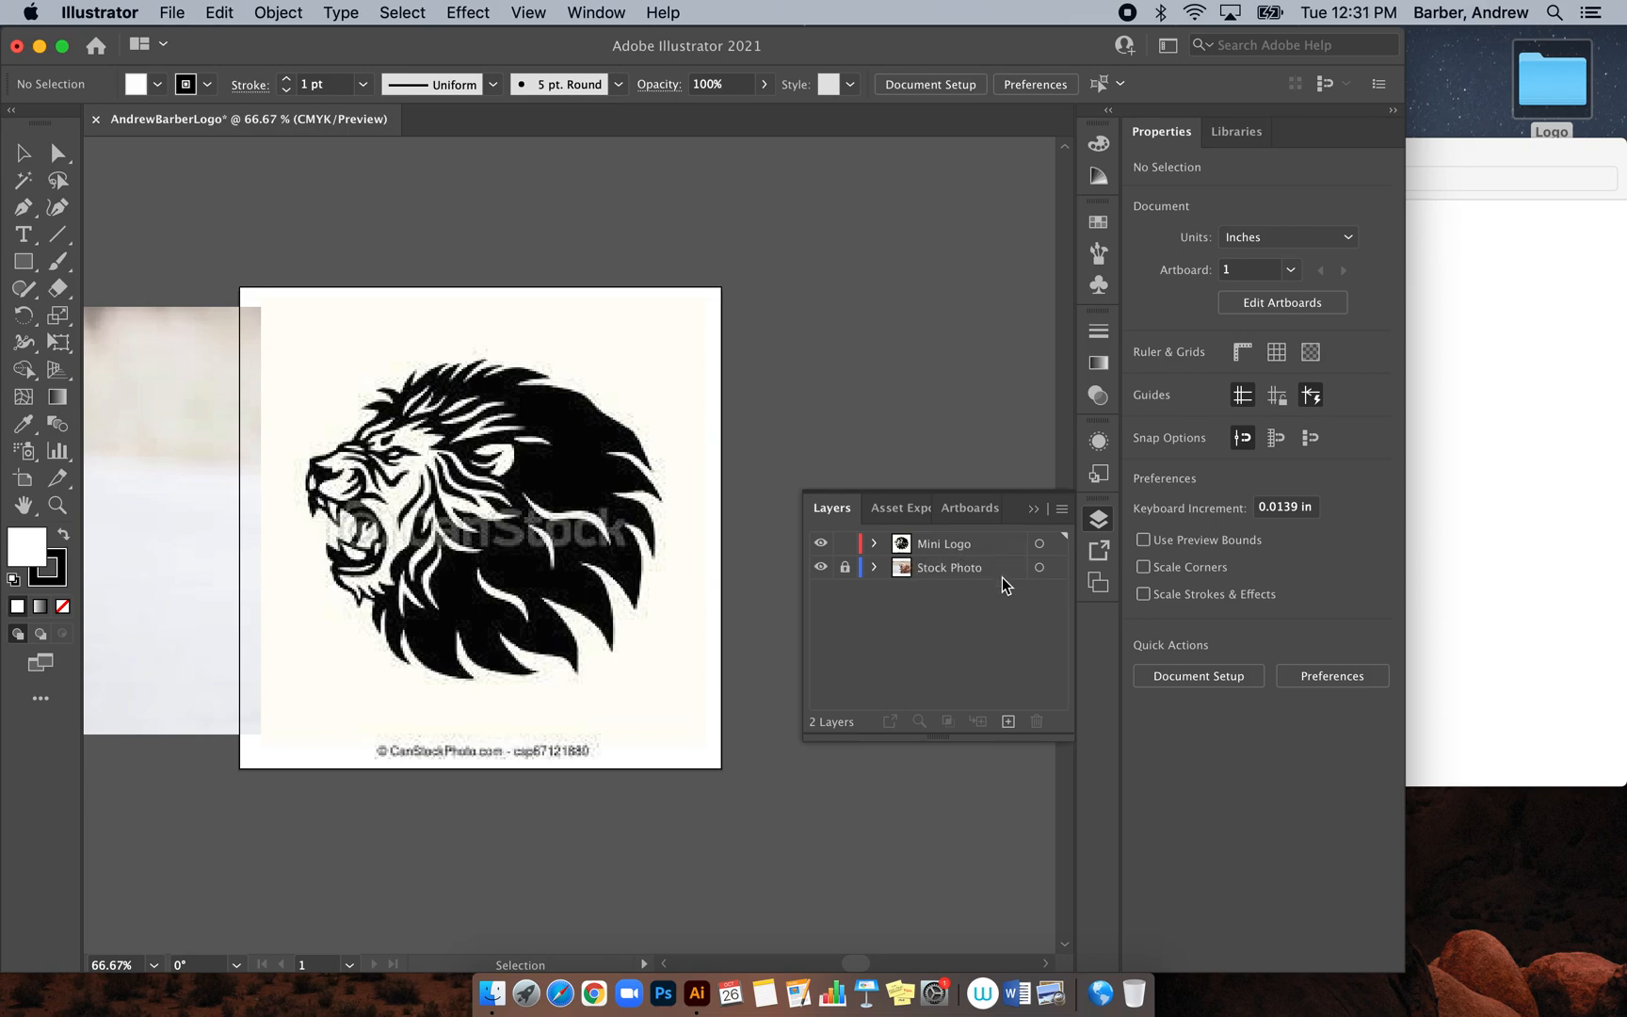
Turn on Dim Images to 50% in the Mini Logo layer options
double_click(1003, 546)
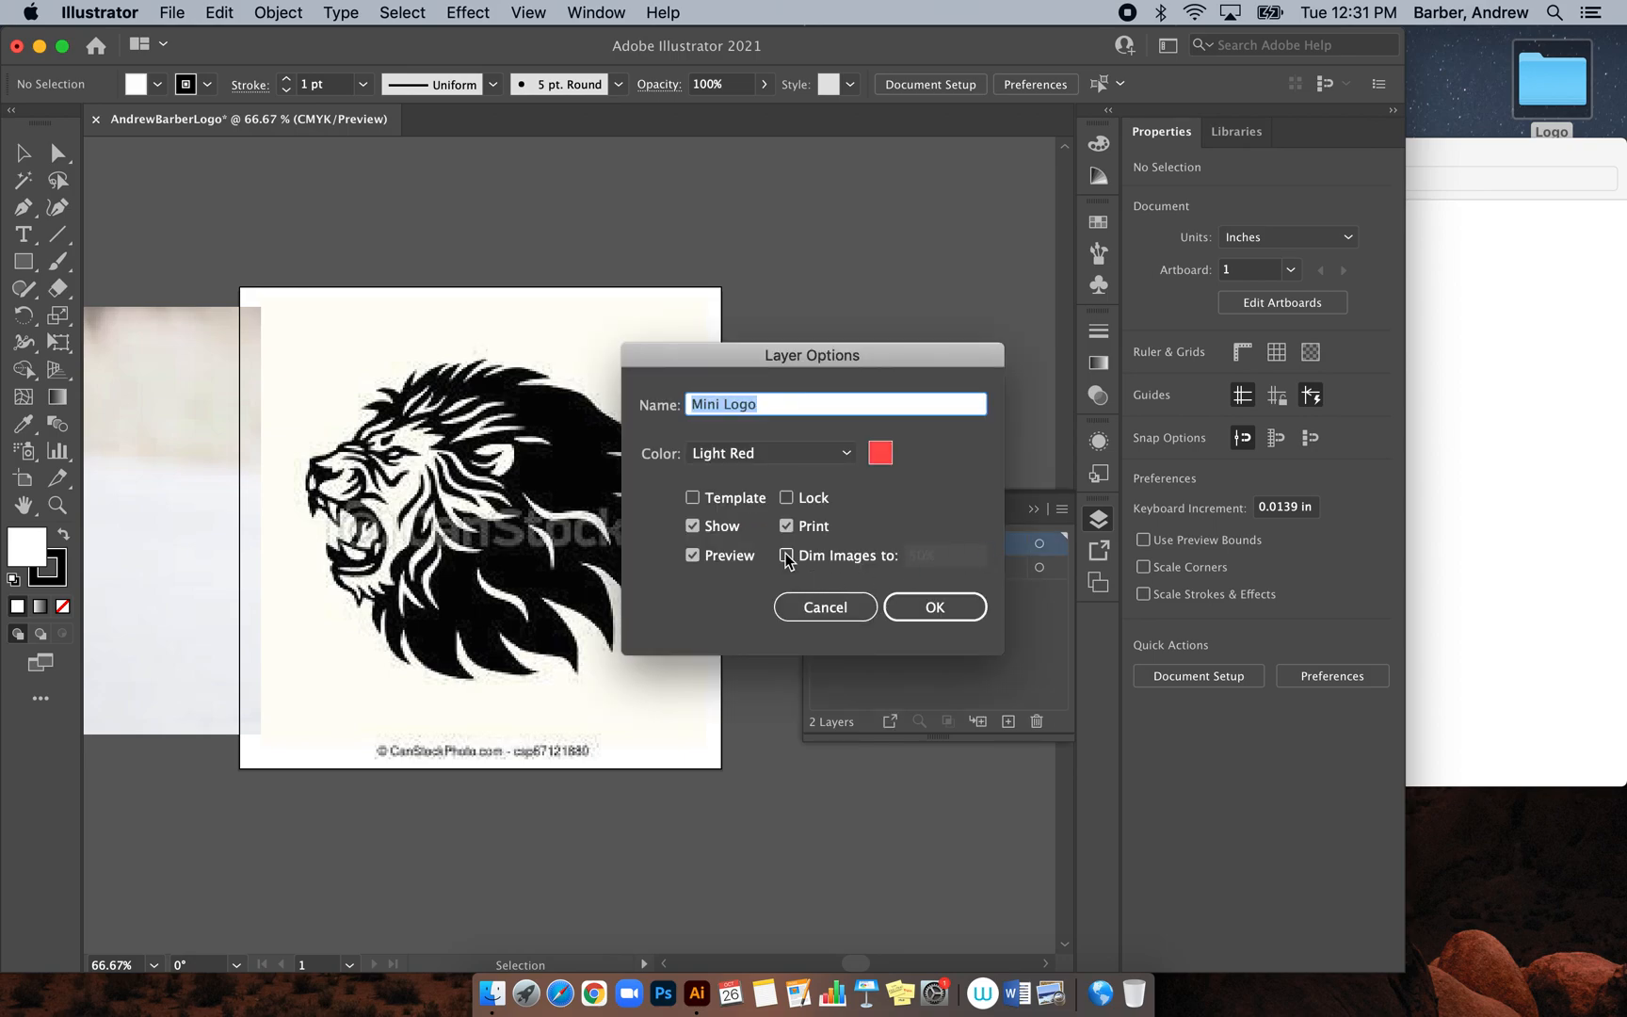
left_click(786, 555)
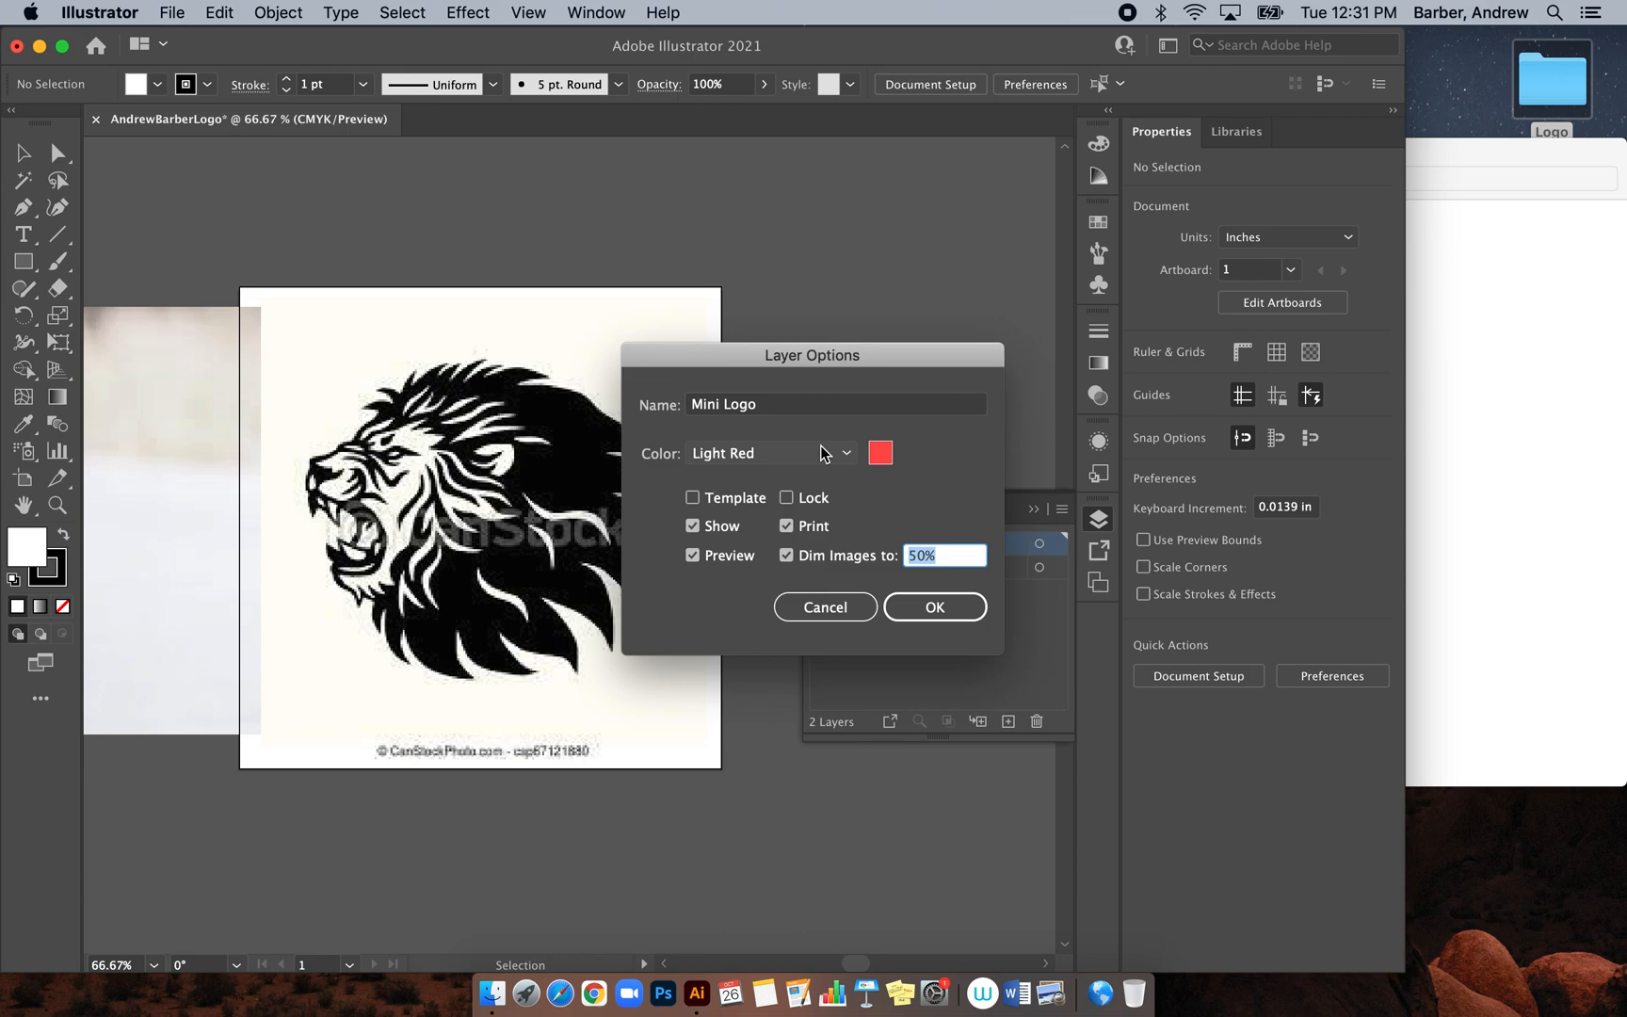
left_click(907, 608)
Lock the Mini Logo layer holding the greyed lion clip-art
left_click(21, 150)
left_click(396, 469)
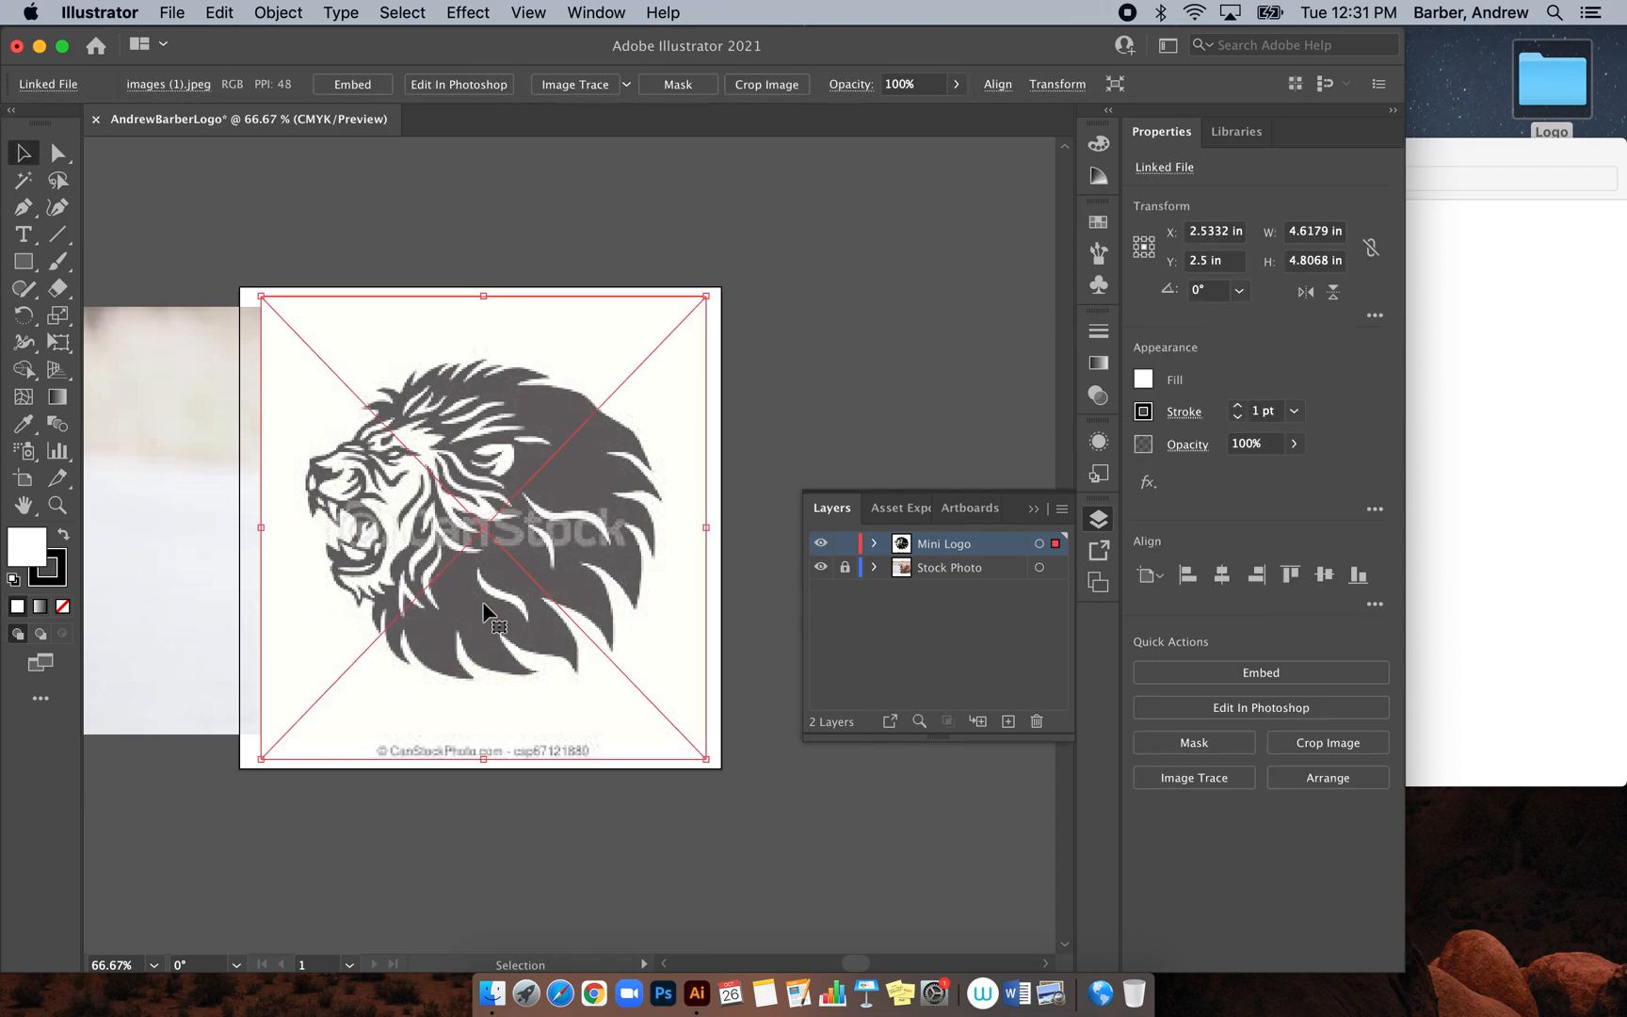
left_click(844, 546)
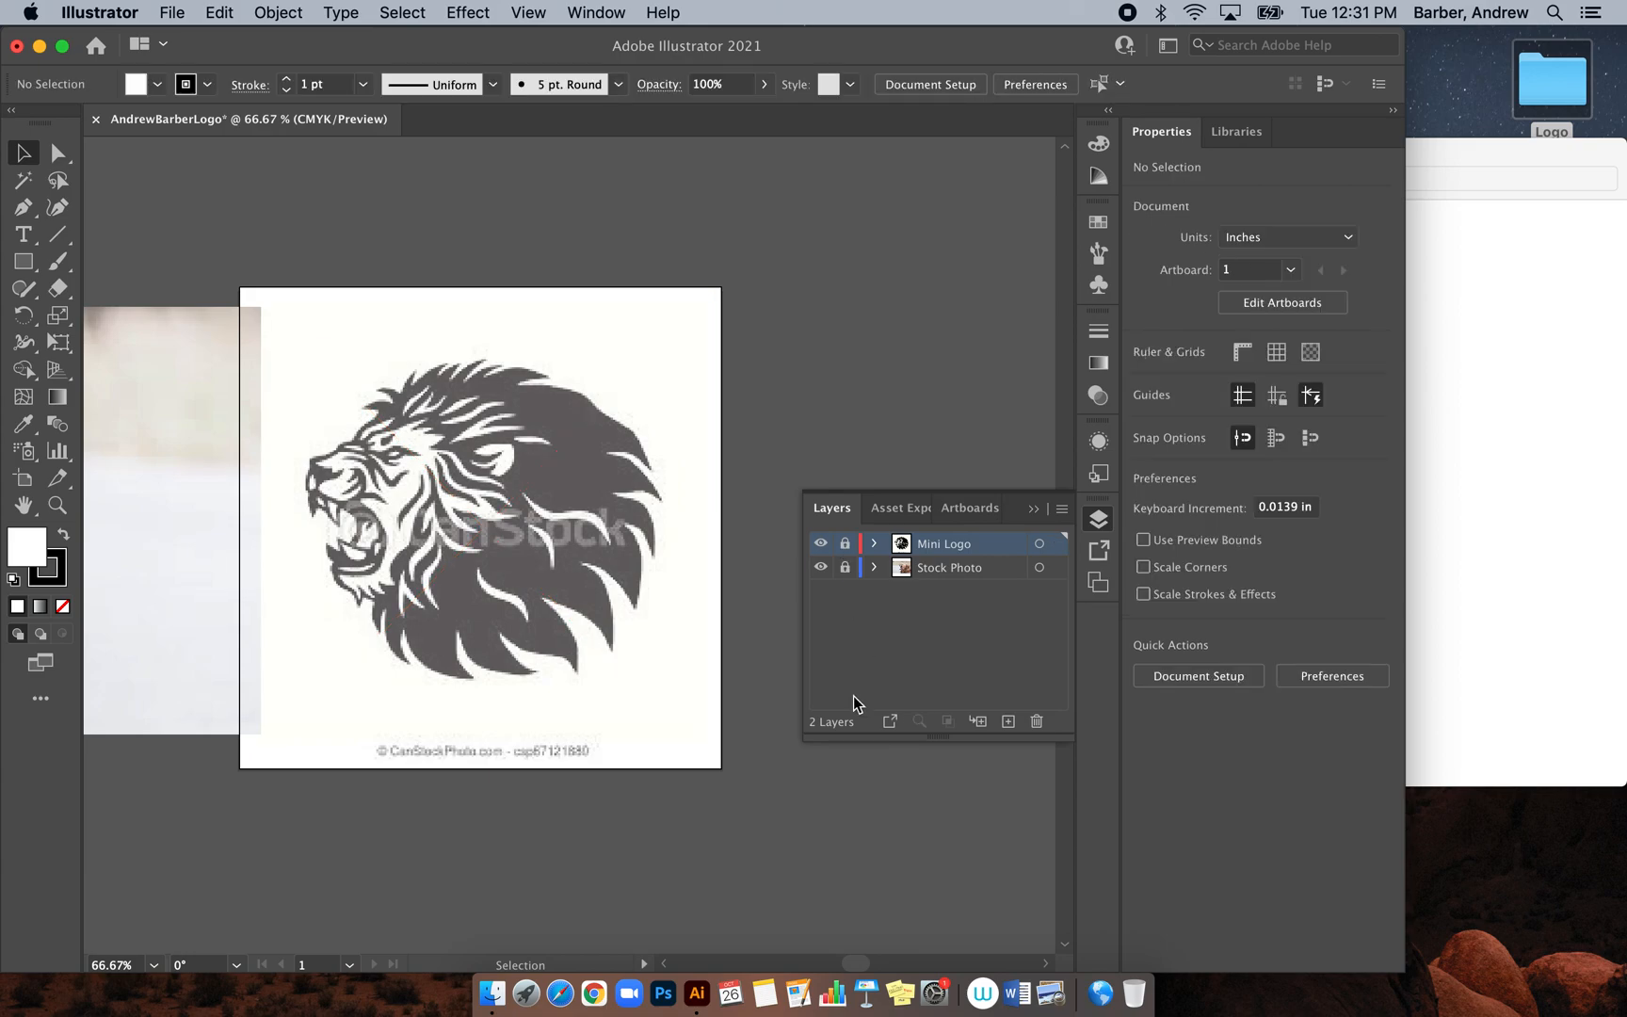
Drag the LION KING logo from the Logo folder into Illustrator twice, closing each separate document it opens
left_click(1474, 508)
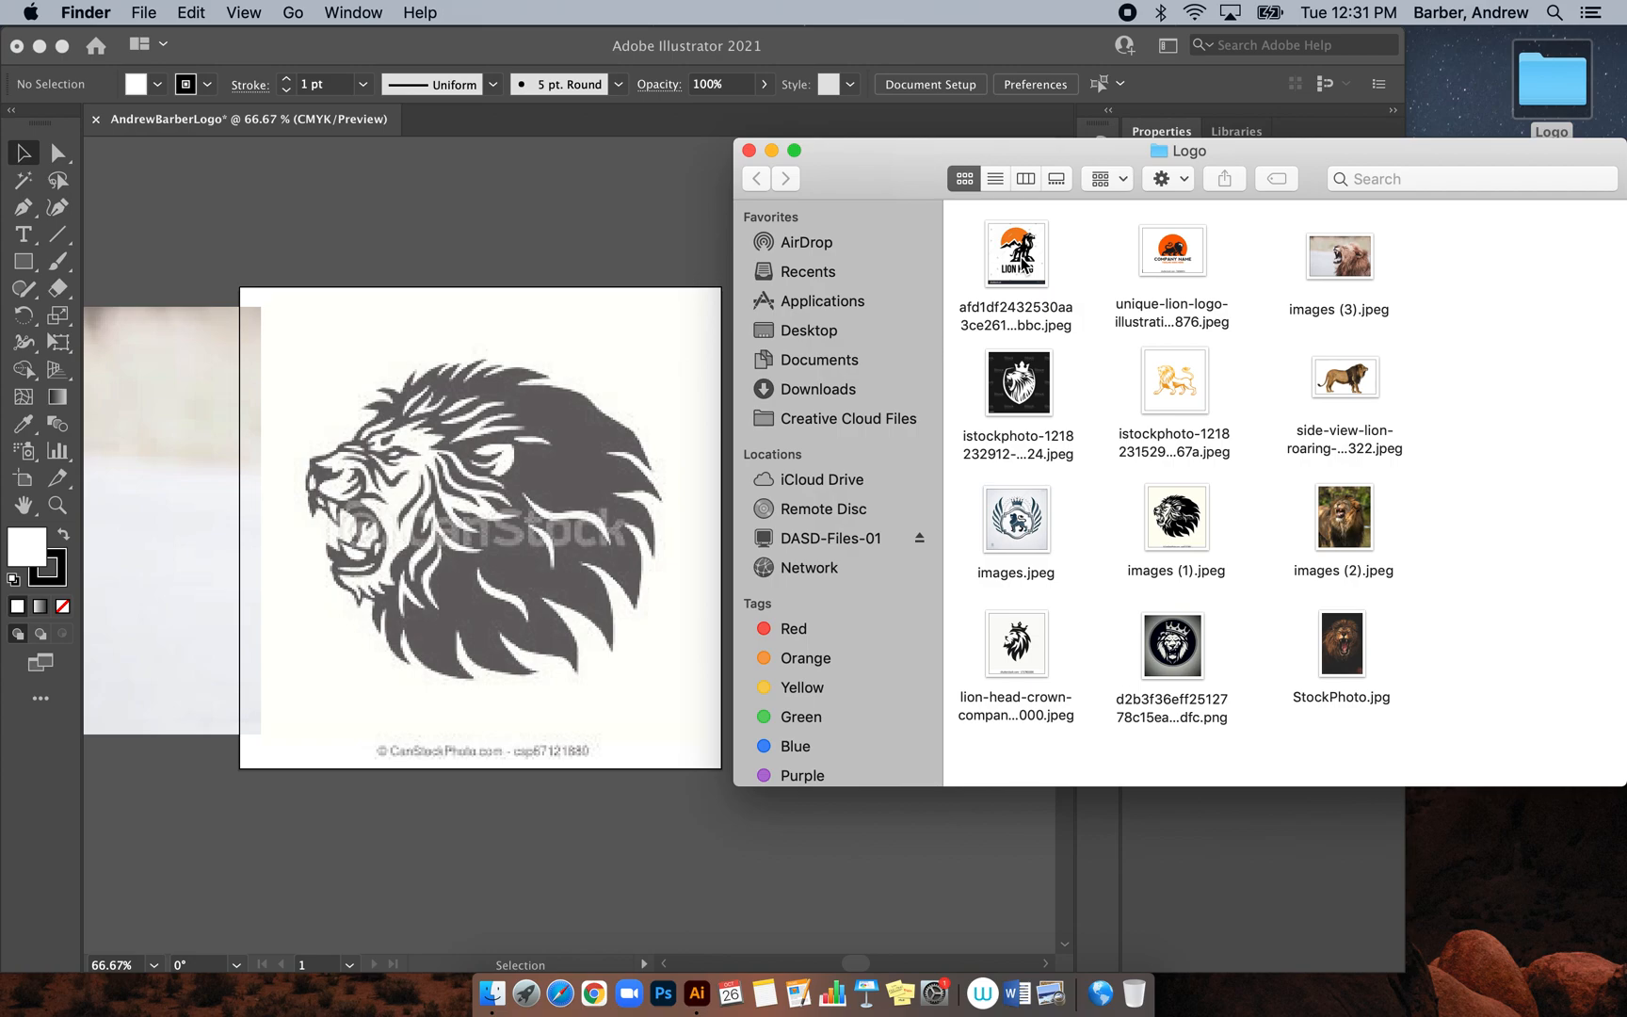
left_click_drag(1027, 252, 558, 487)
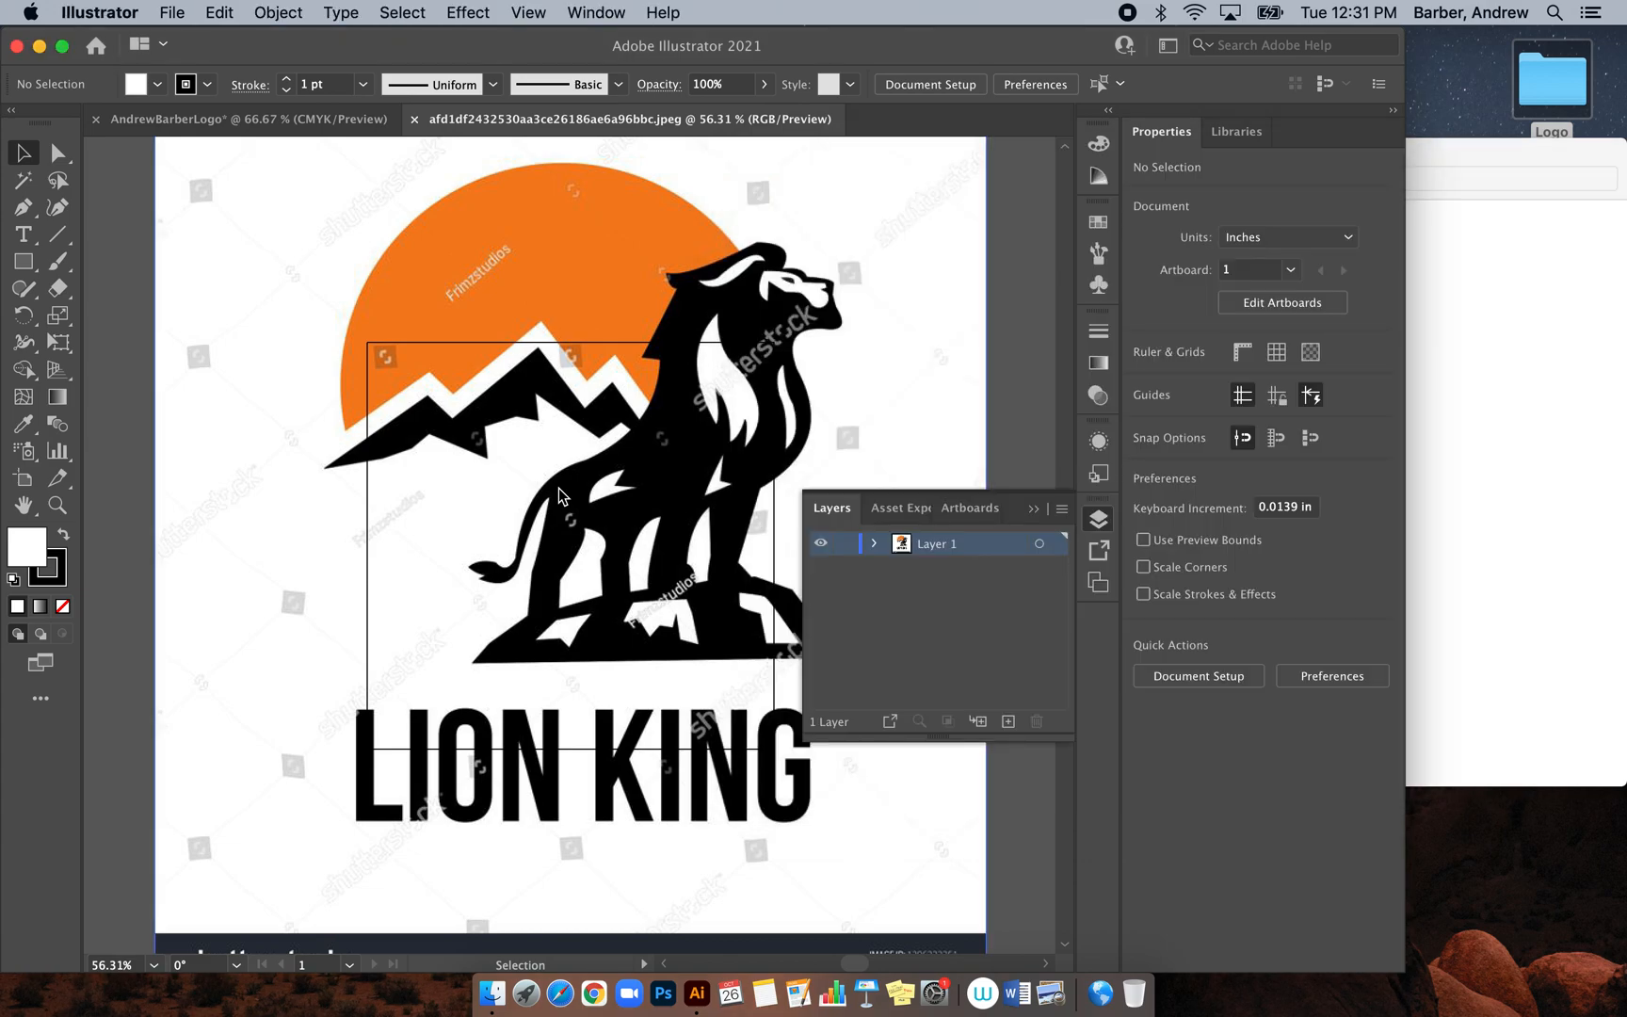
left_click(413, 119)
left_click(1445, 389)
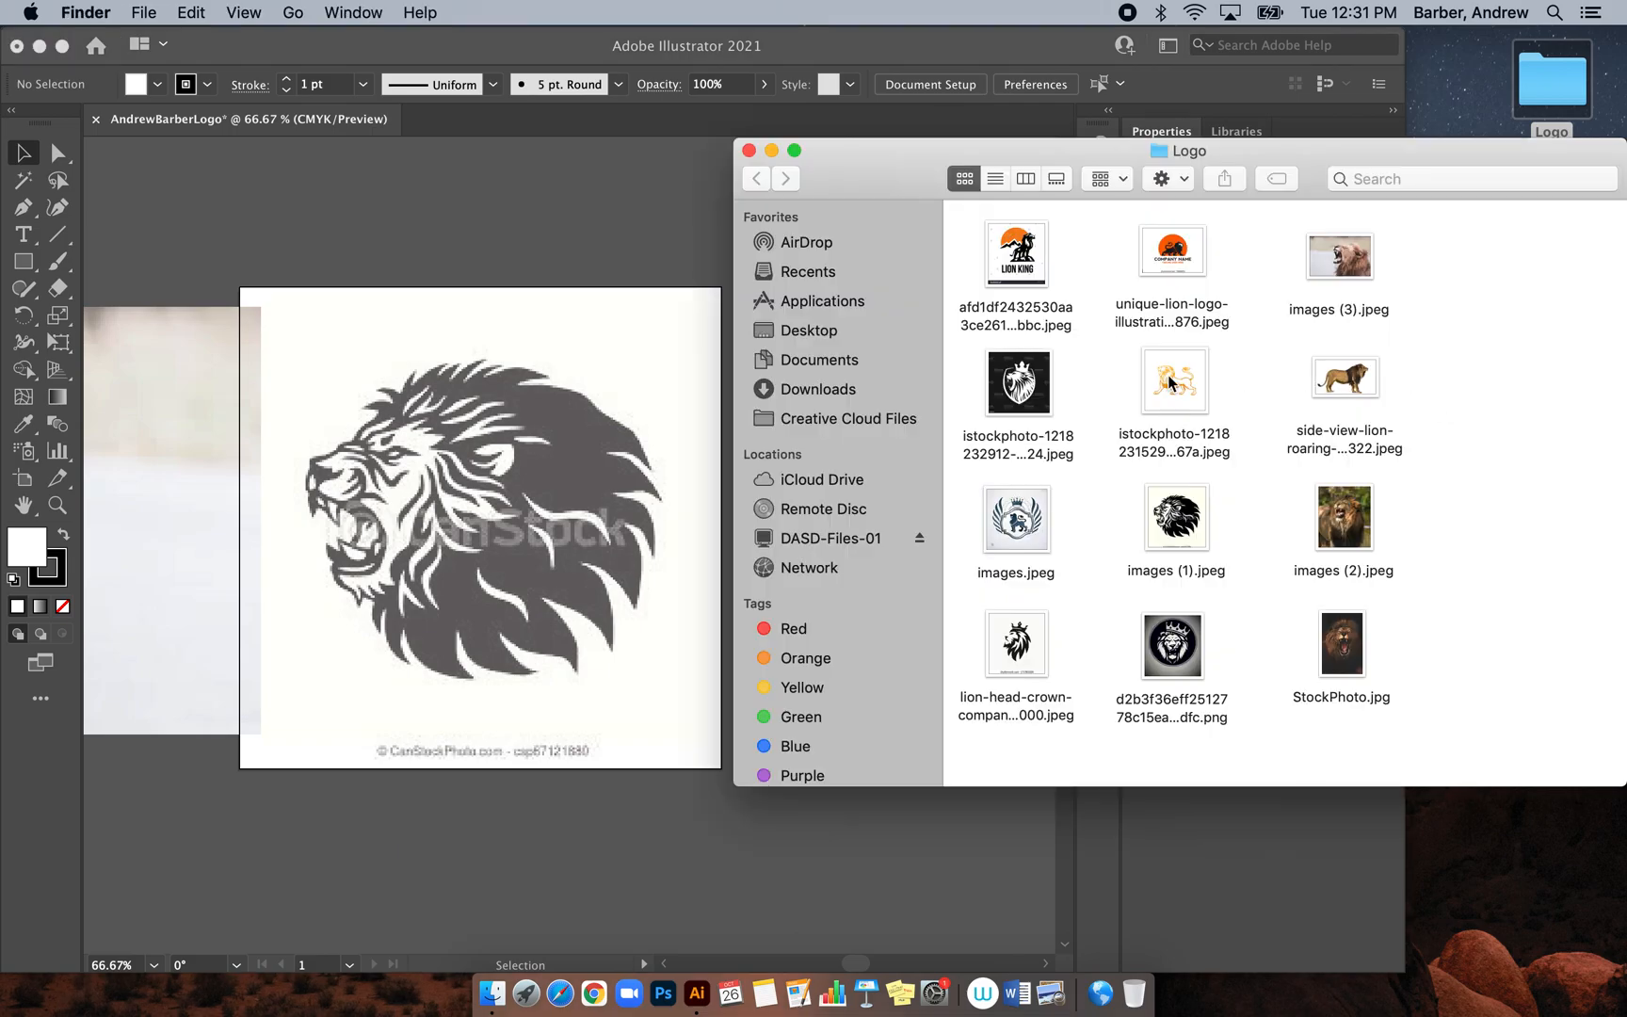
left_click_drag(1027, 259, 574, 553)
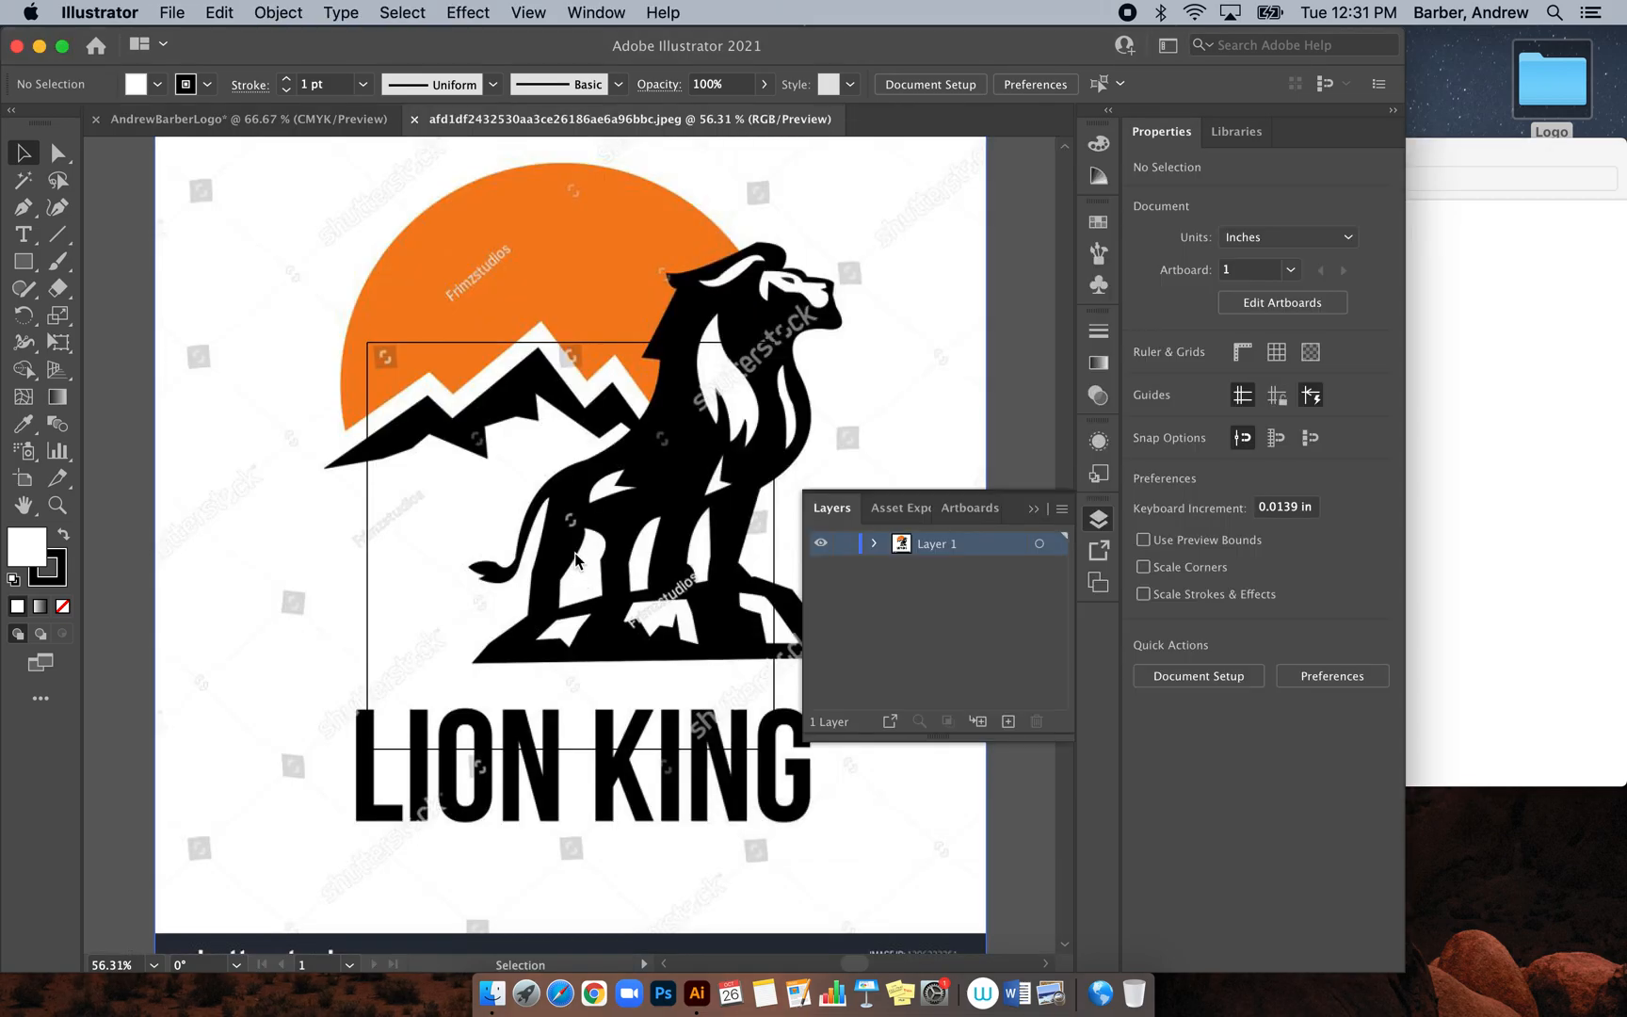
left_click(412, 120)
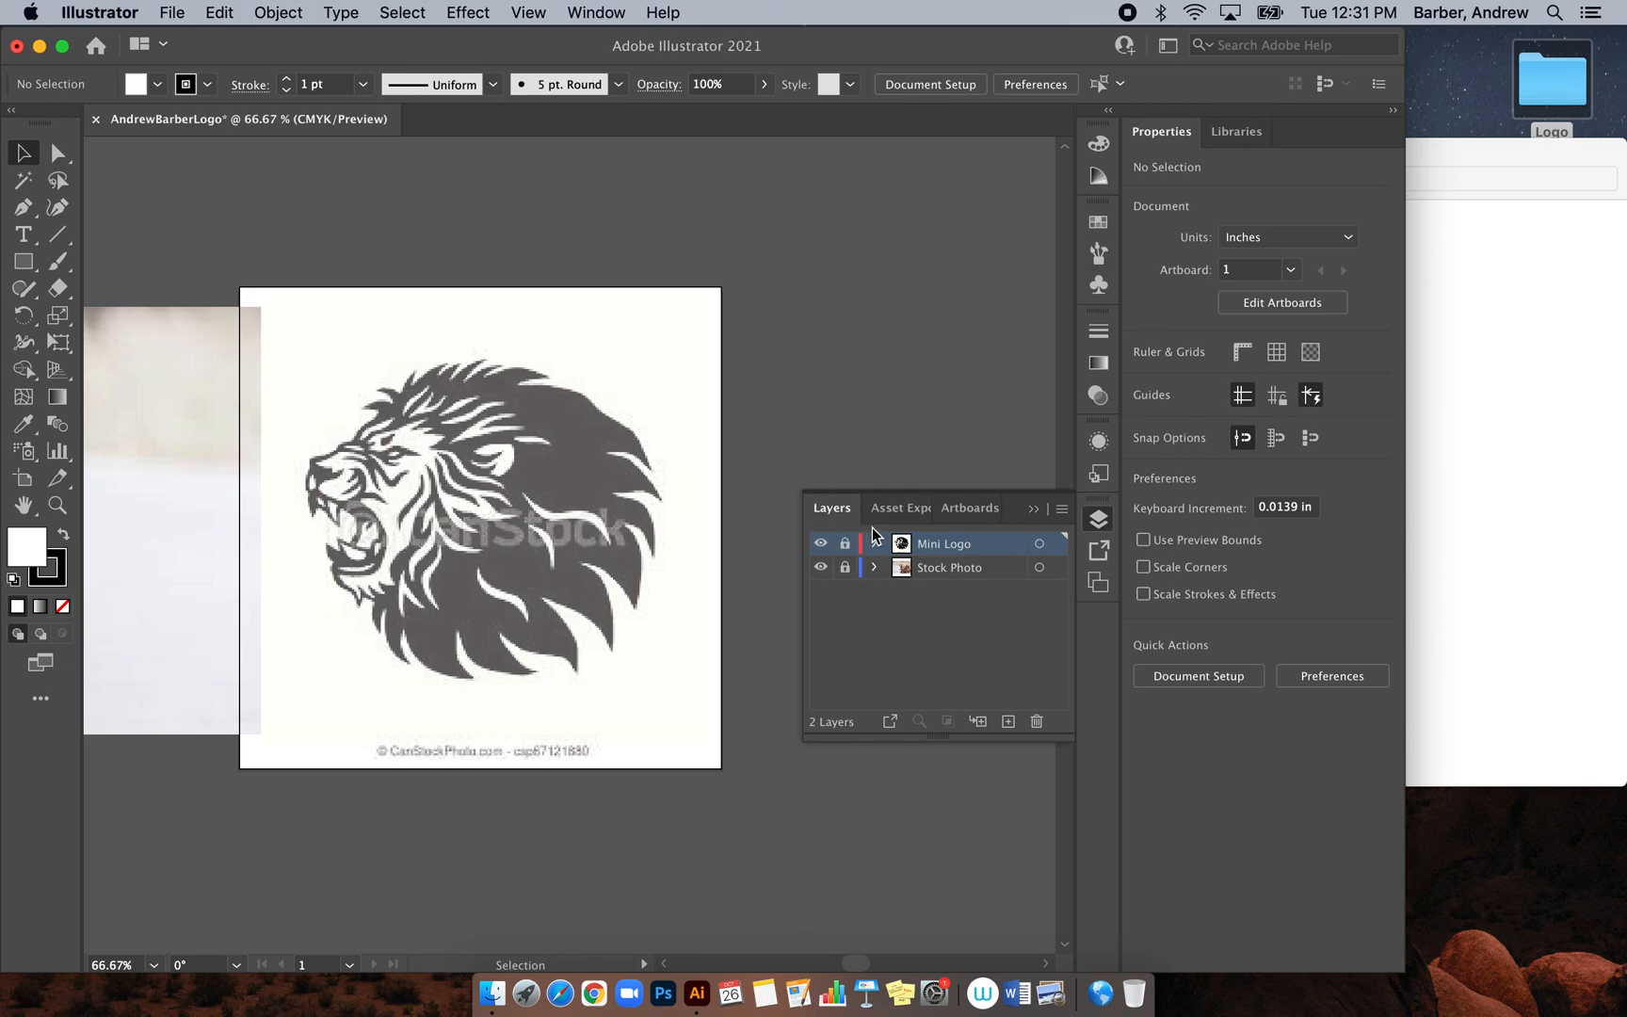
Lock the Mini Logo and Stock Photo layers and add an empty Layer 3 on top
left_click(844, 534)
left_click(845, 567)
left_click(1007, 722)
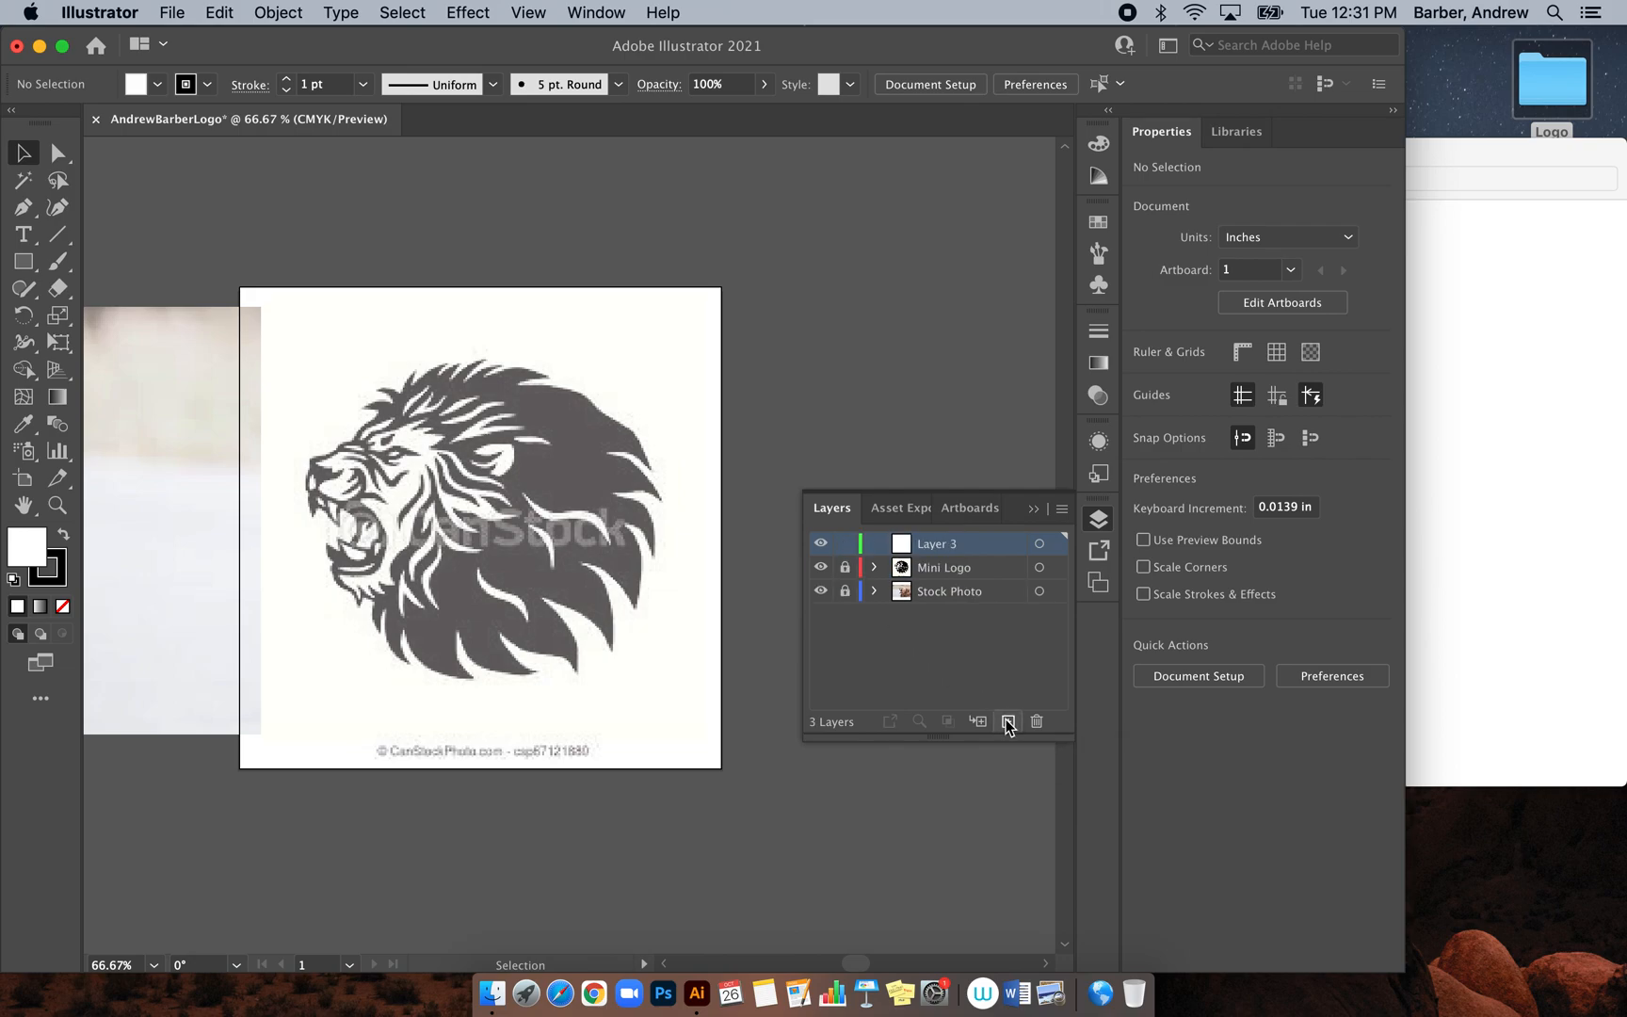
Place the LION KING logo image into the document, scale it down and move it onto the artboard
left_click(1499, 569)
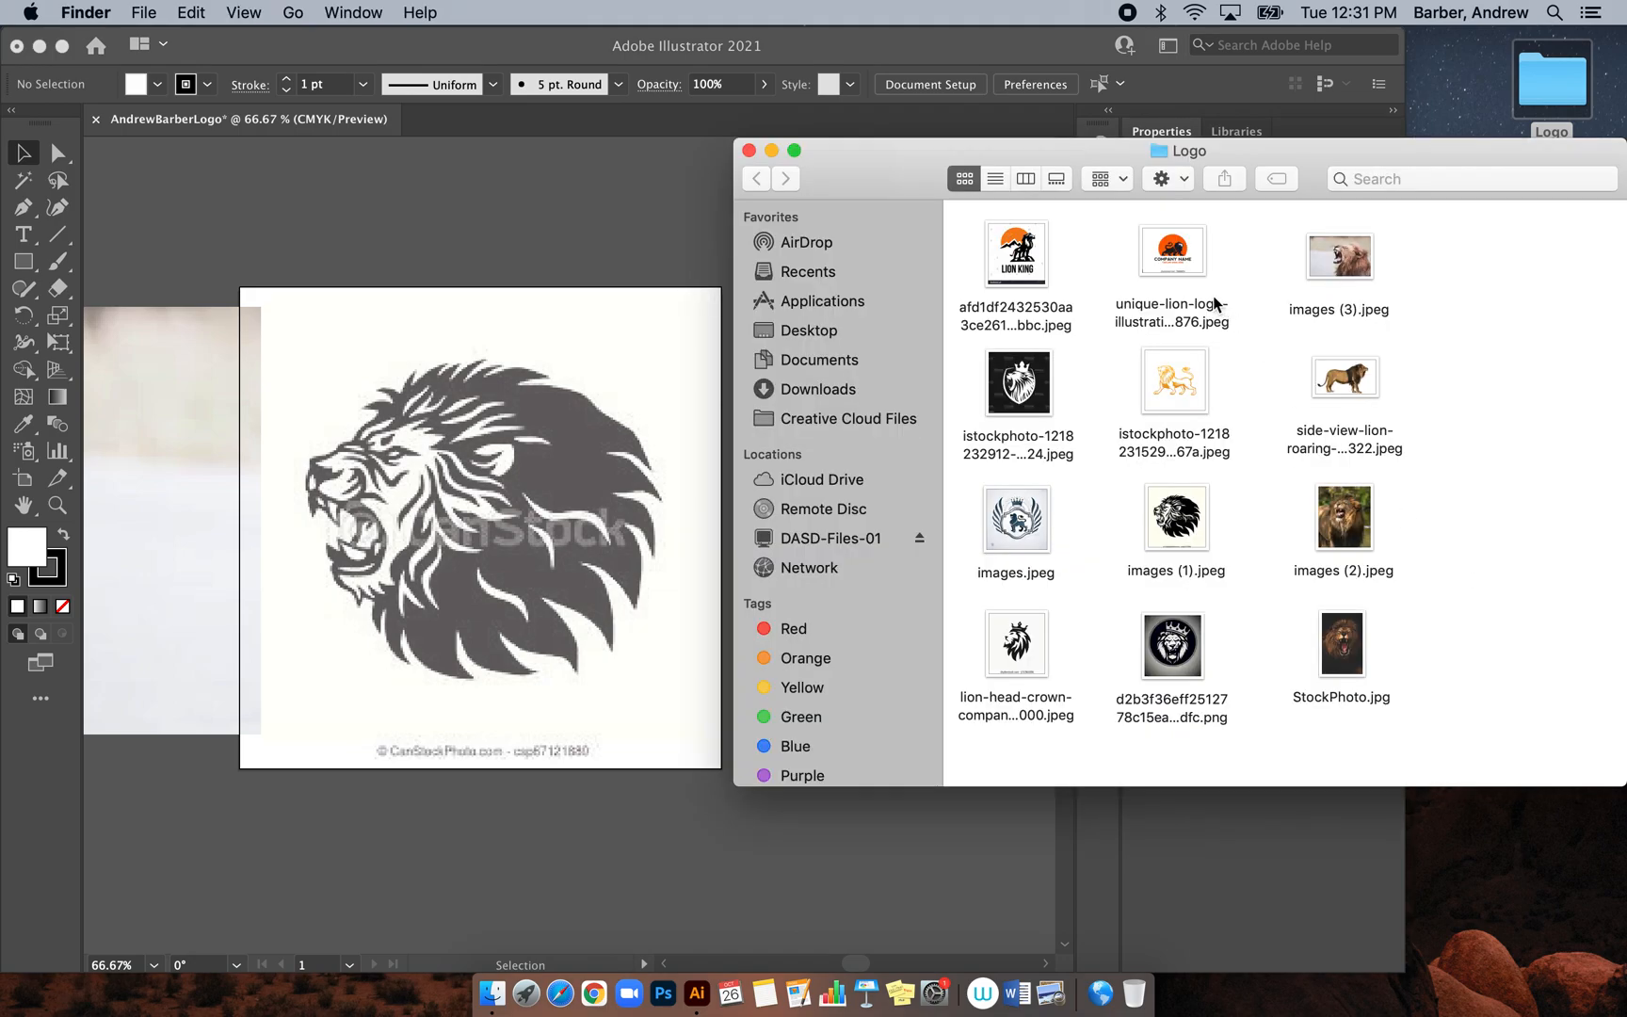
left_click_drag(1033, 261, 408, 483)
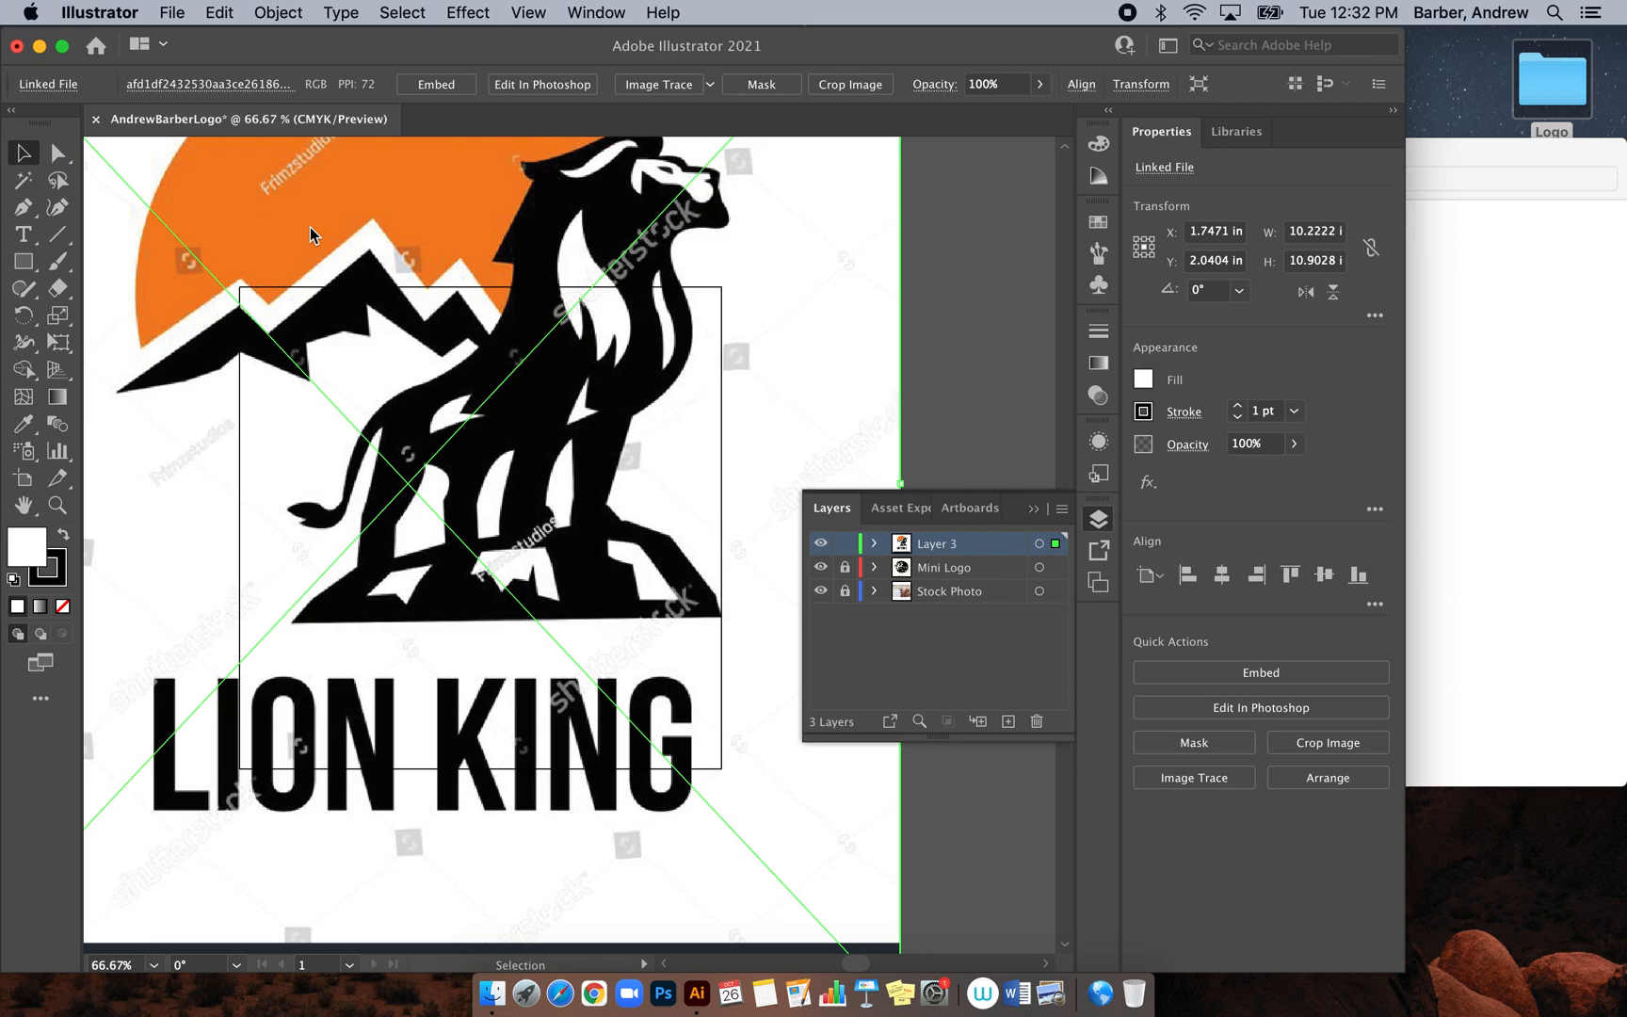
scroll(622, 386, "up", 5)
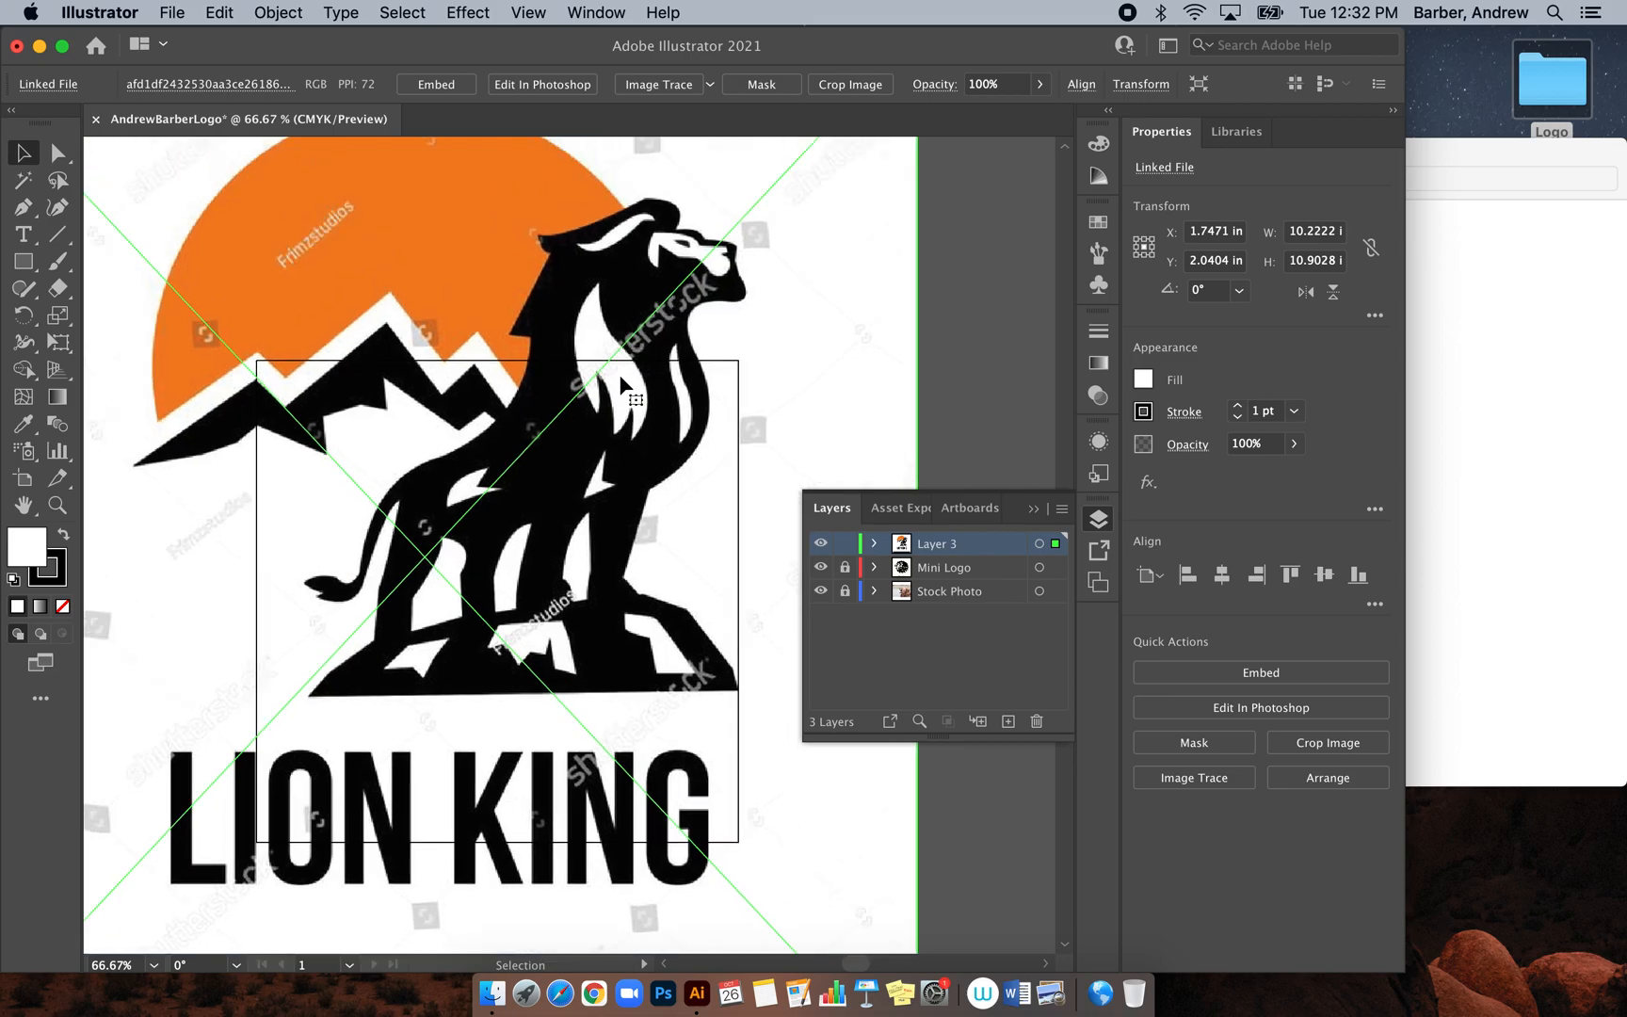
scroll(621, 378, "down", 3)
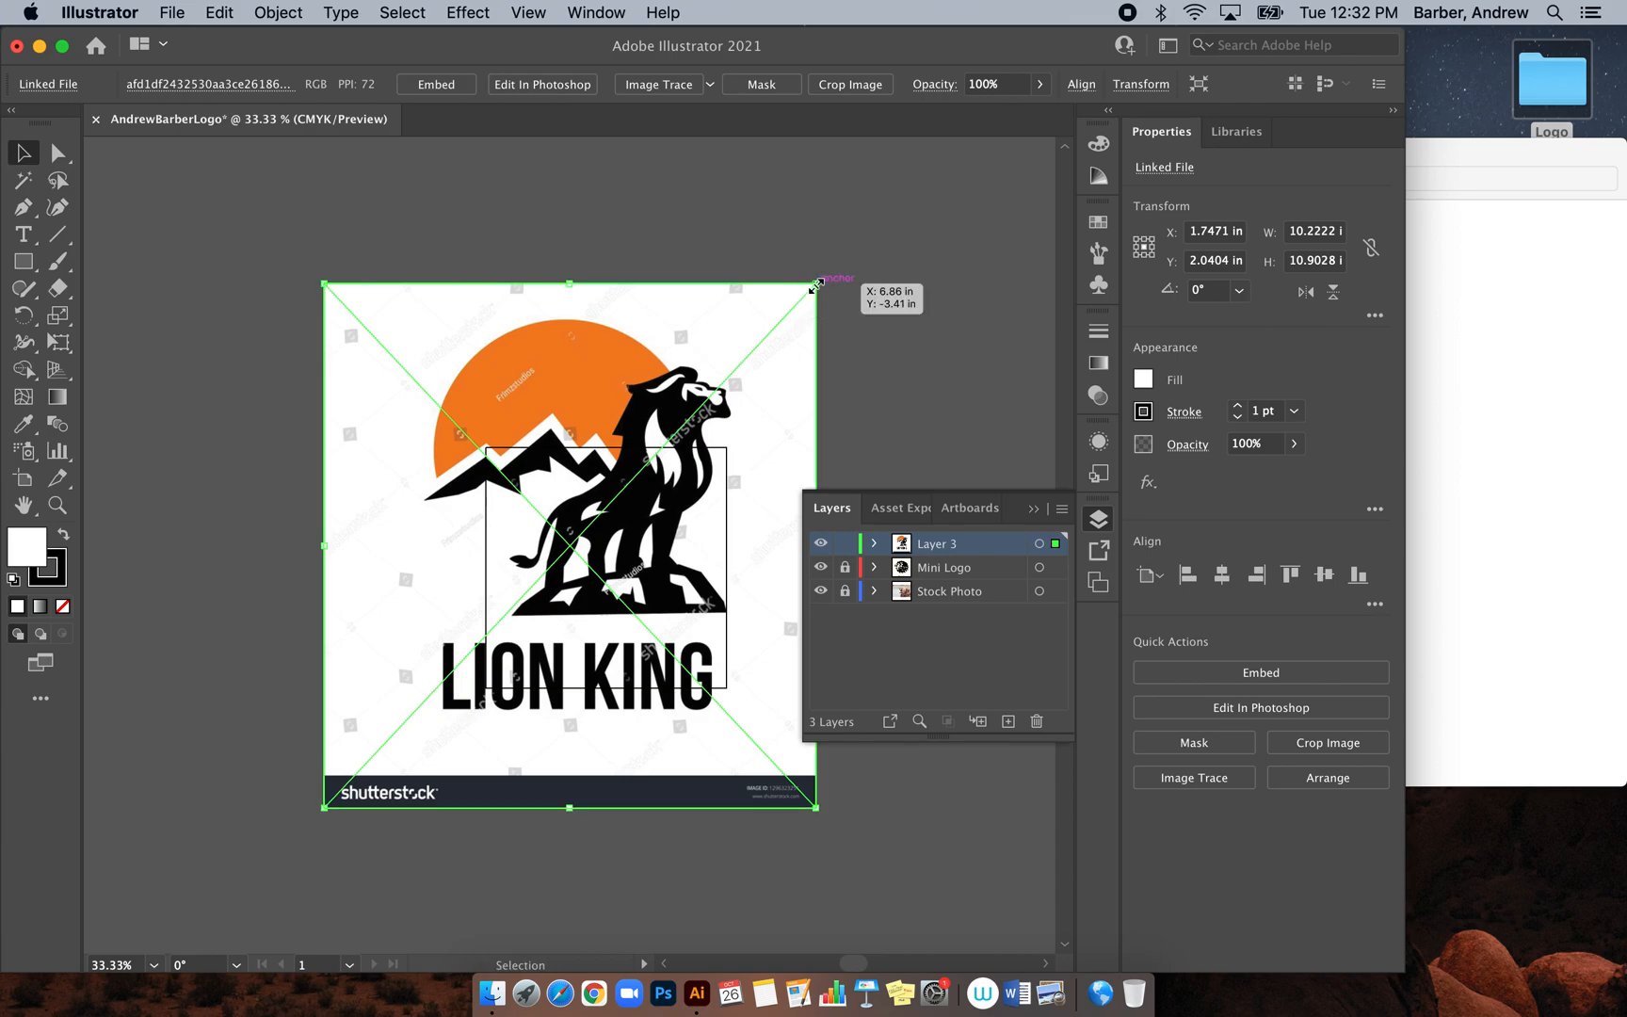
left_click_drag(817, 283, 566, 547)
left_click_drag(488, 714, 631, 637)
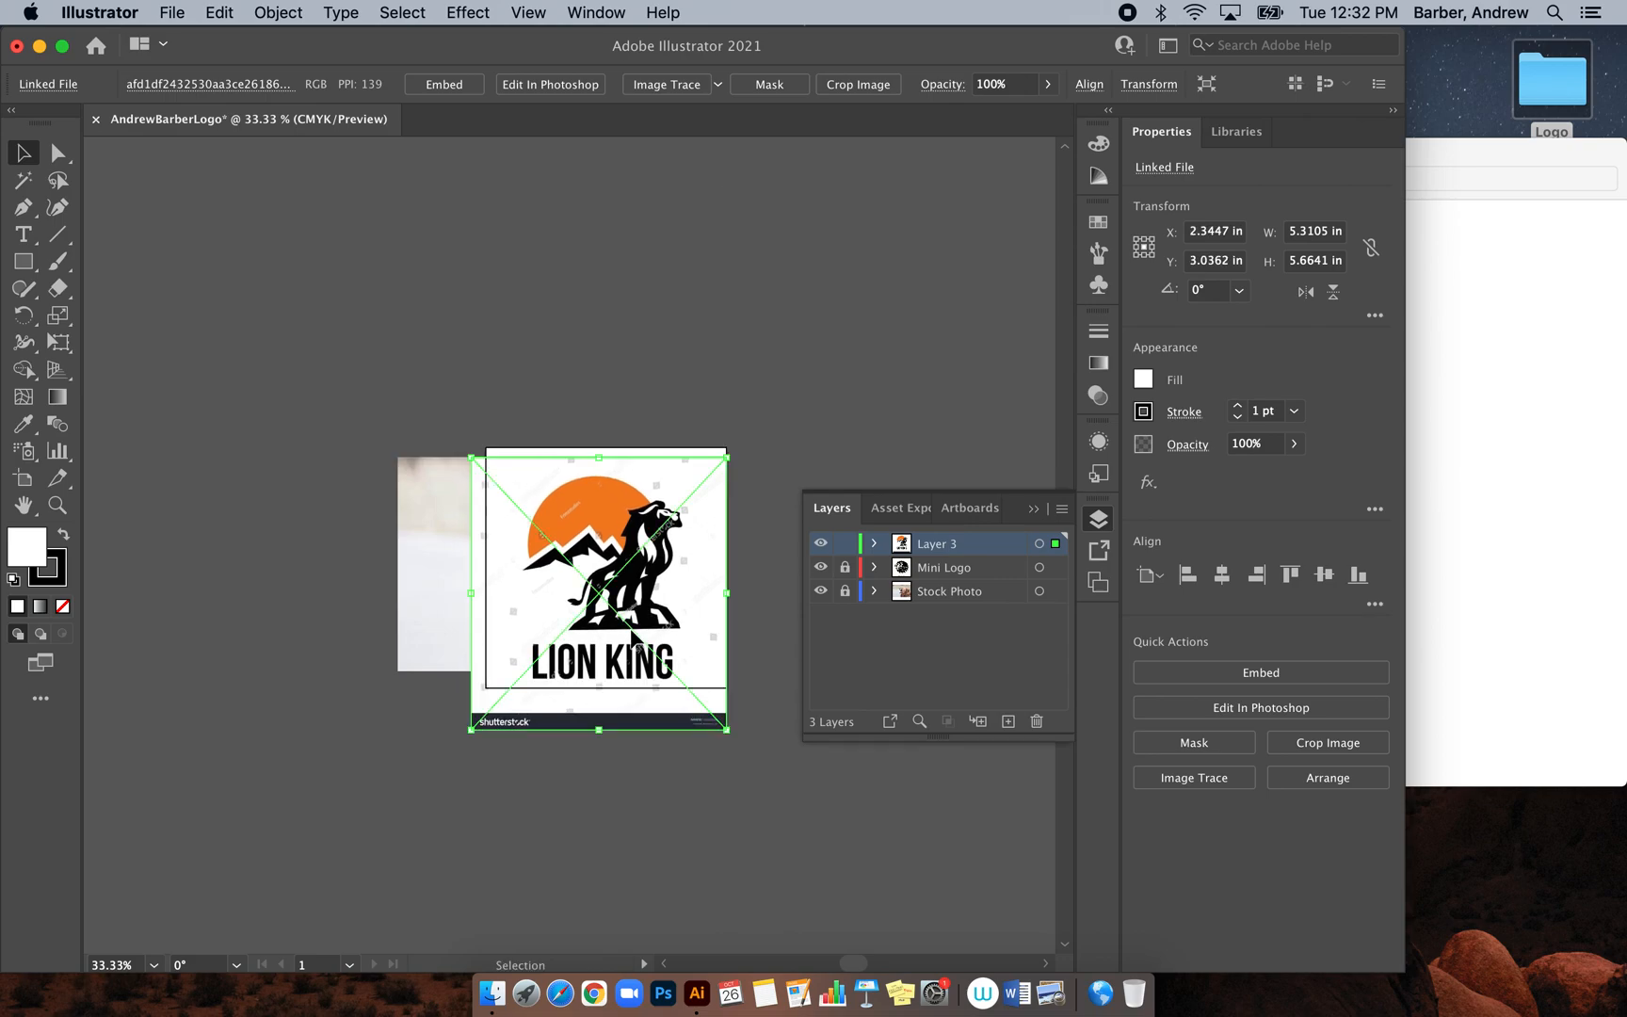
Rename Layer 3 to 'Flair'
double_click(937, 546)
type("Flair")
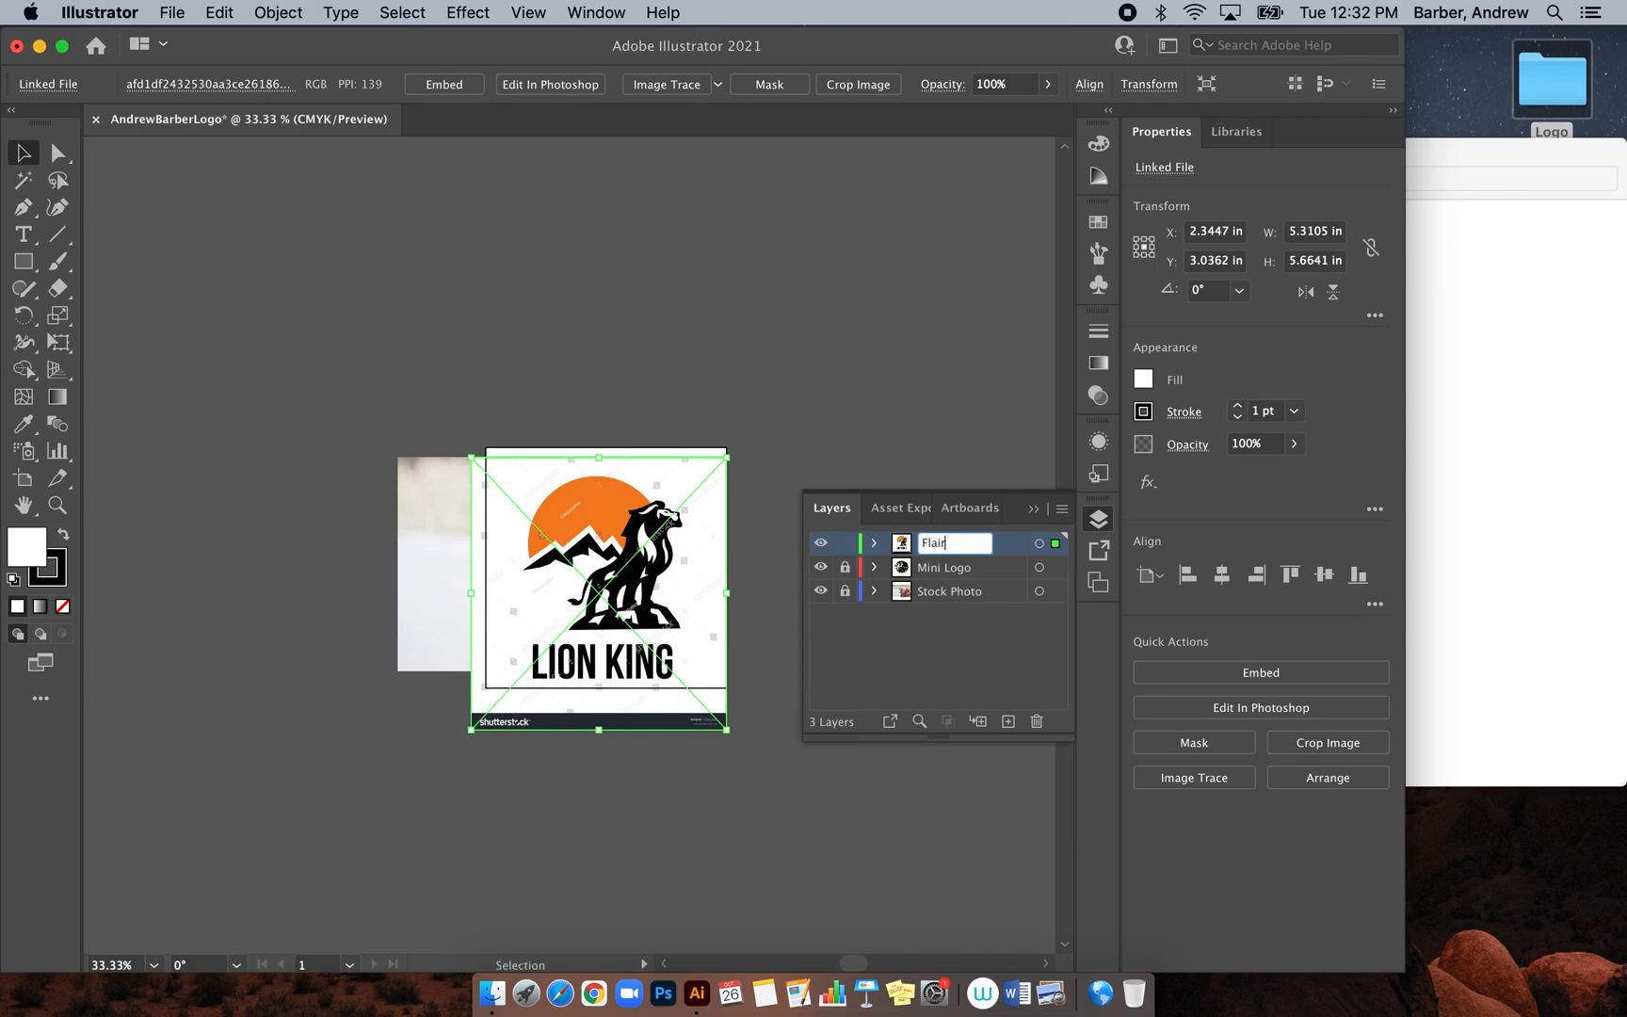
left_click(908, 660)
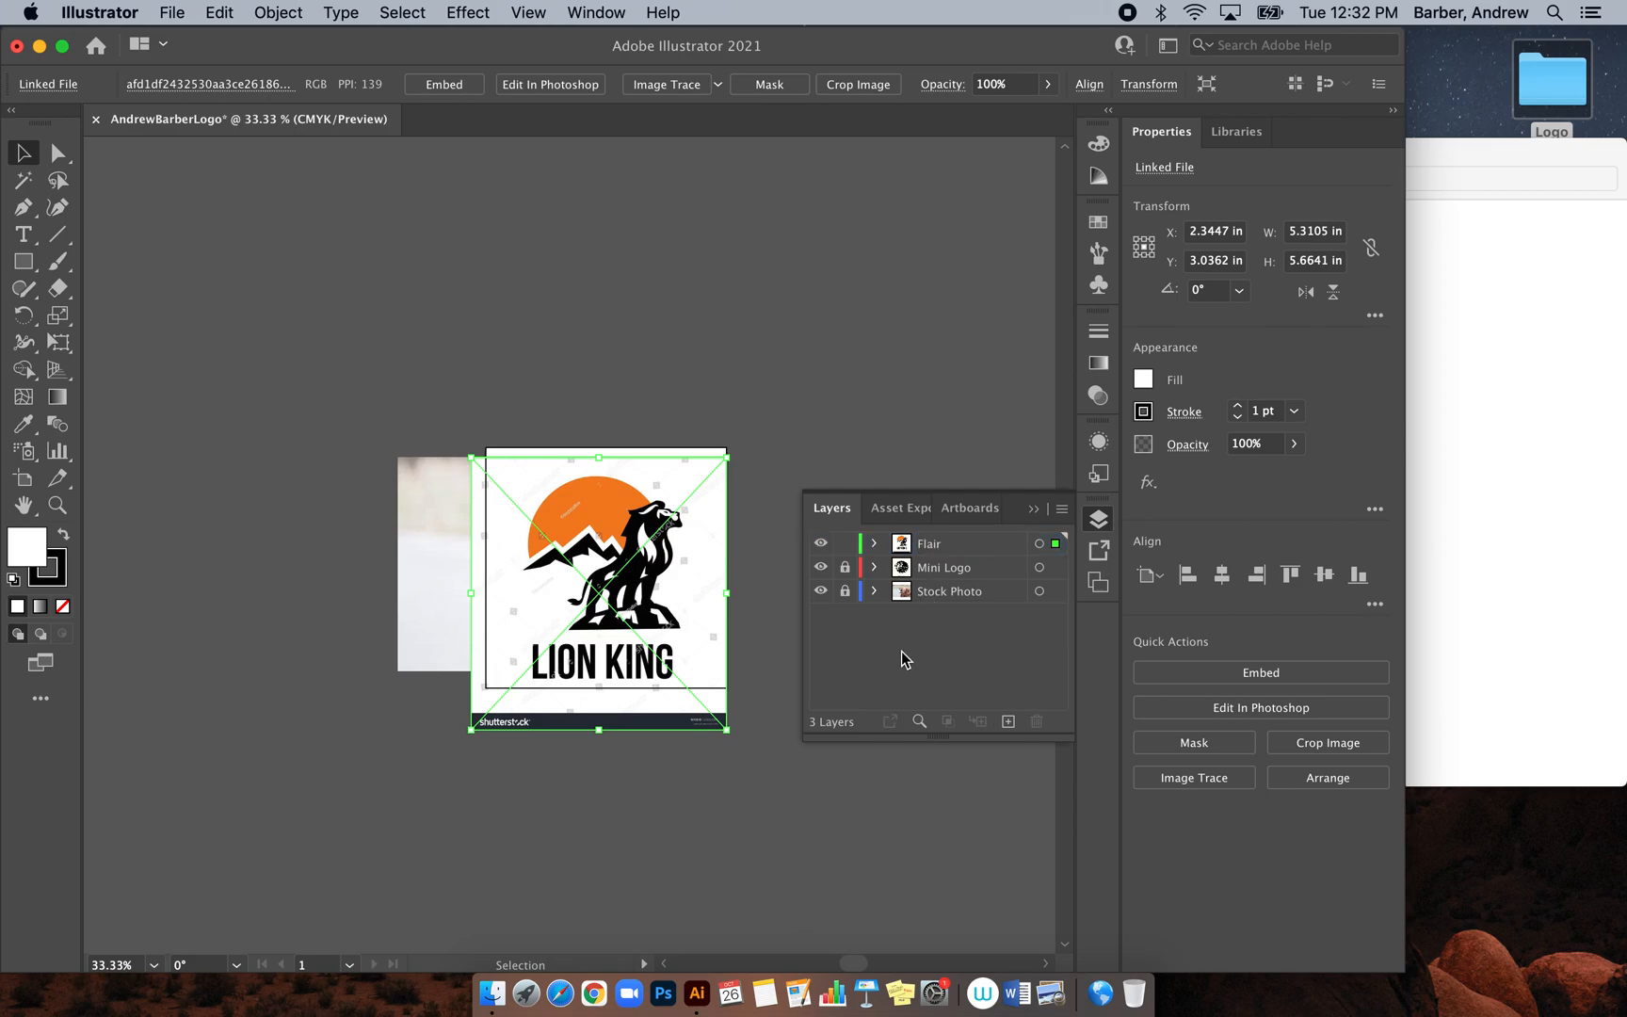
Turn on Dim Images to 50% in the Flair layer options and lock the layer
left_click(983, 547)
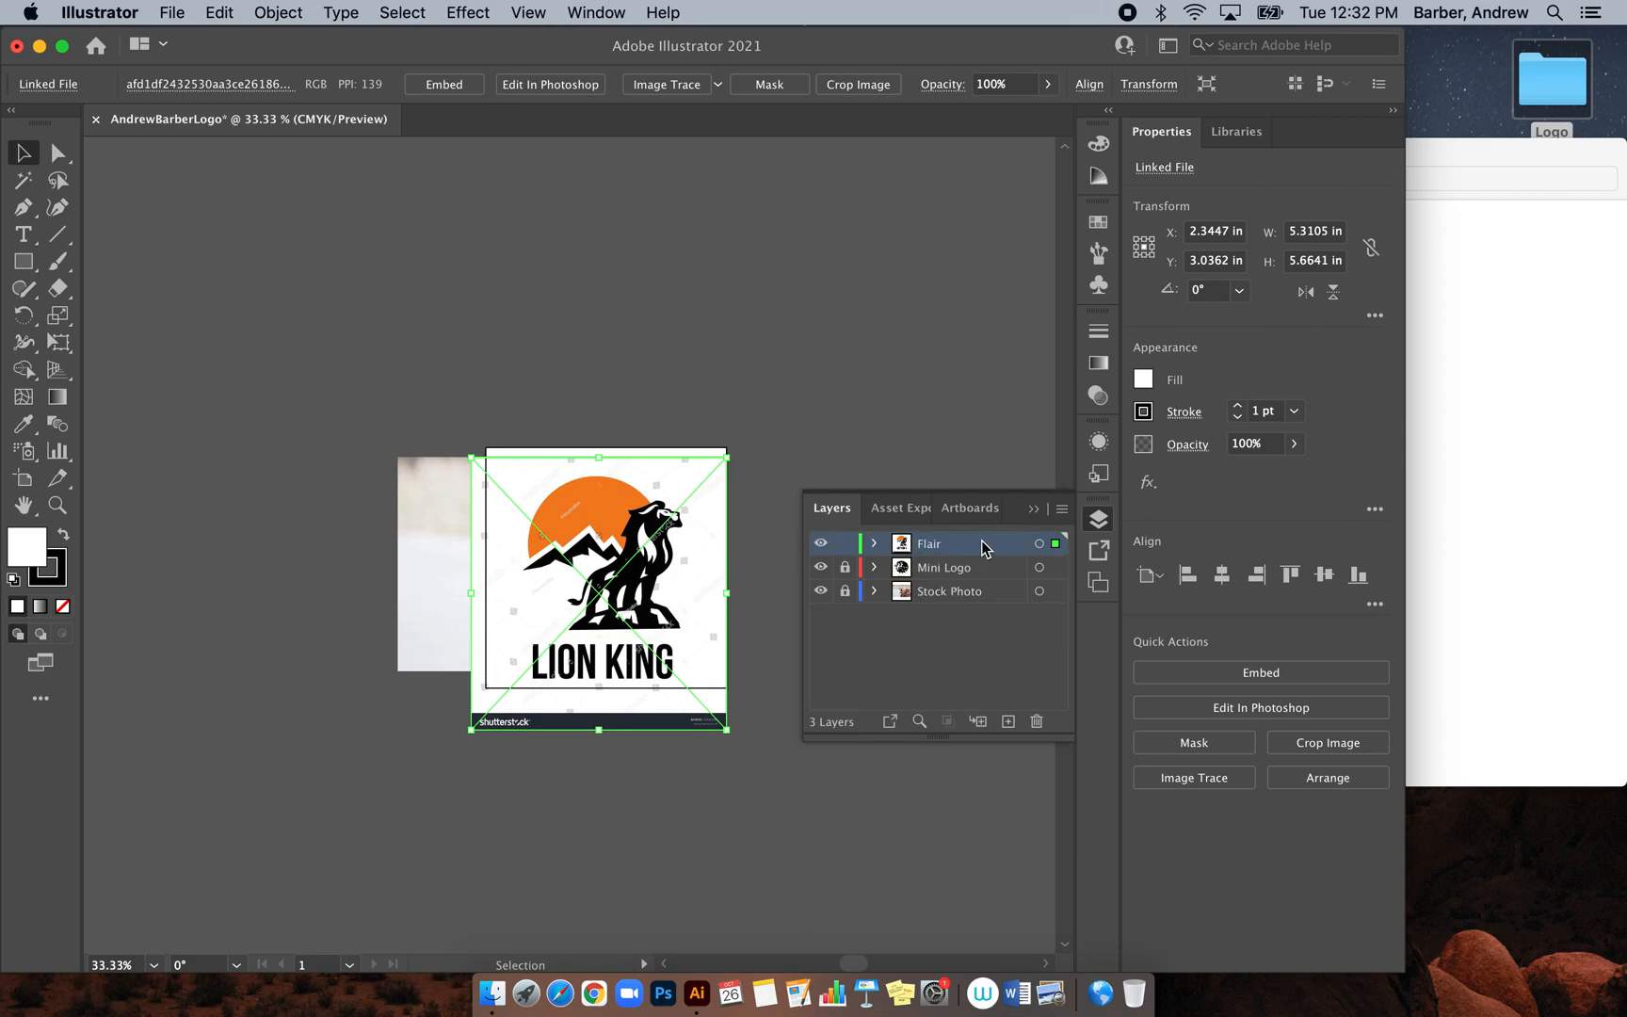
double_click(983, 547)
left_click(786, 555)
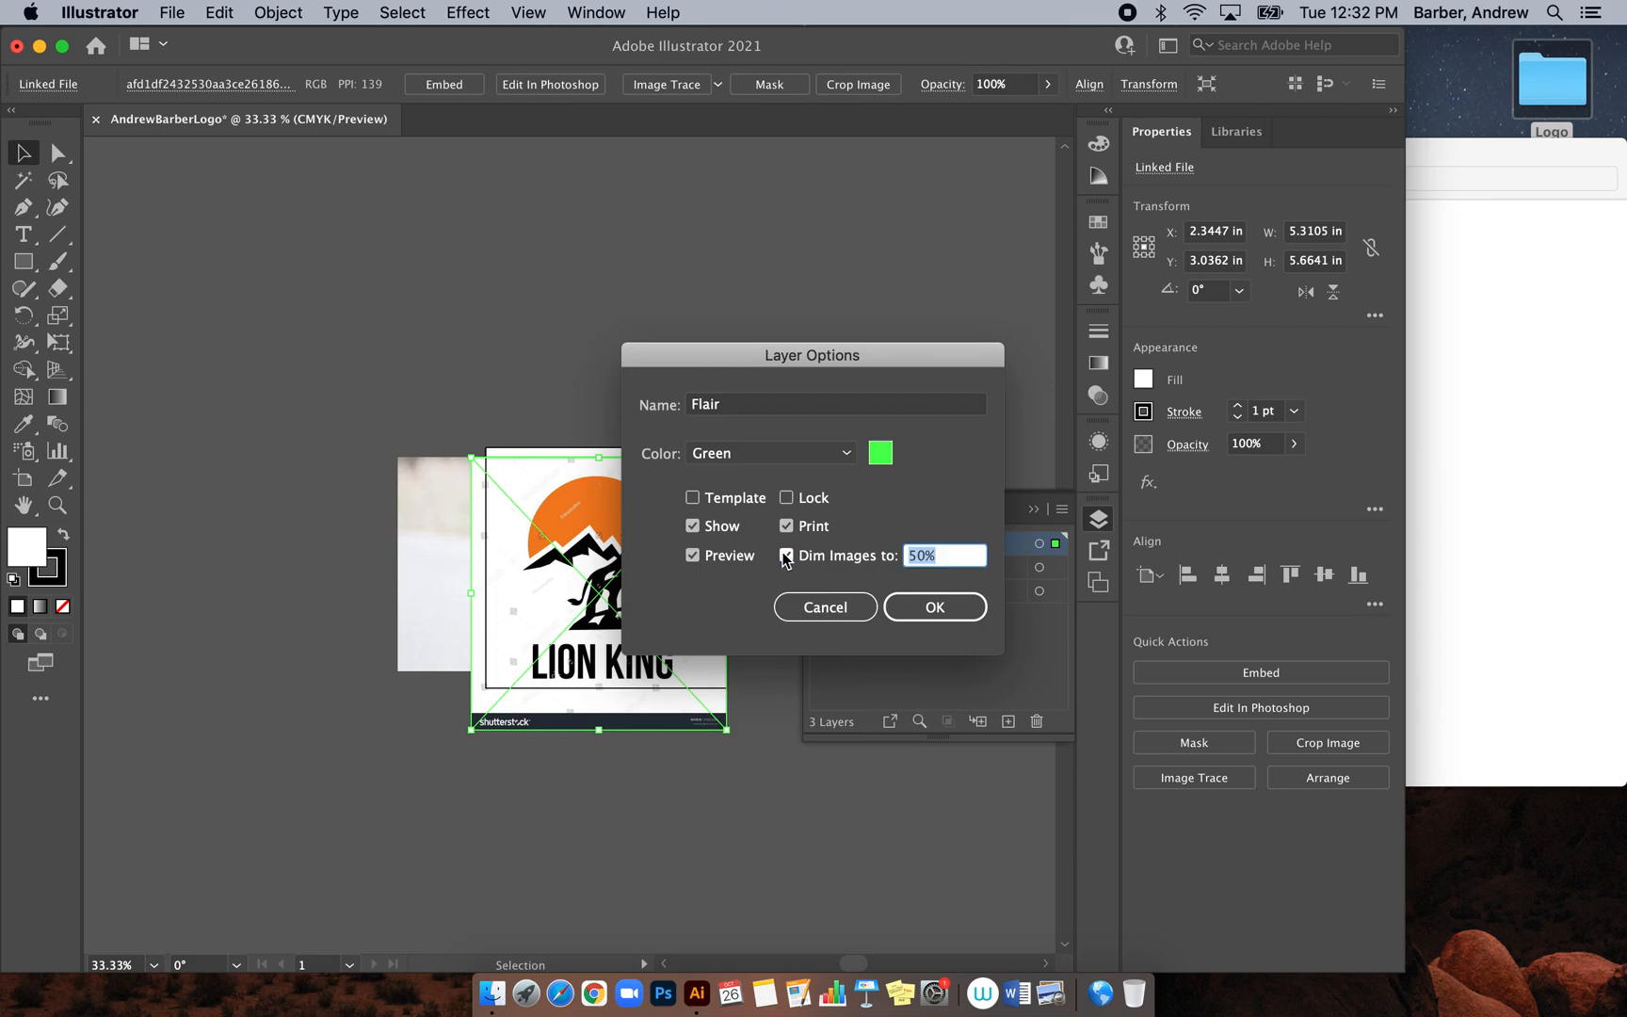
left_click(909, 607)
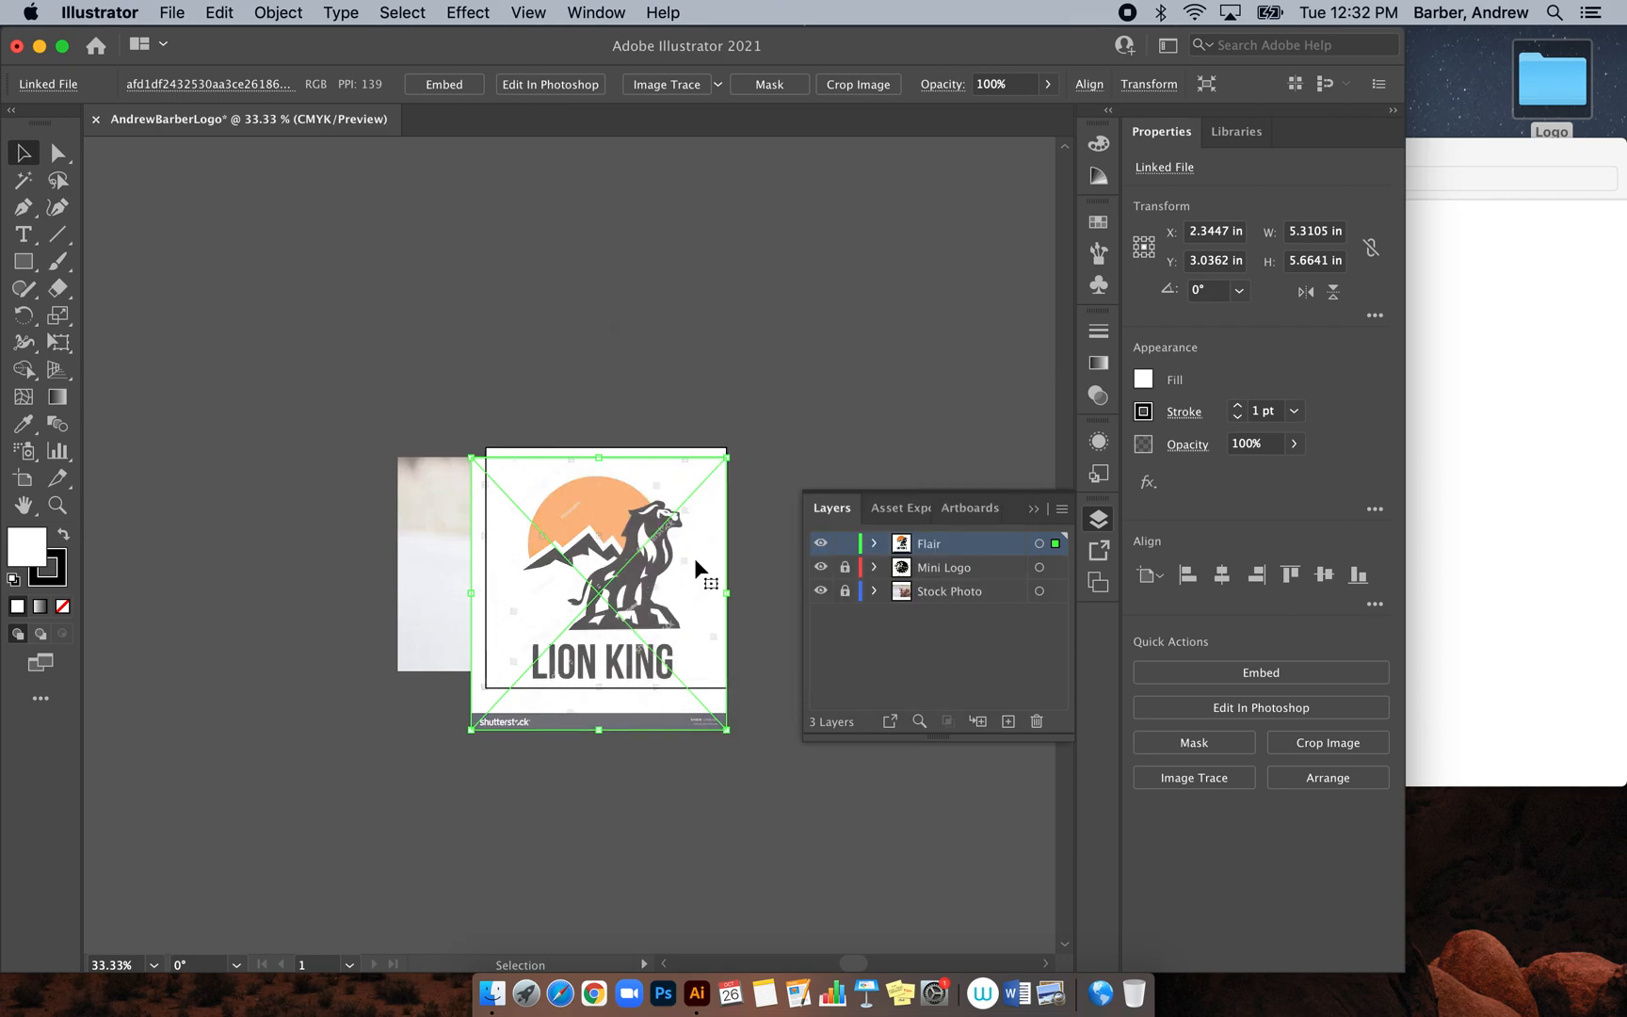
left_click(845, 544)
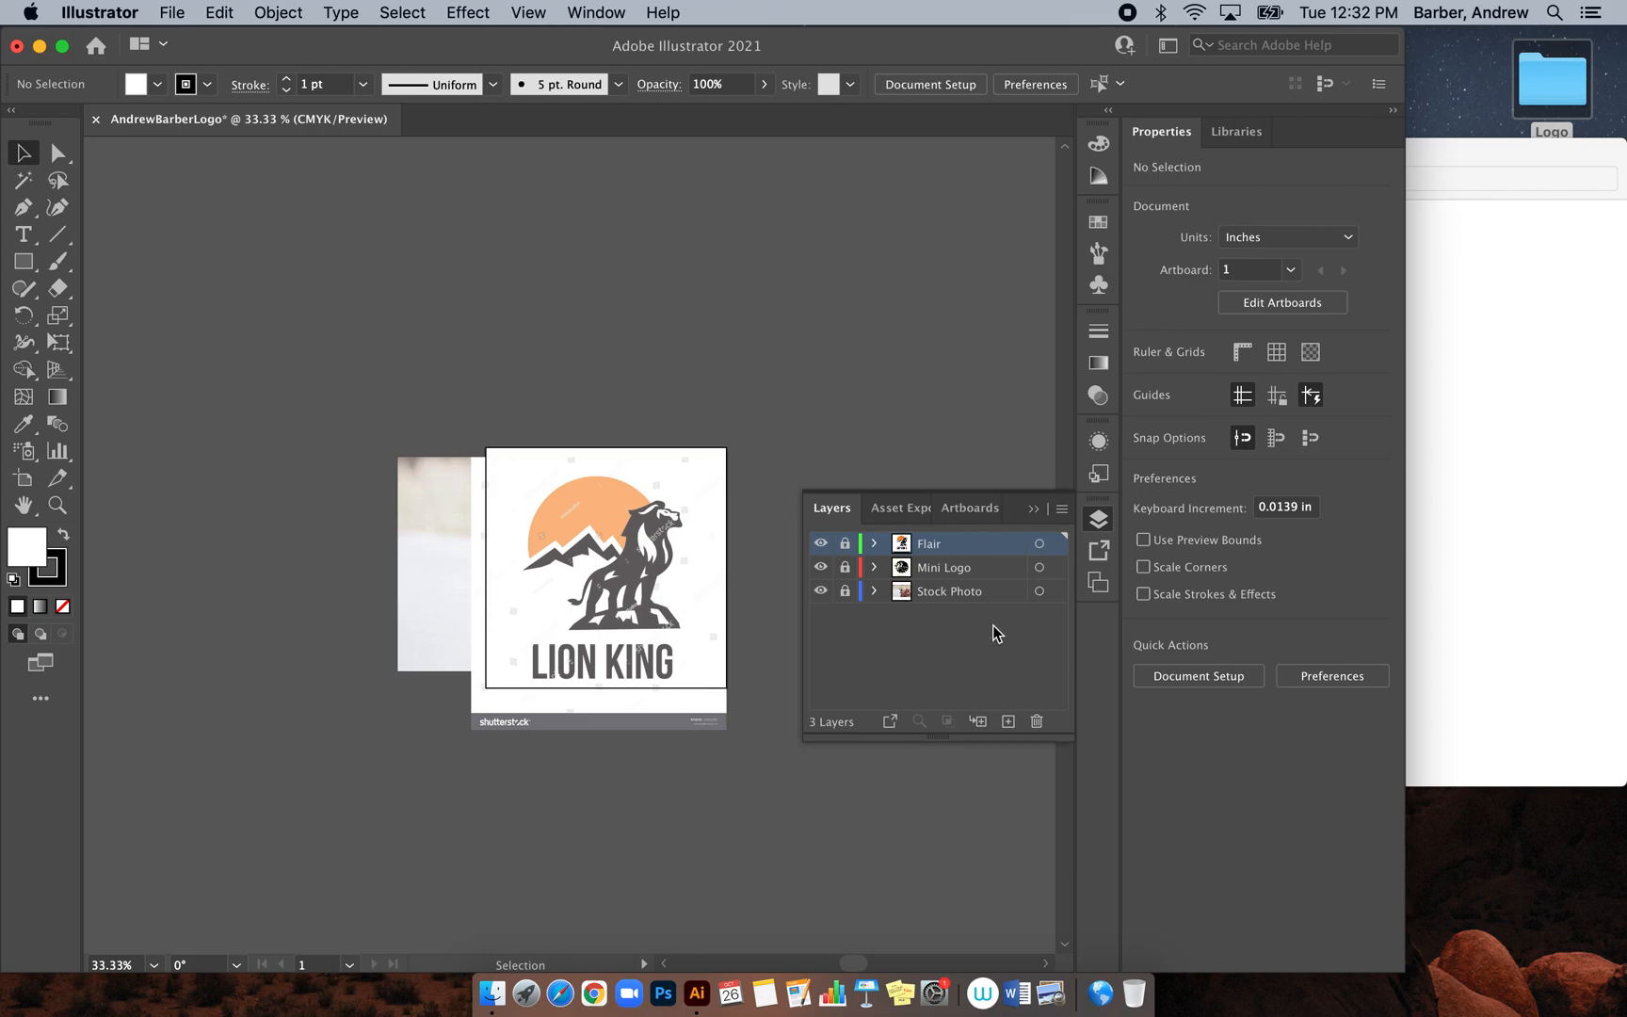
Unlock Flair, Mini Logo and Stock Photo, hide Mini Logo and Stock Photo, and select the LION KING image
left_click(845, 543)
left_click(845, 567)
left_click(844, 590)
left_click(821, 567)
left_click(821, 590)
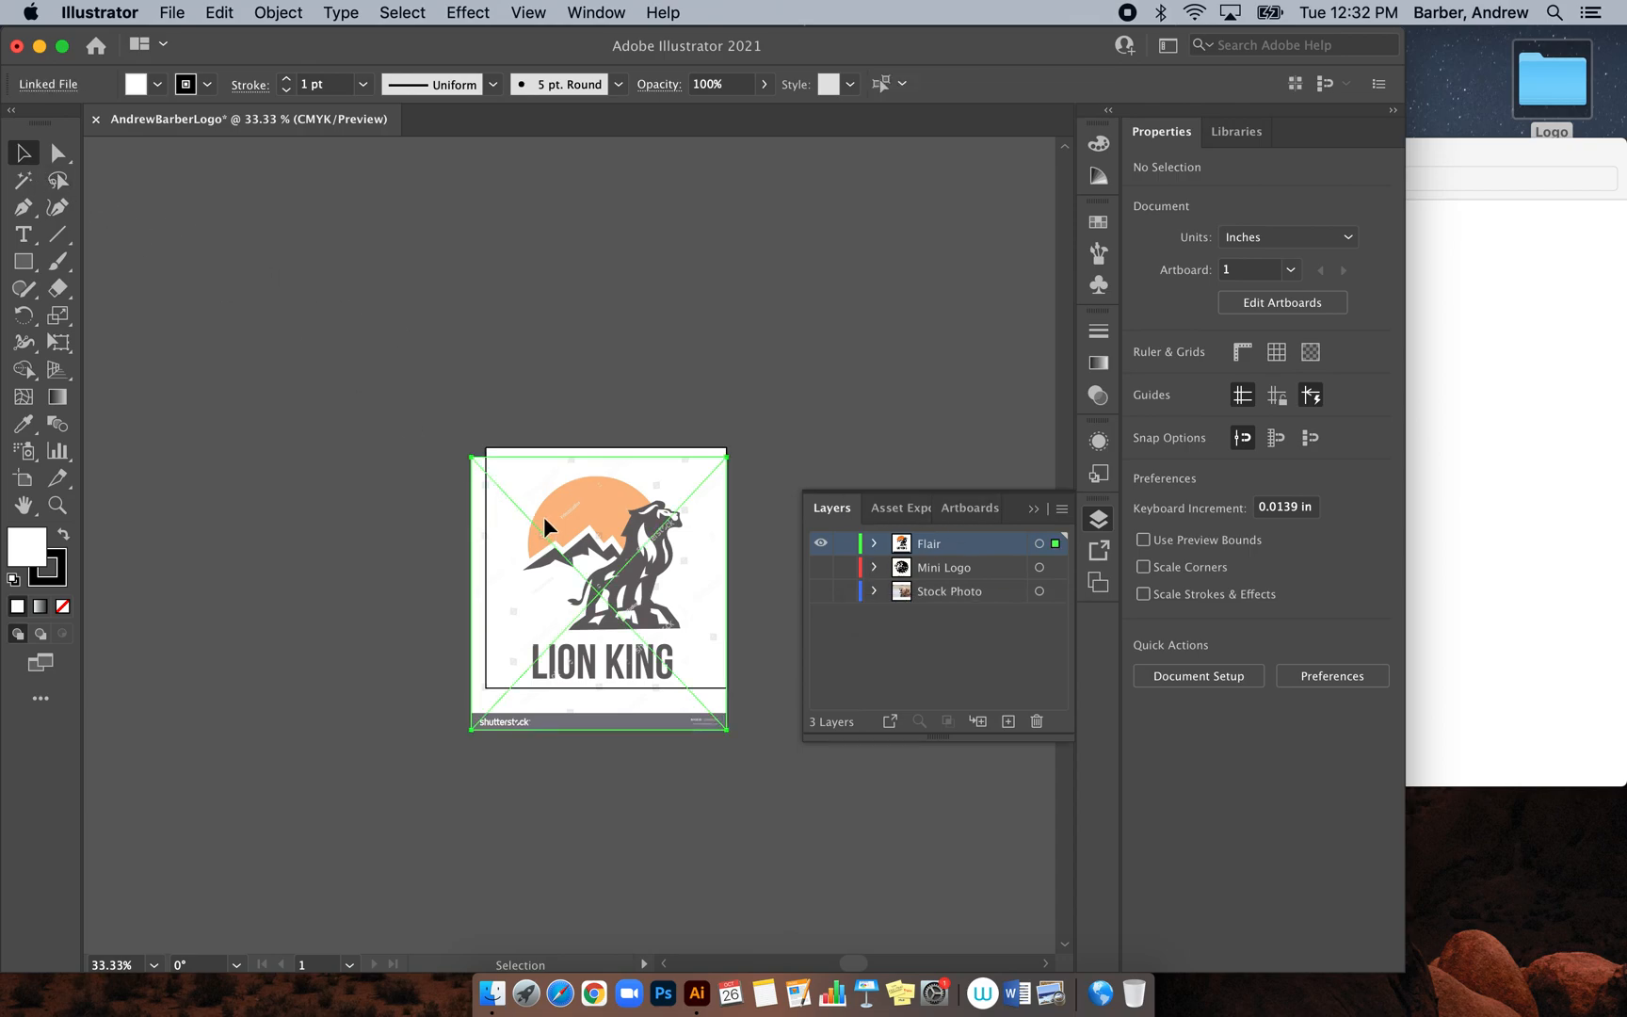
left_click(542, 516)
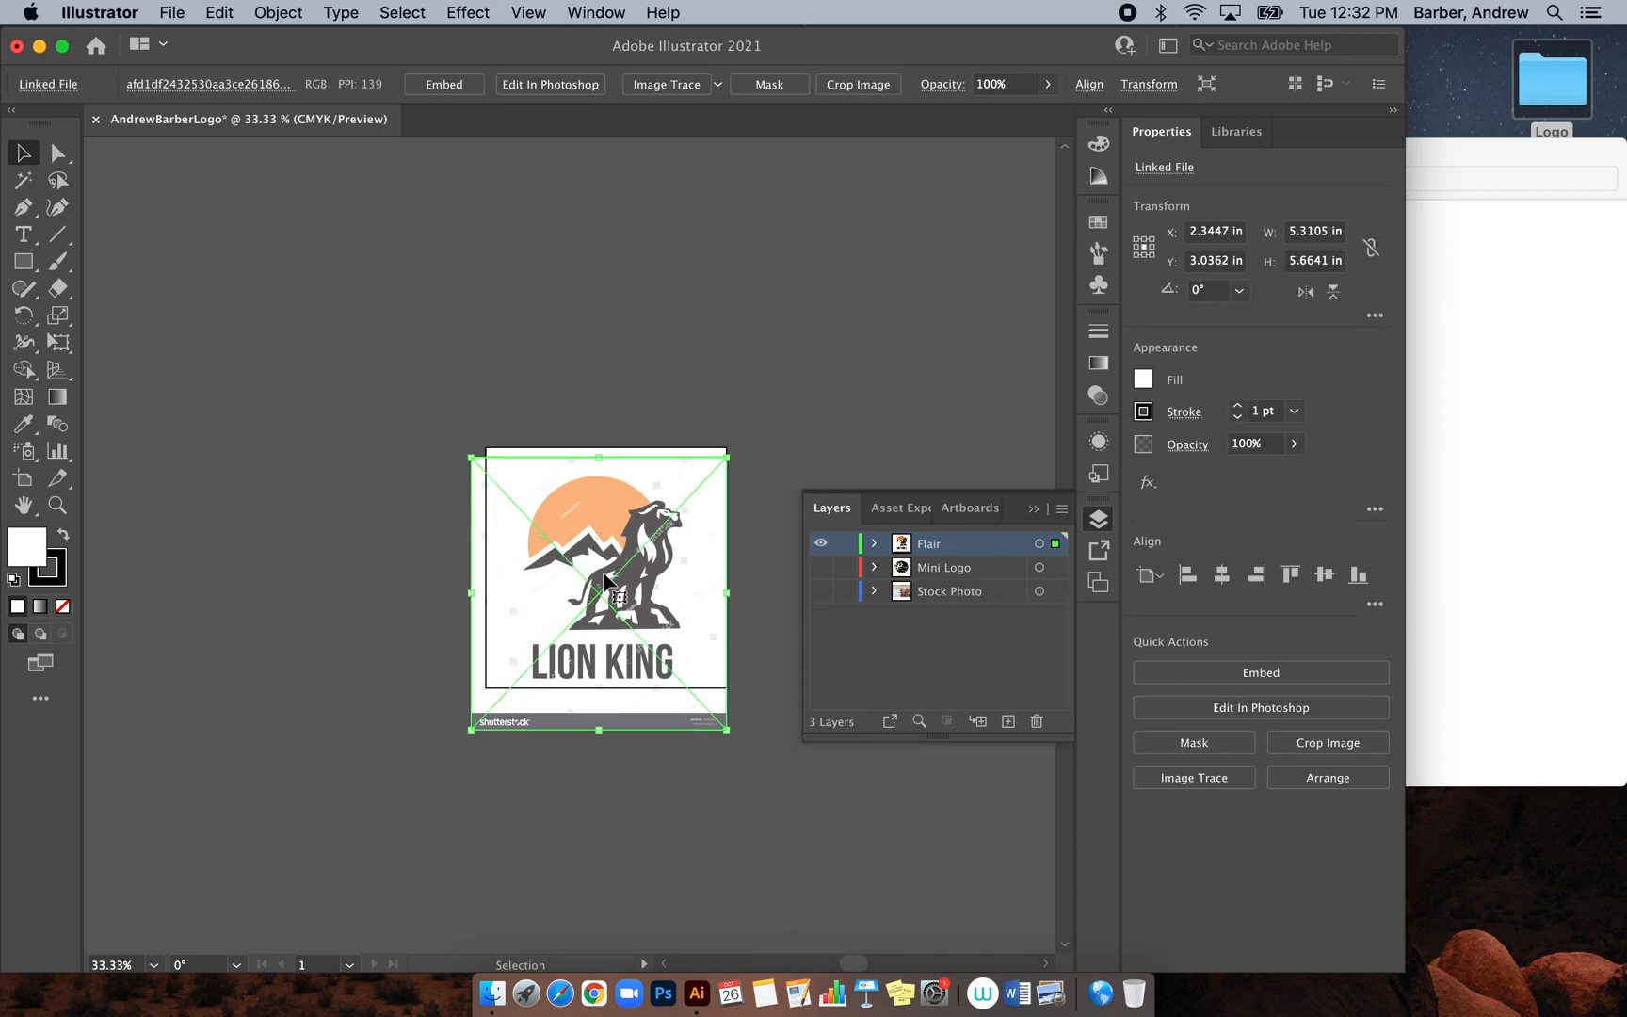
Embed the LION KING image, then lock and hide the Flair layer
left_click(444, 85)
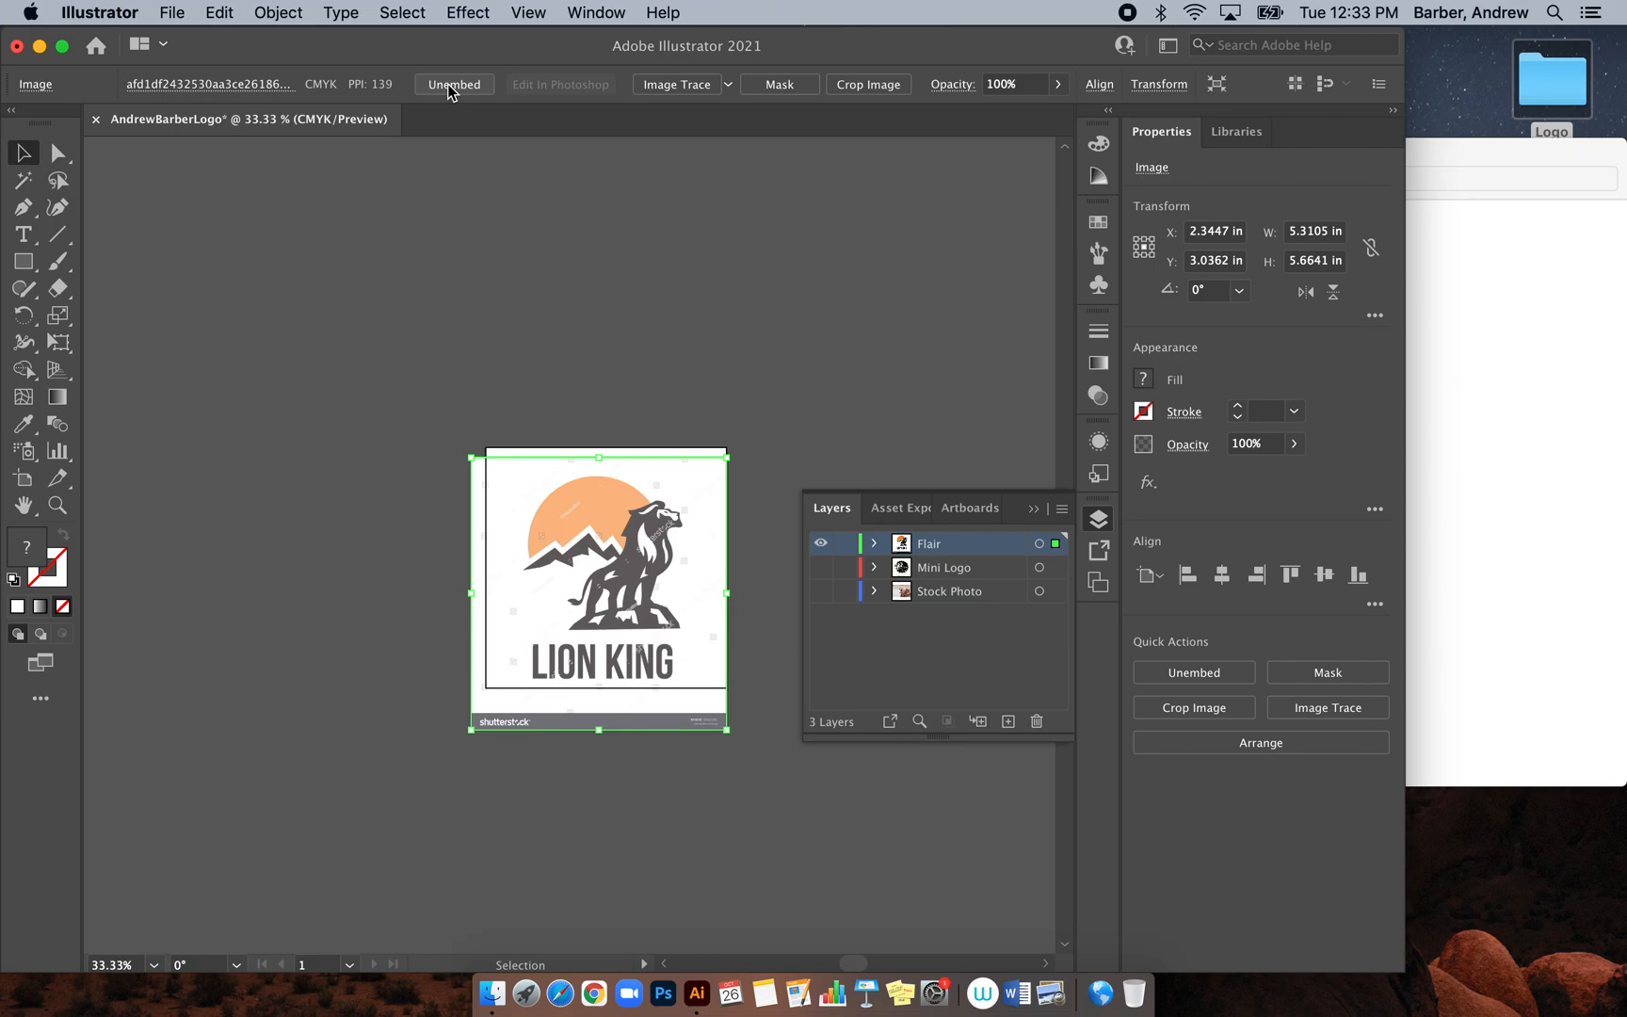
left_click(1503, 428)
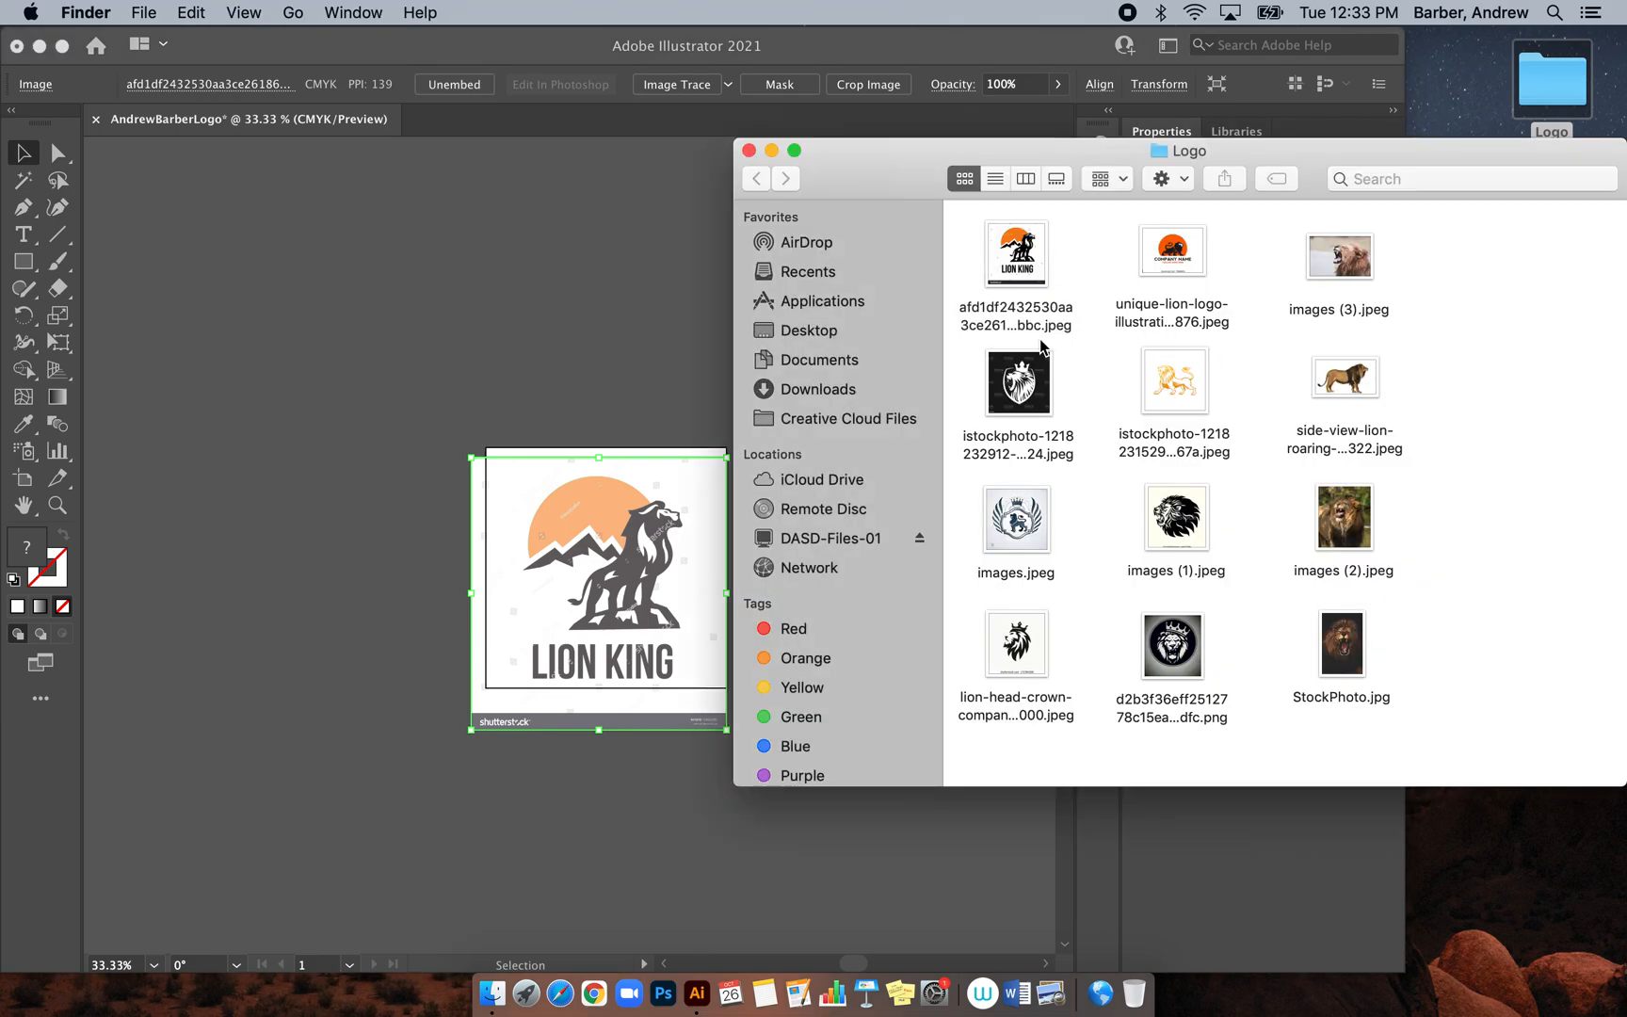
left_click(556, 353)
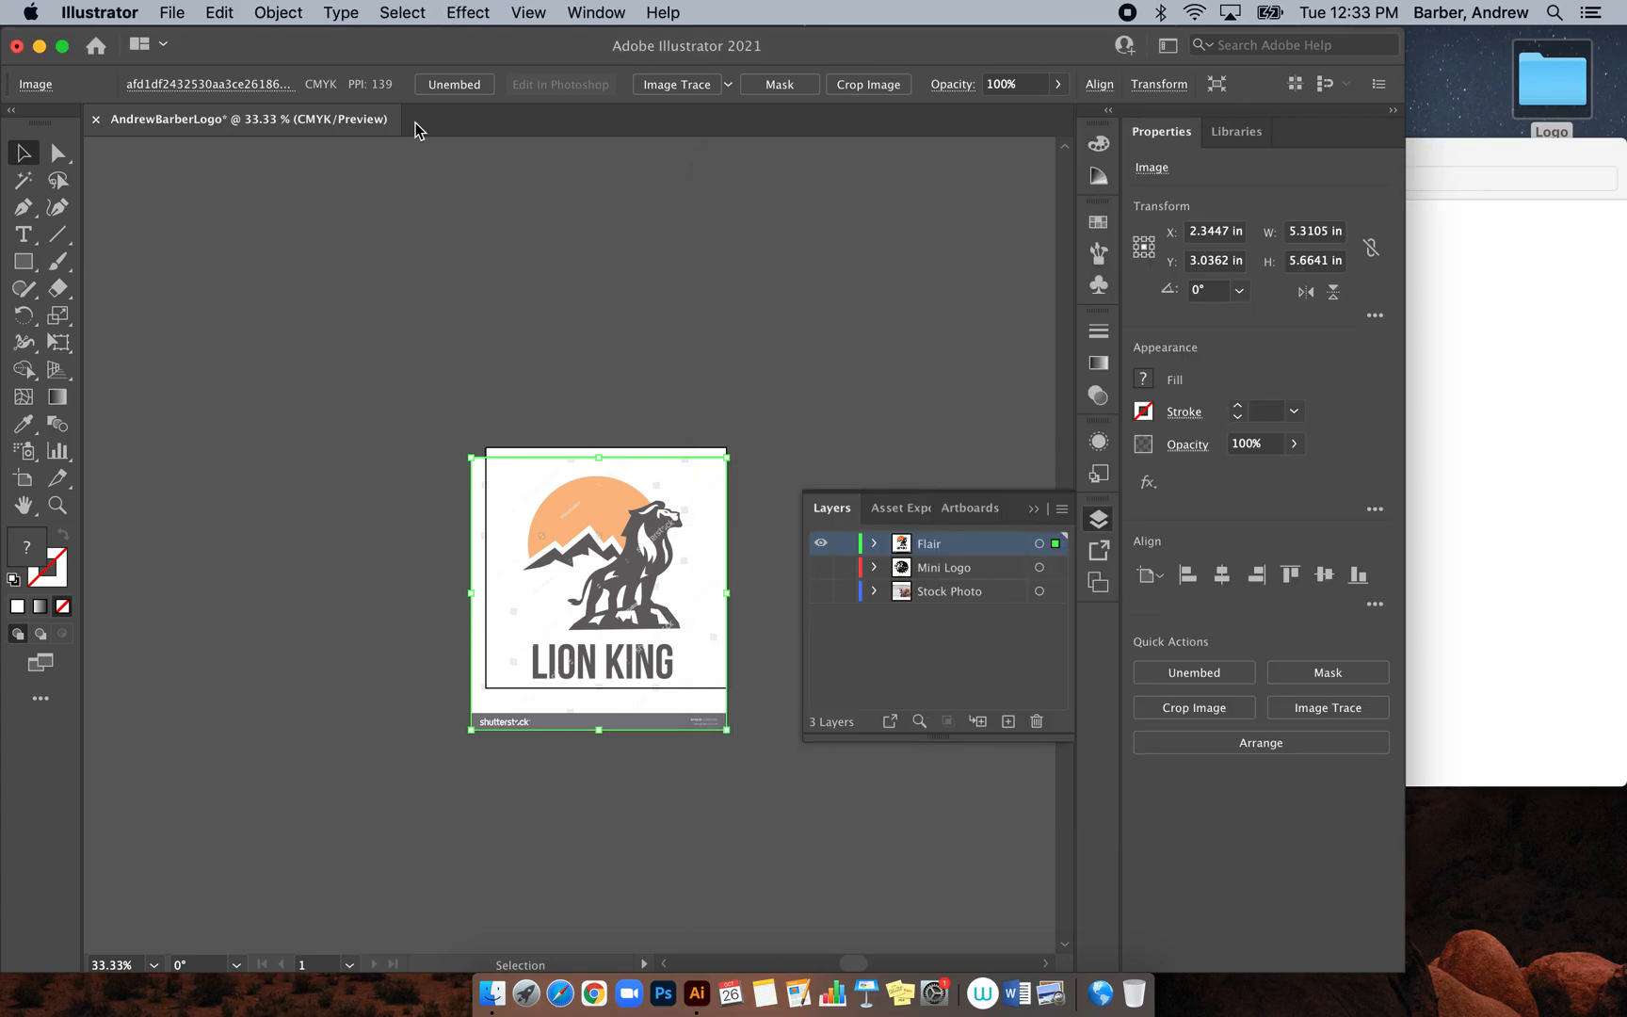
left_click(846, 543)
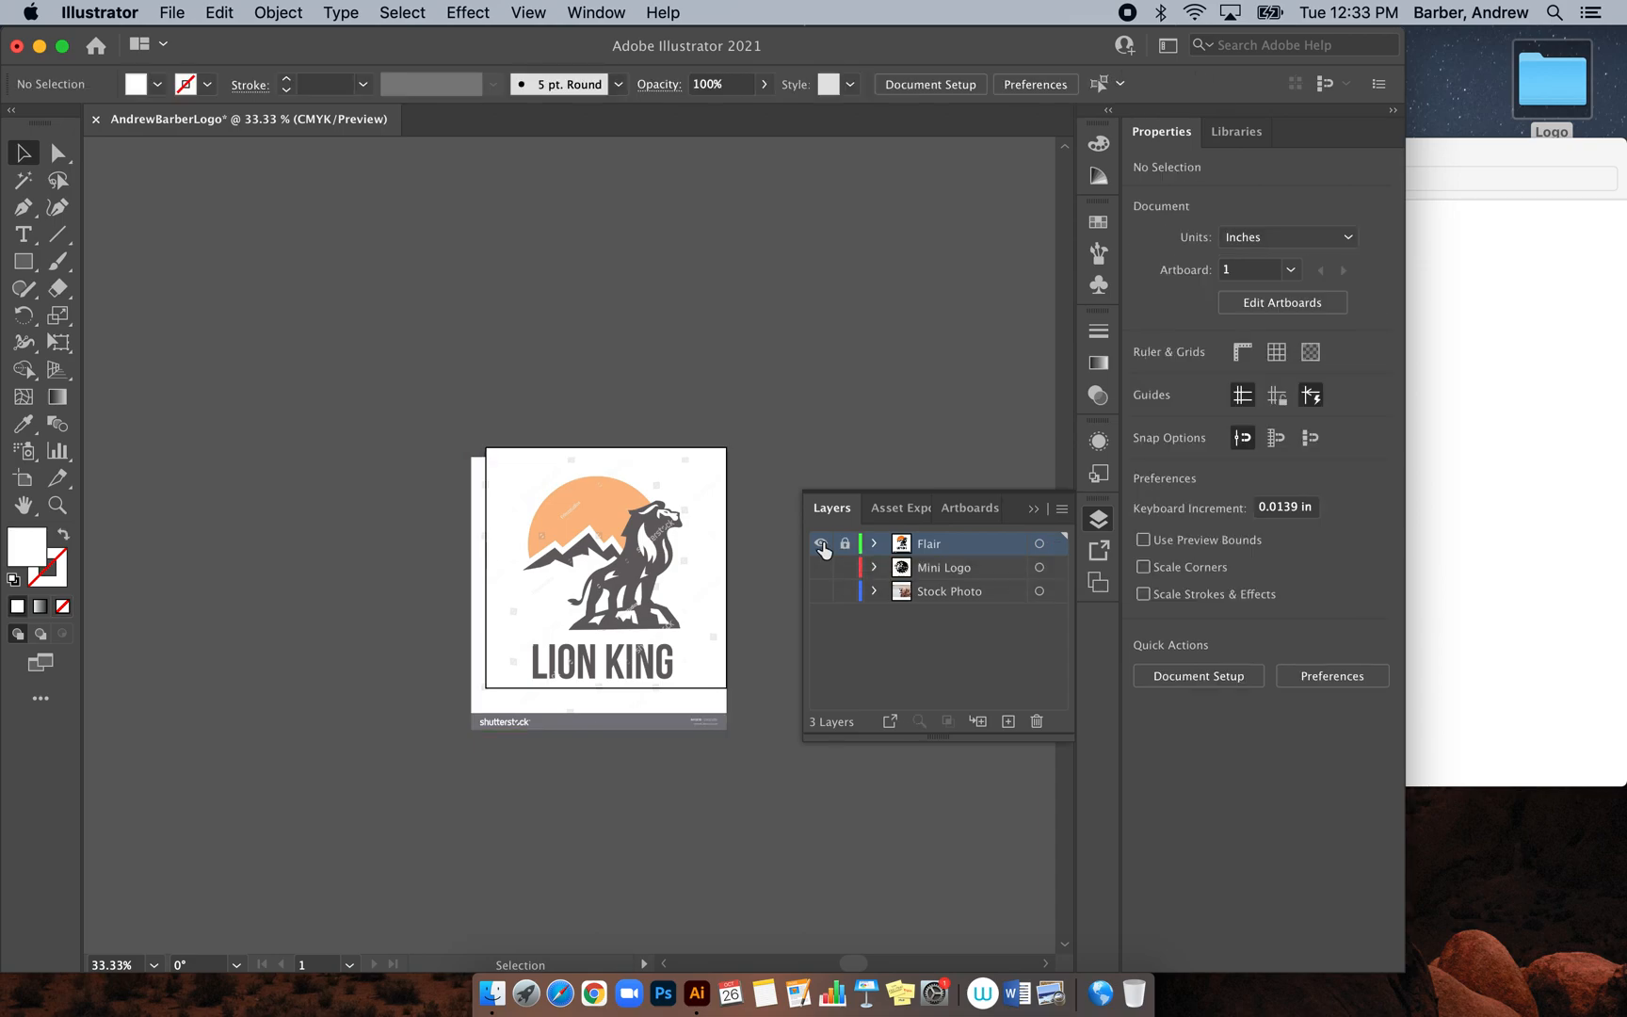
left_click(821, 543, "super")
Show Mini Logo, embed its lion head image, then lock and hide the layer
left_click(819, 567, "super")
left_click(970, 570)
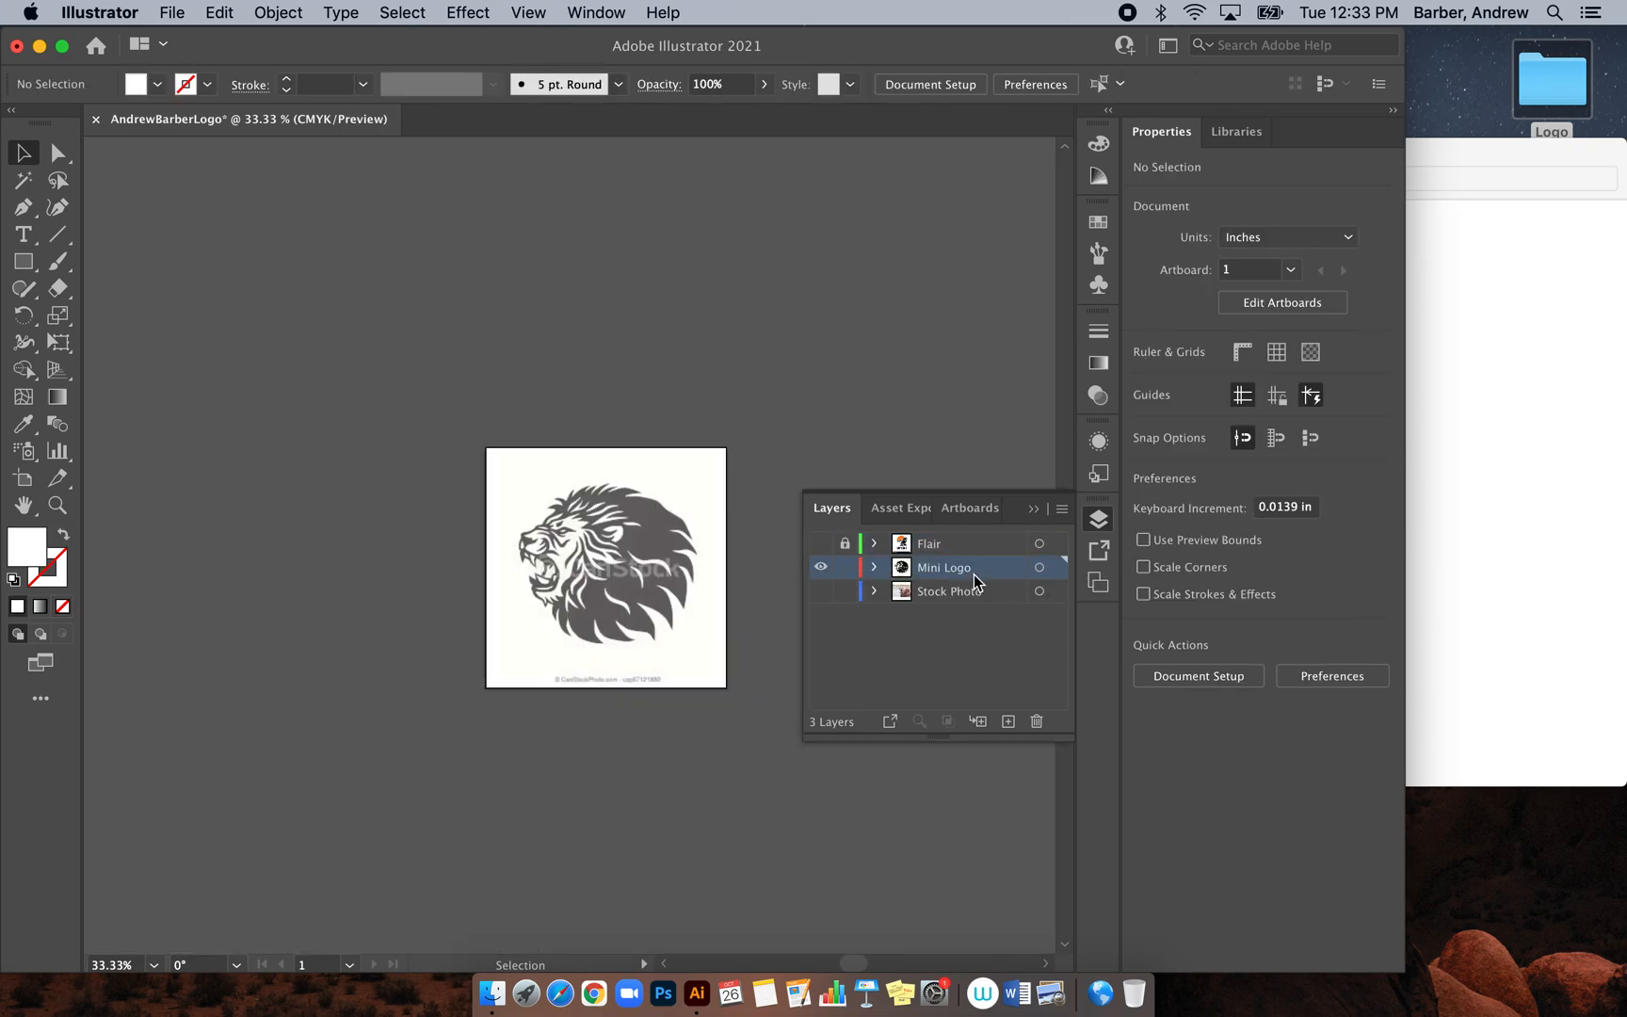
left_click(647, 567)
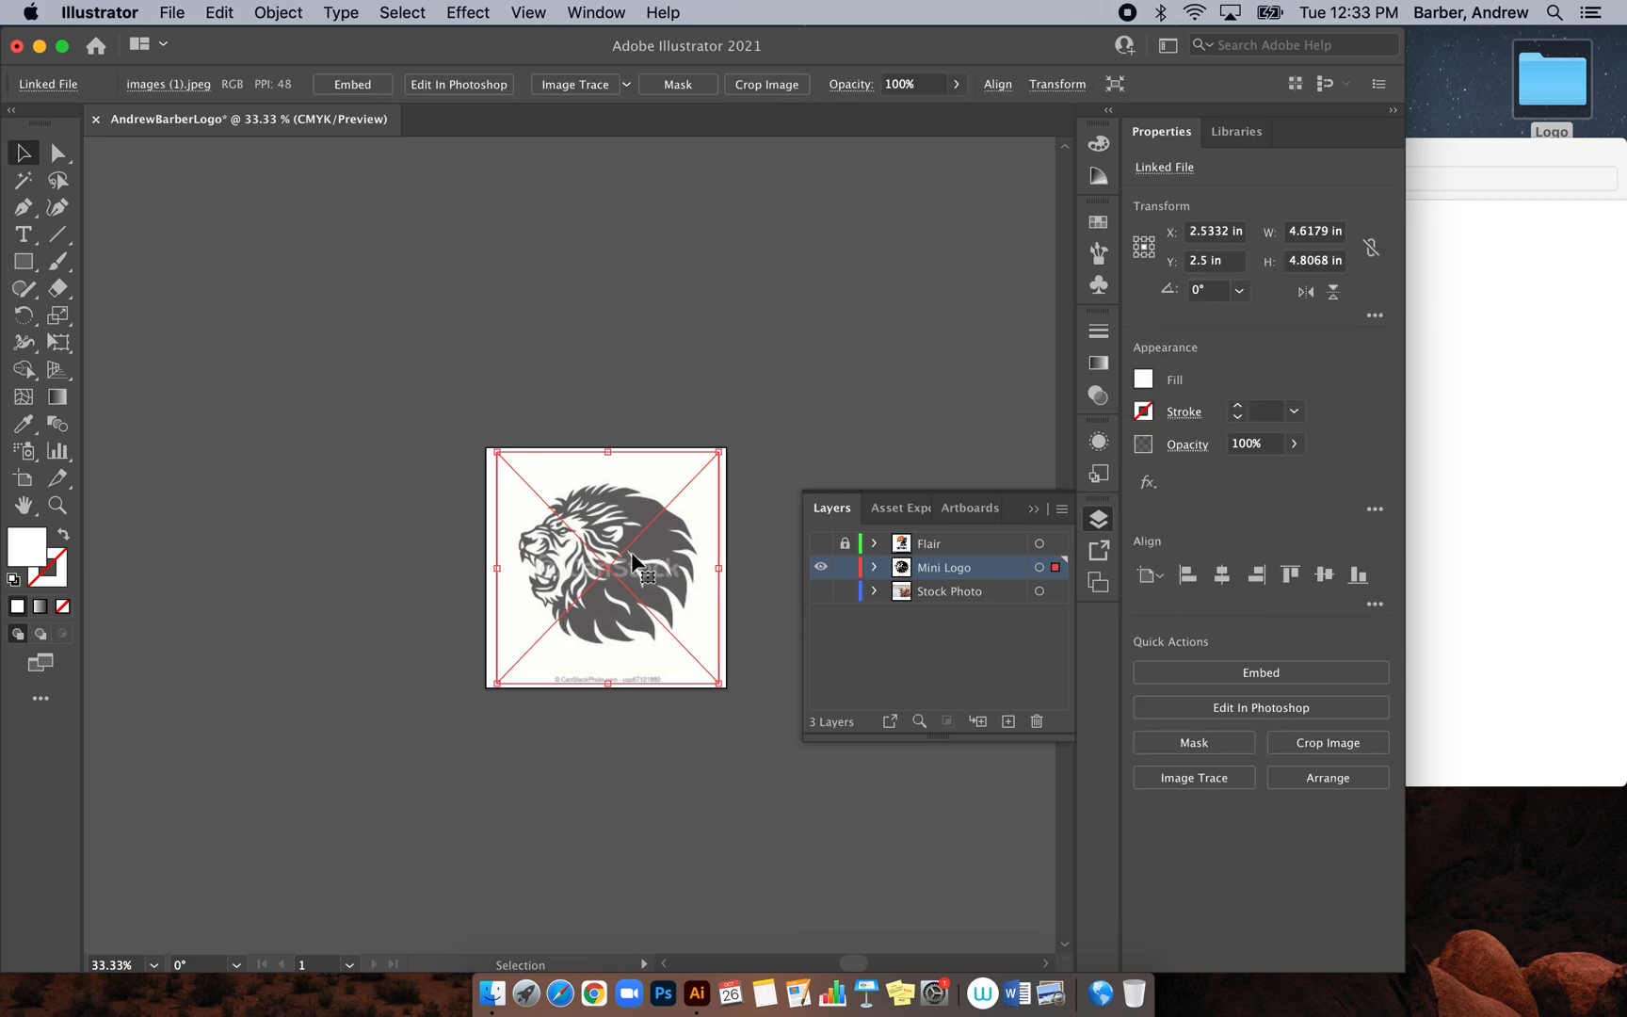
left_click(352, 85)
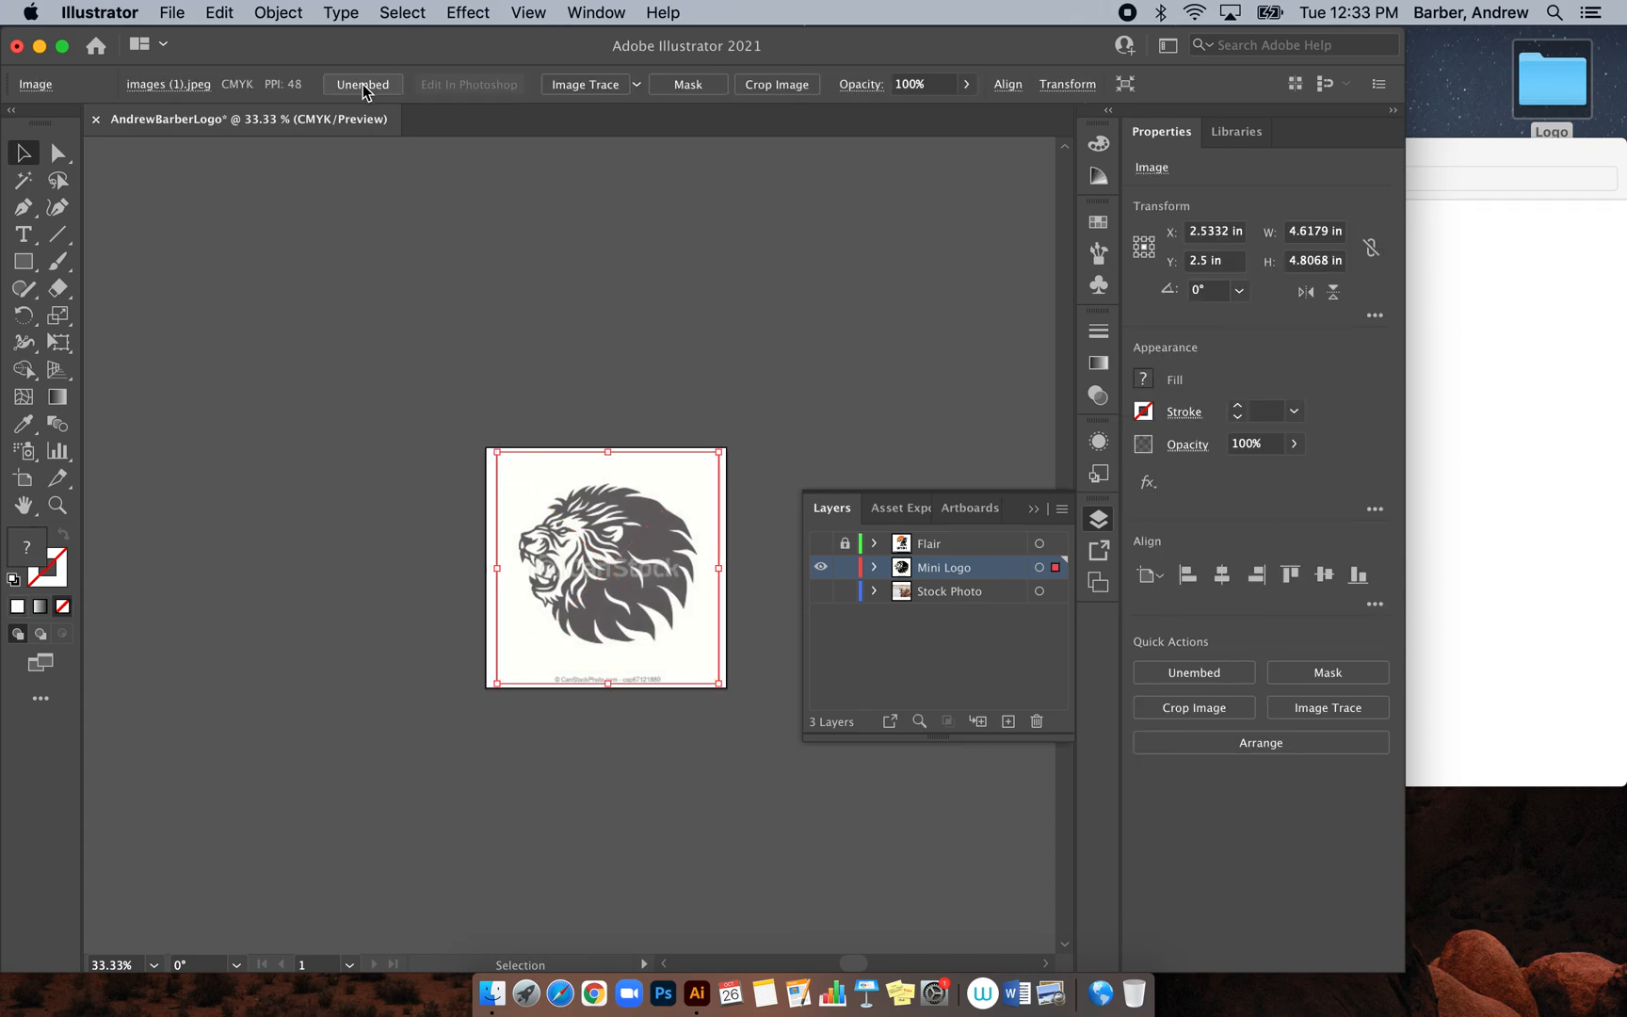
left_click(843, 569)
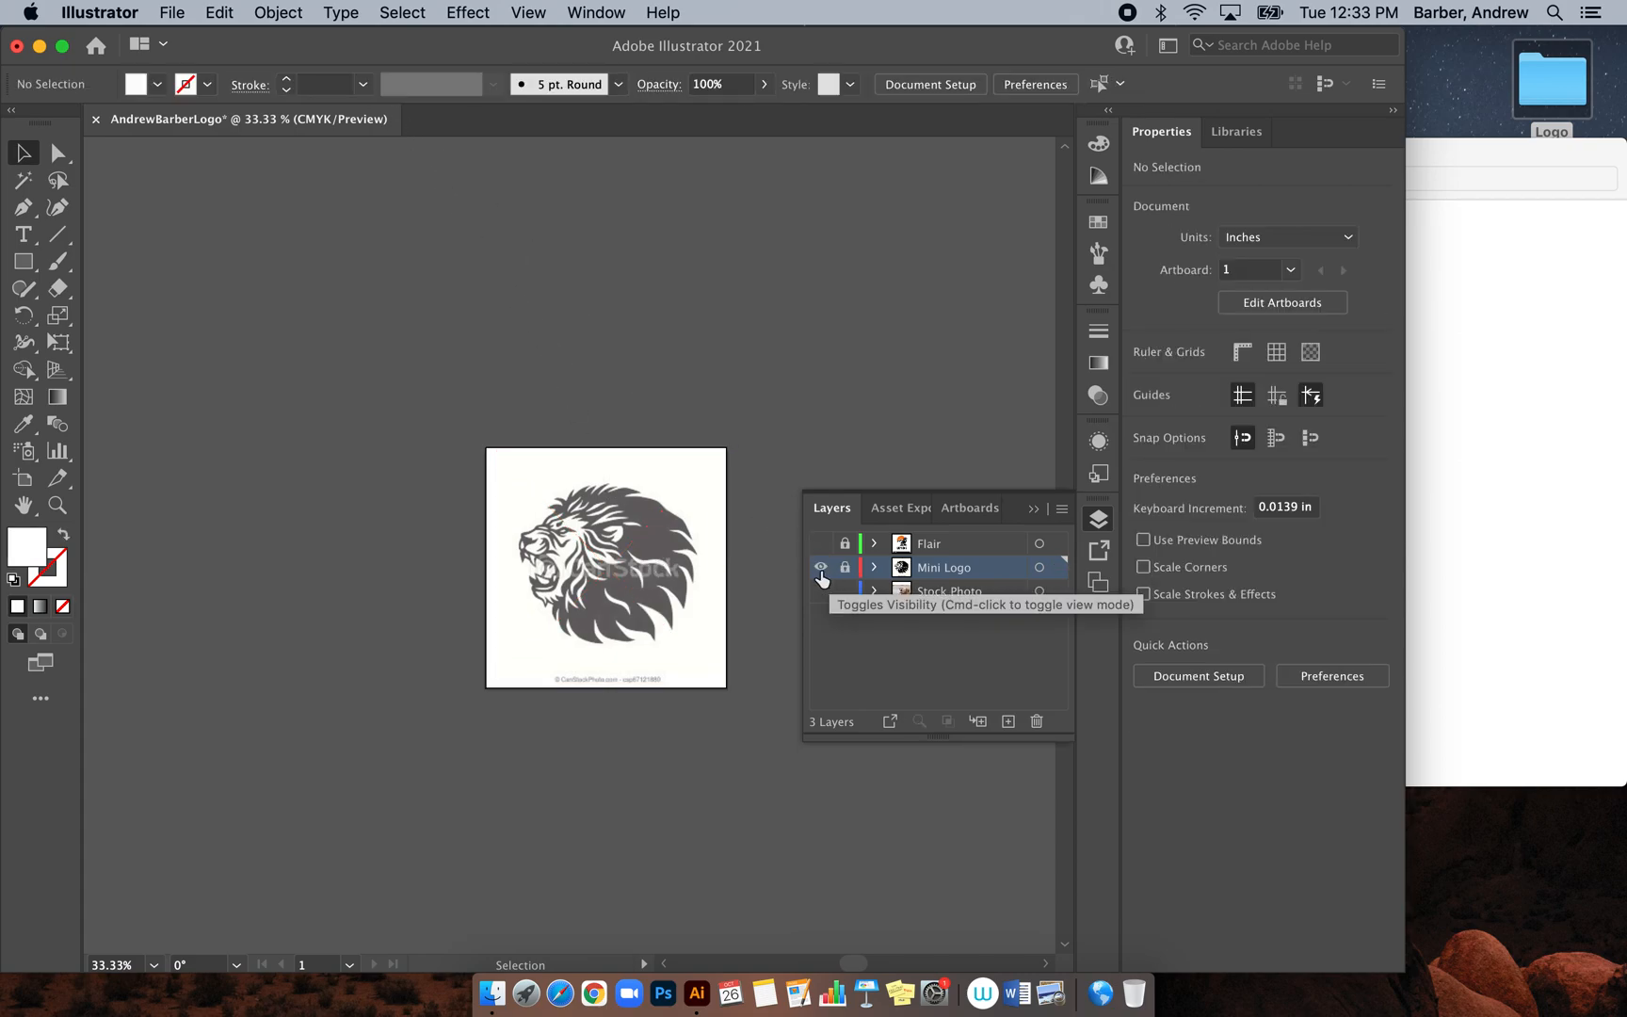
left_click(820, 569, "super")
Show Stock Photo, embed the roaring lion photo, and lock the layer
left_click(821, 590, "super")
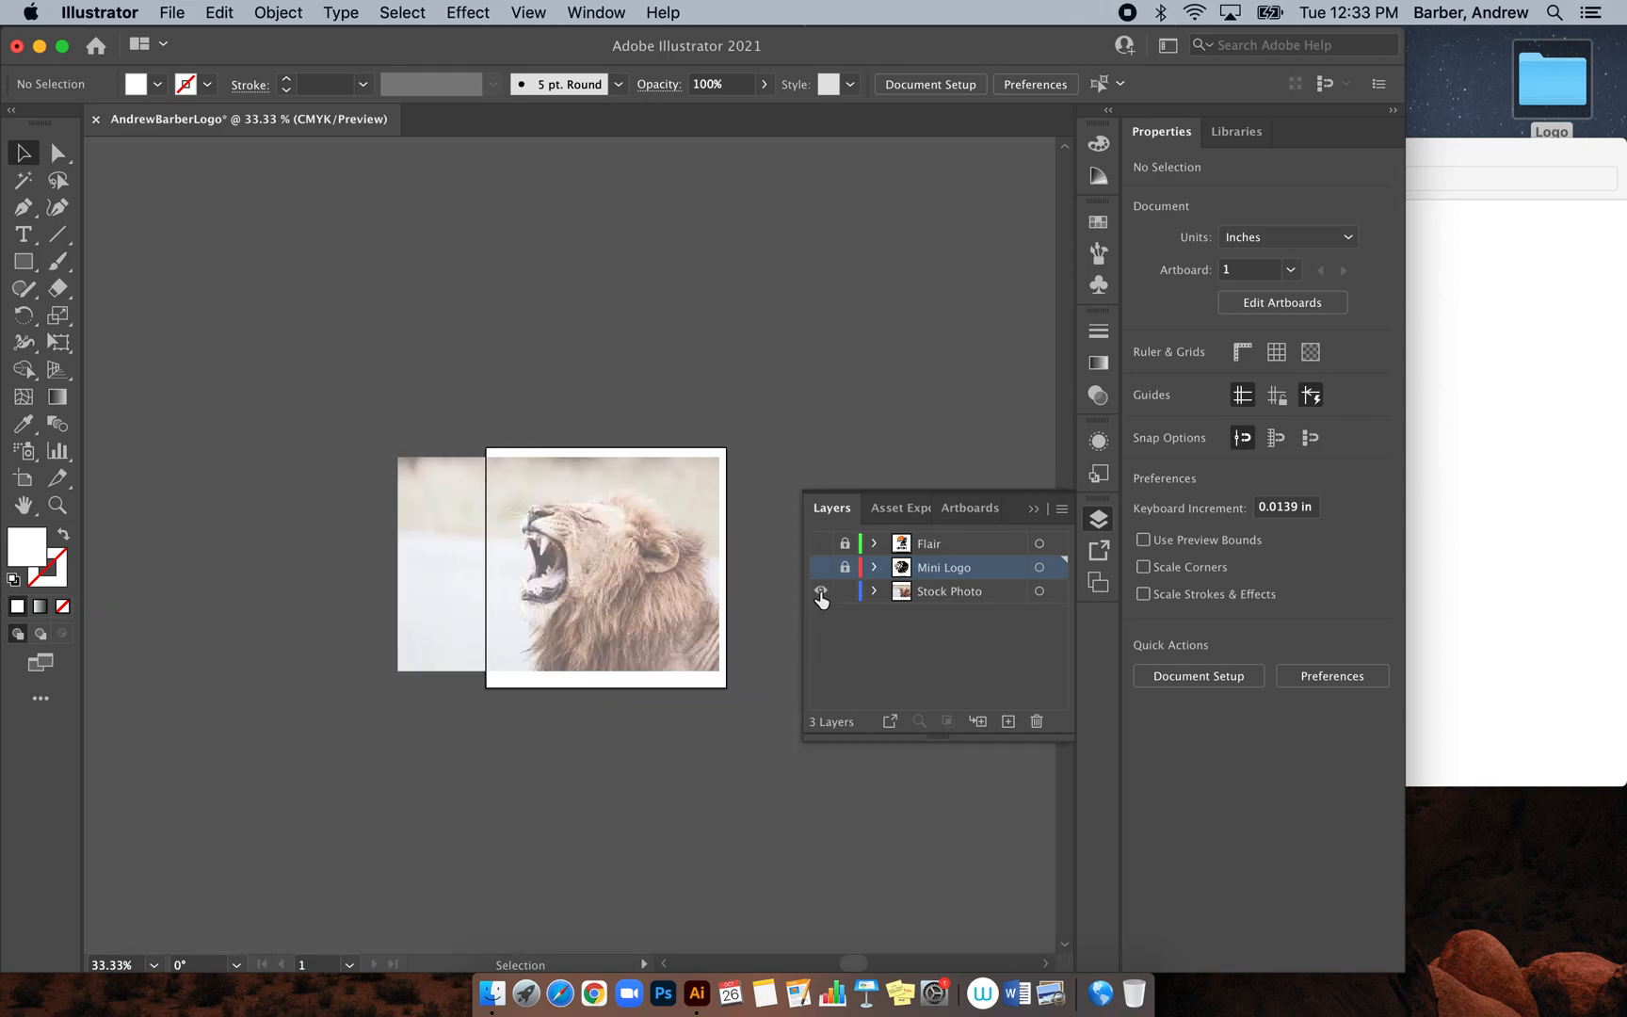
left_click(942, 593)
left_click(612, 557)
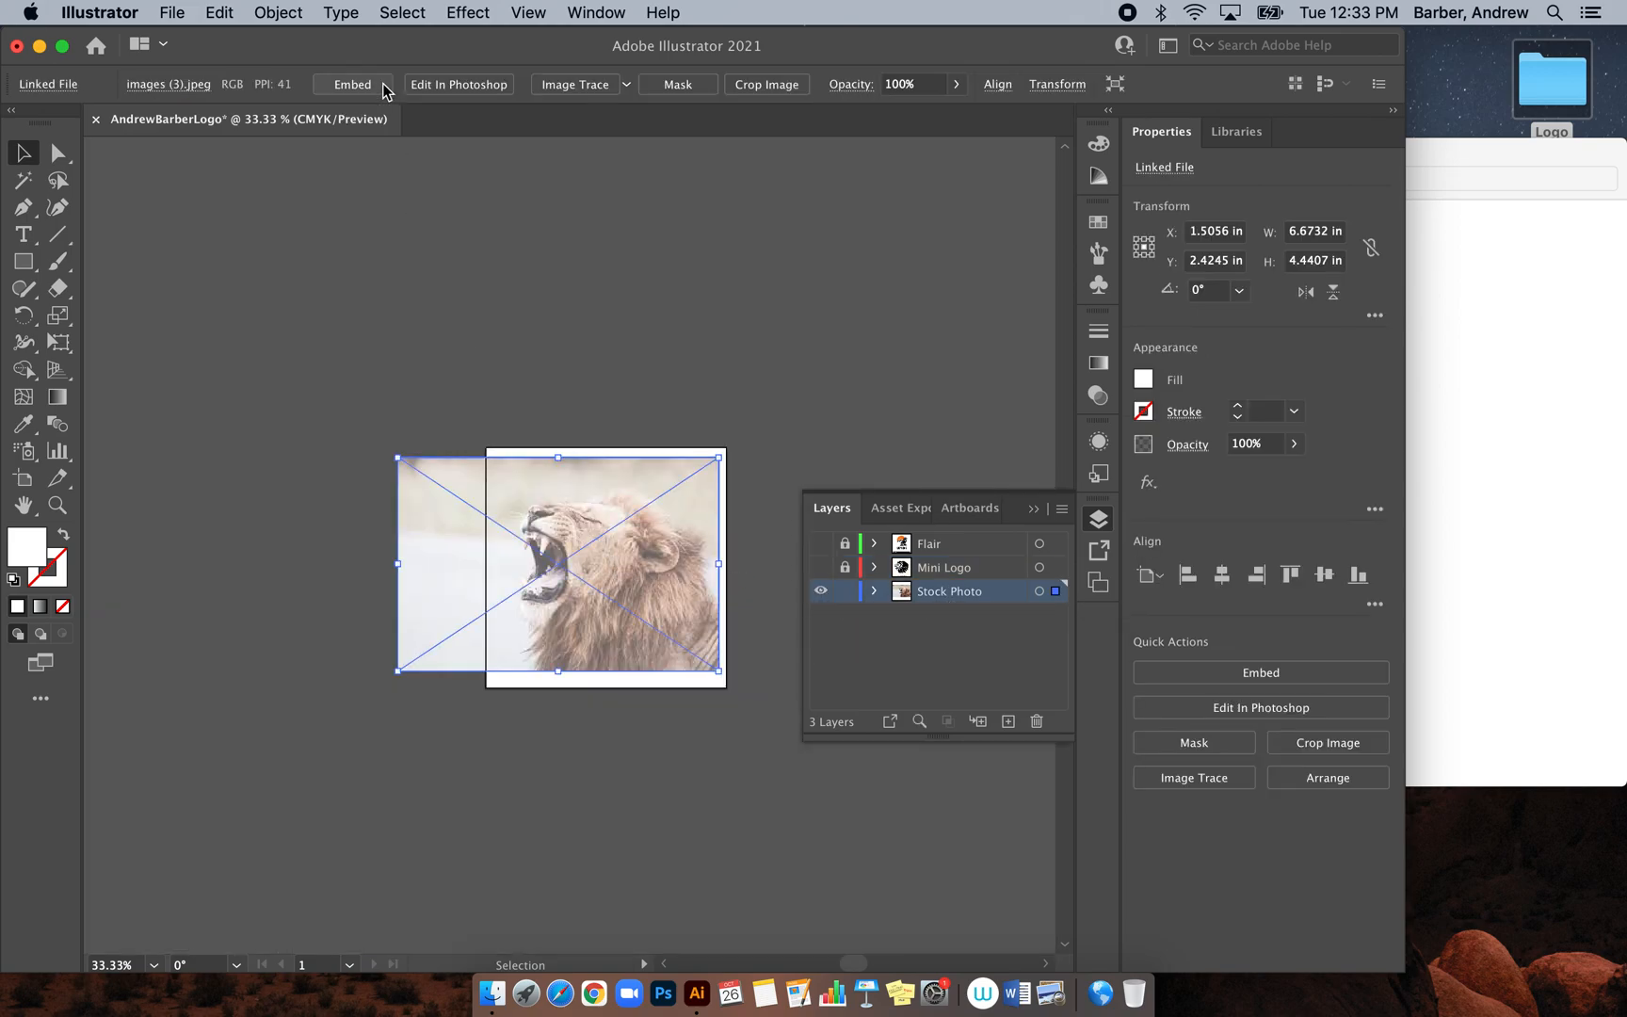
left_click(335, 87)
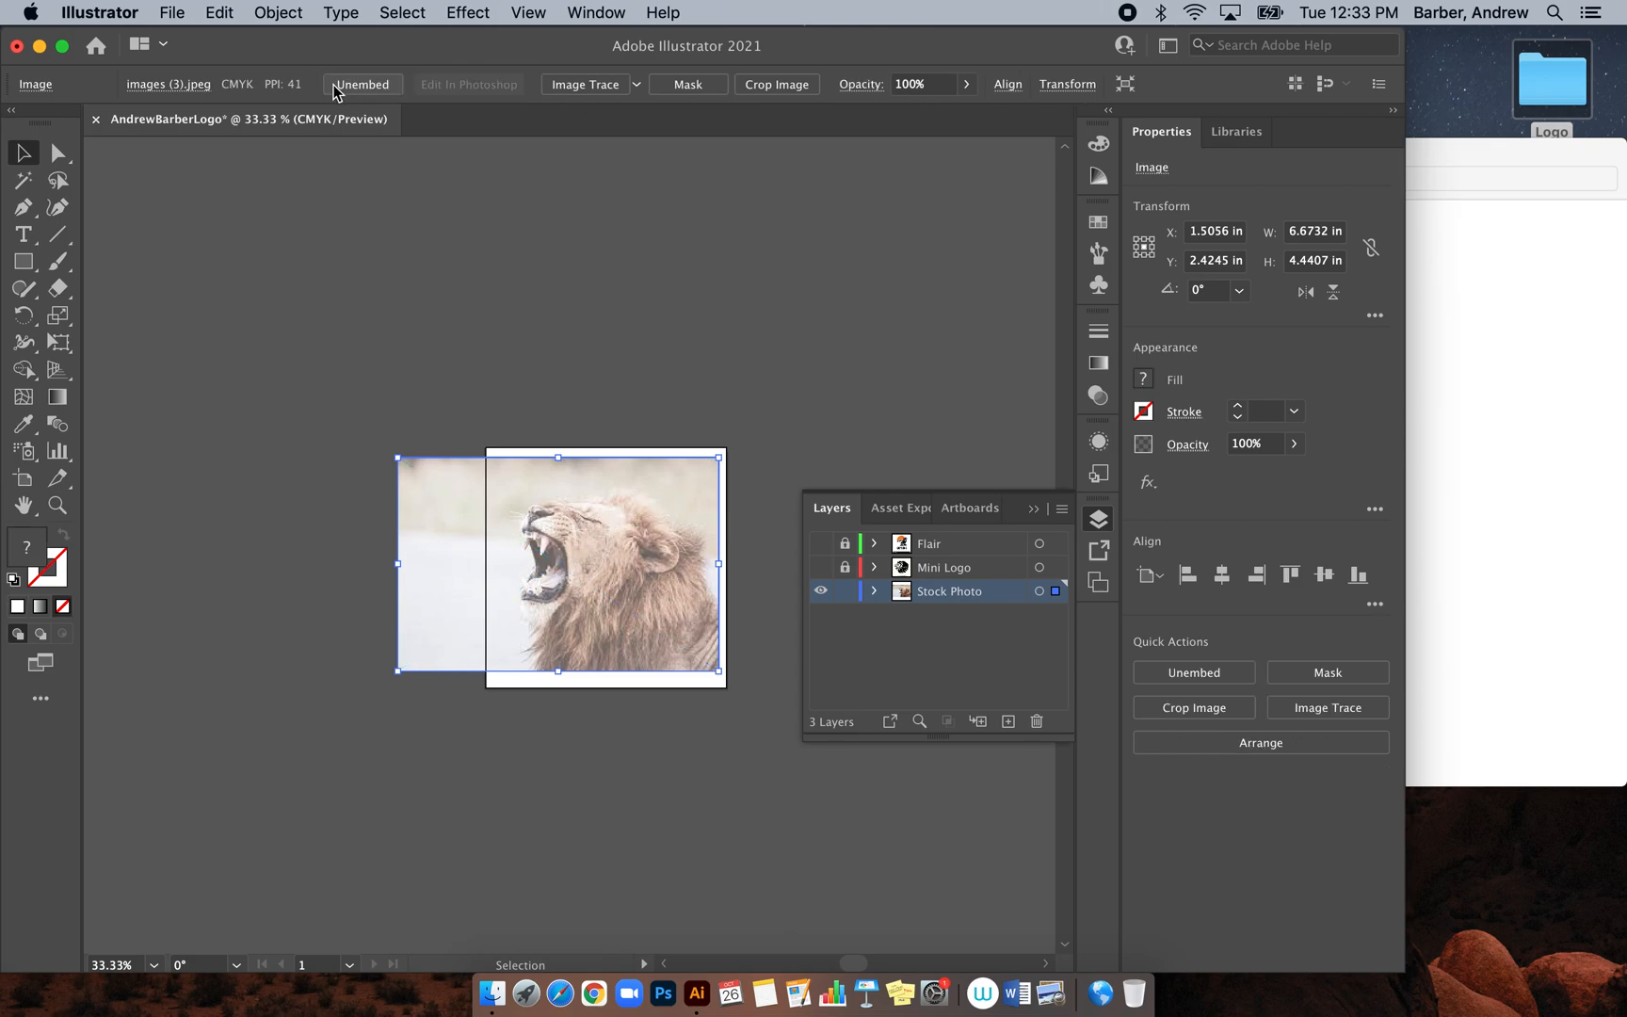
left_click(846, 594)
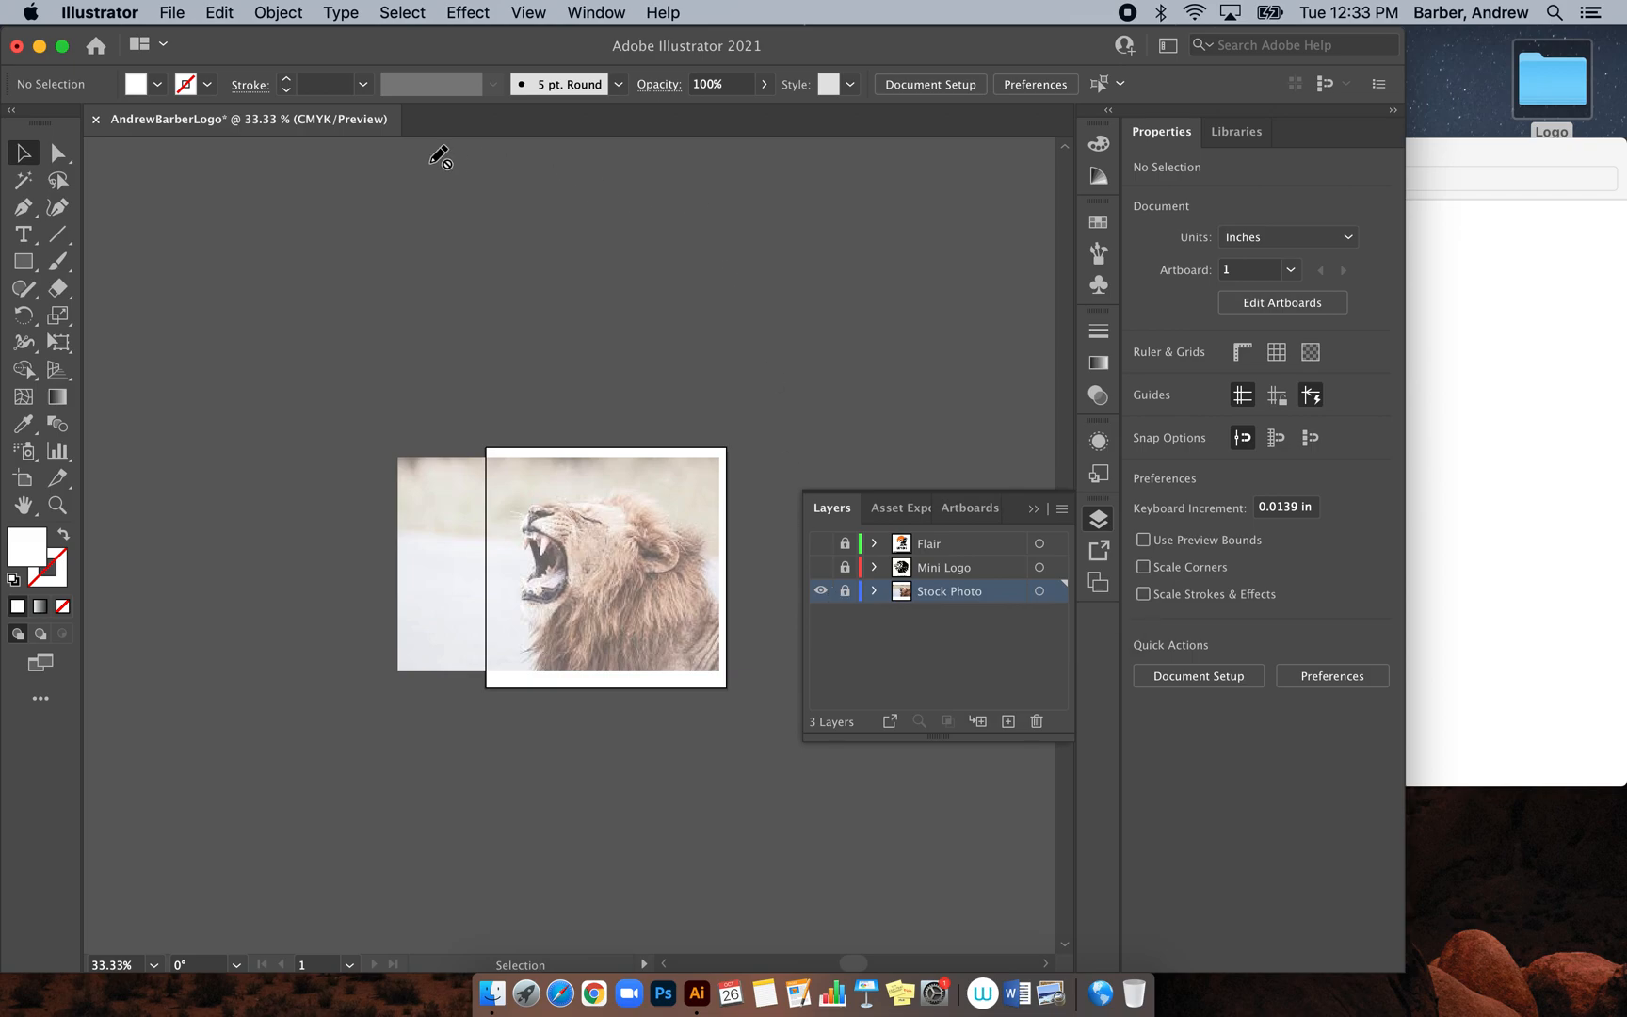
Open the File menu to reach the Save command for the logo document
left_click(167, 13)
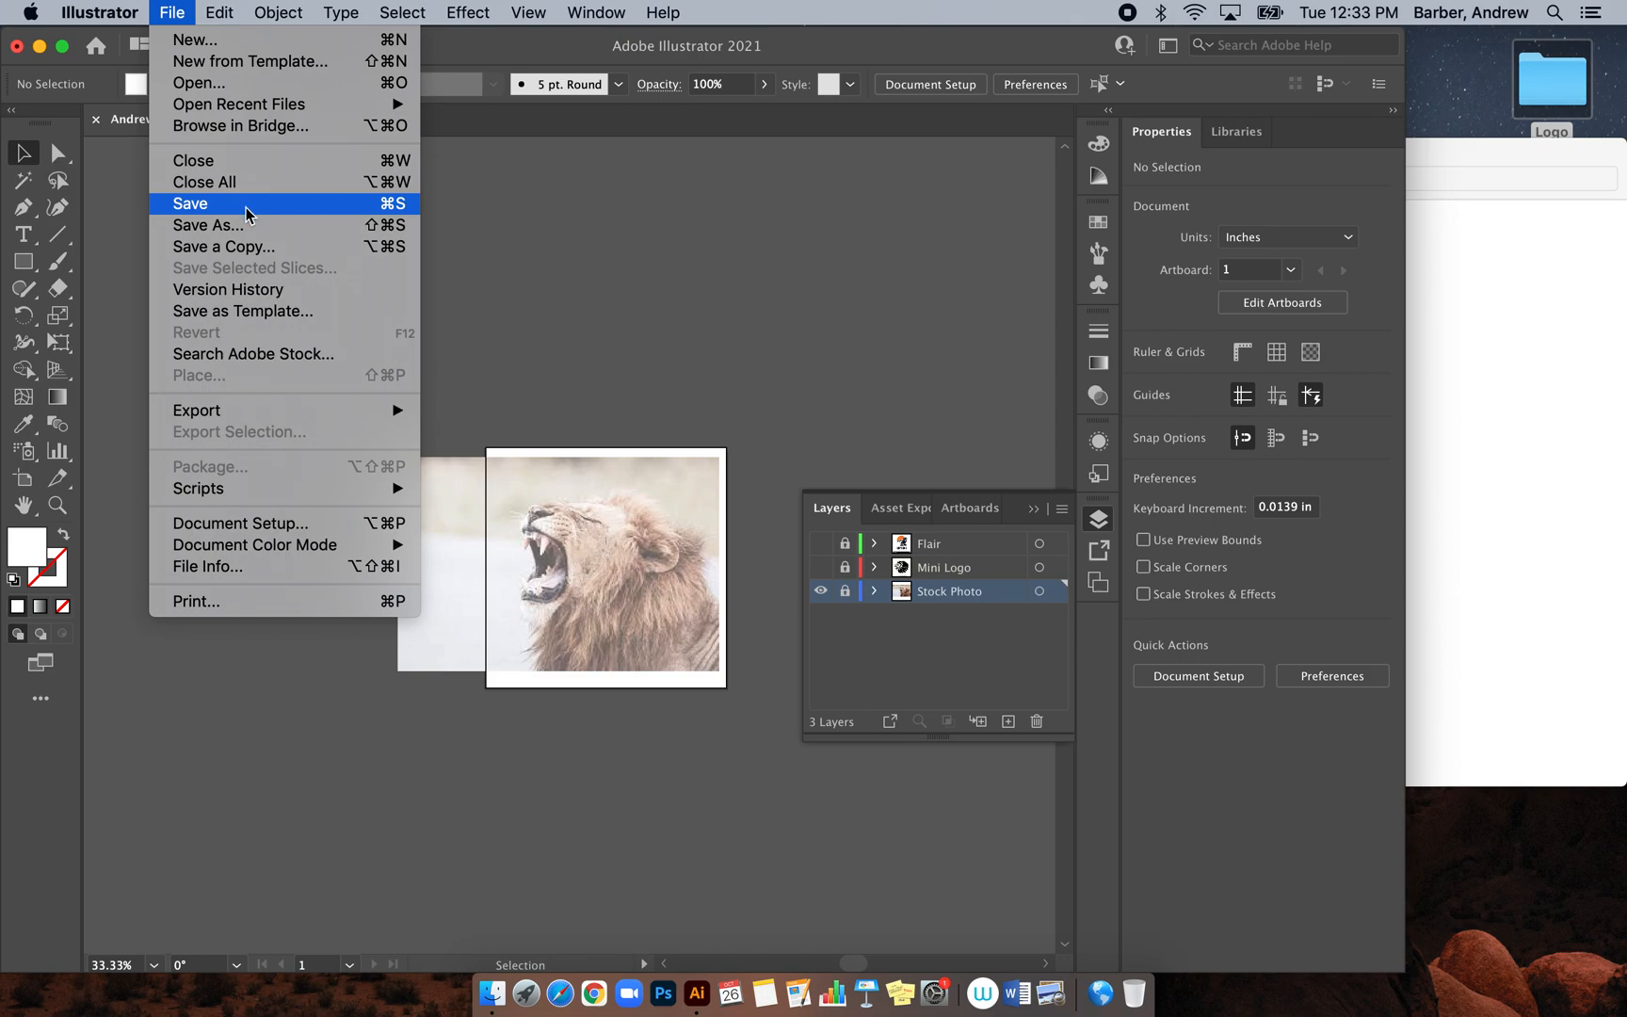
key("super+shift+5")
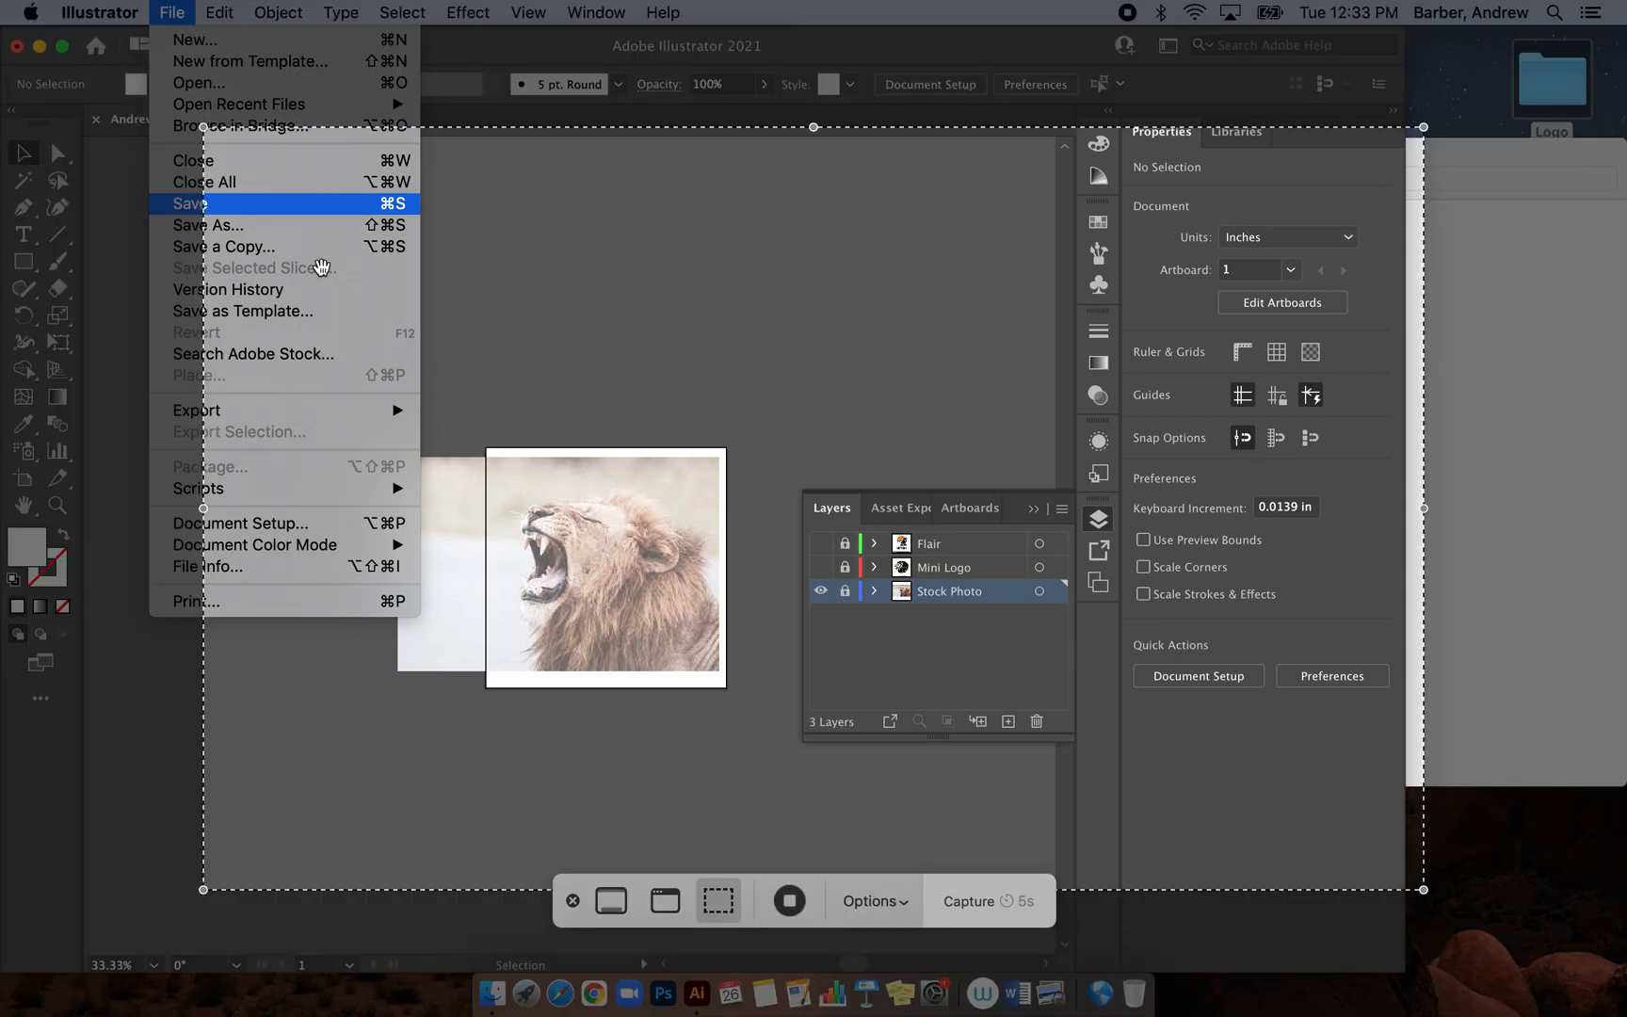